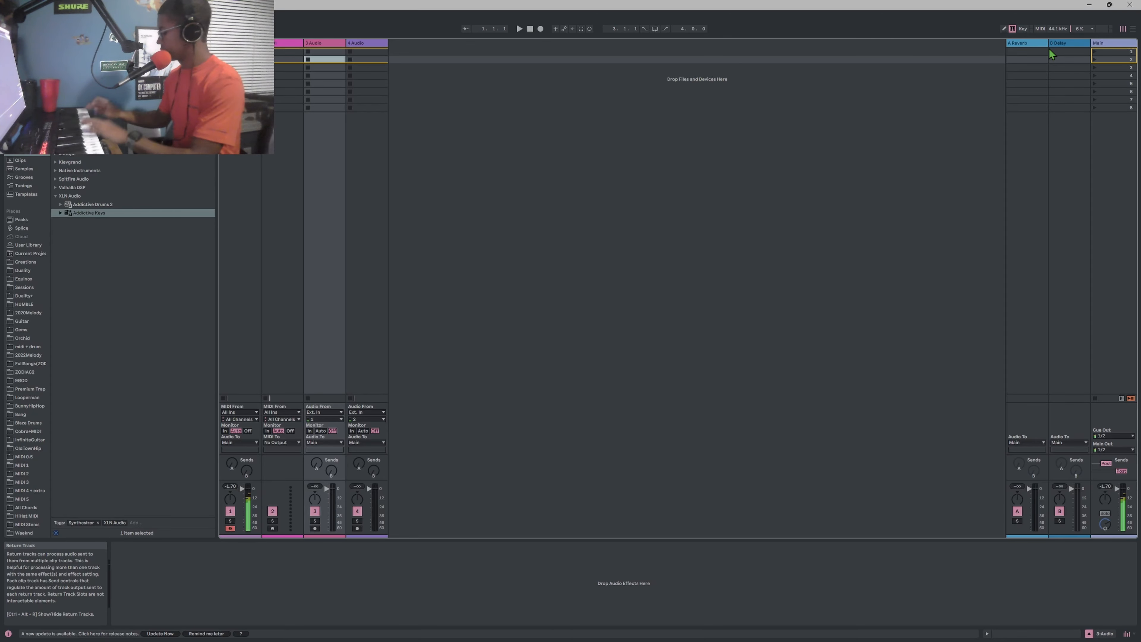
Capture the piano performance just played as a MIDI clip and play it back
key("ctrl+shift+c")
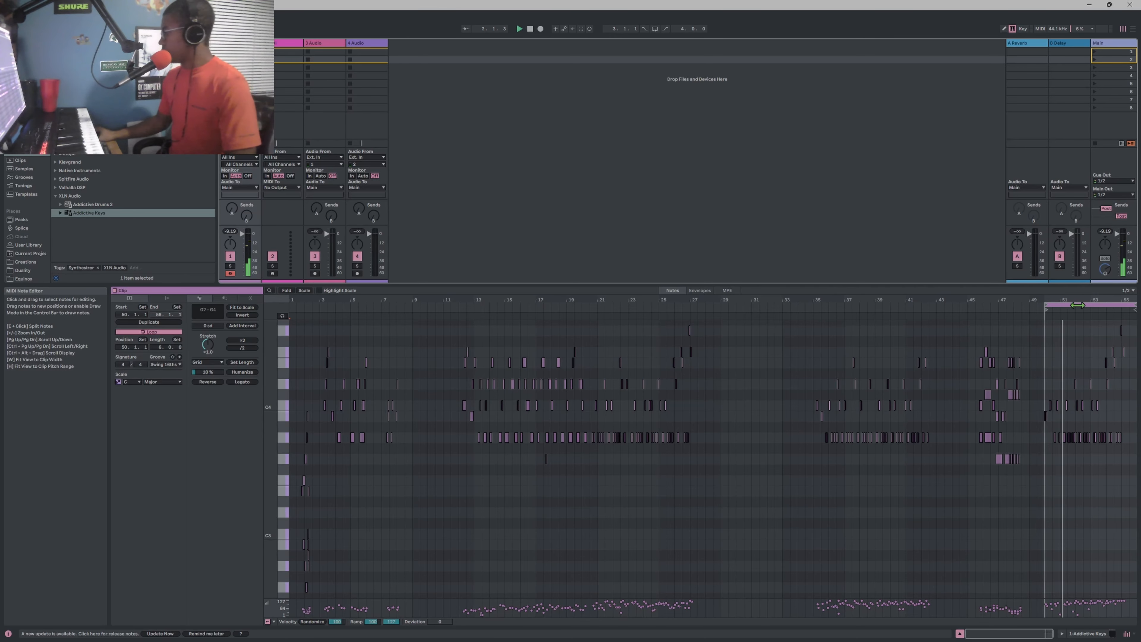
left_click_drag(1080, 301, 648, 379)
key("space")
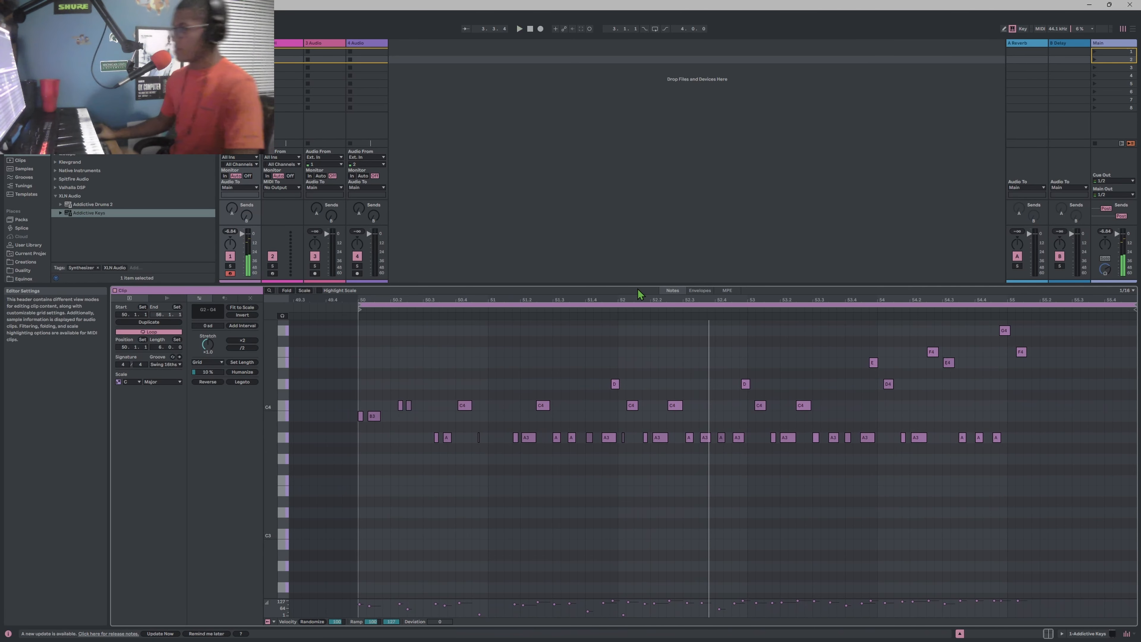
key("space")
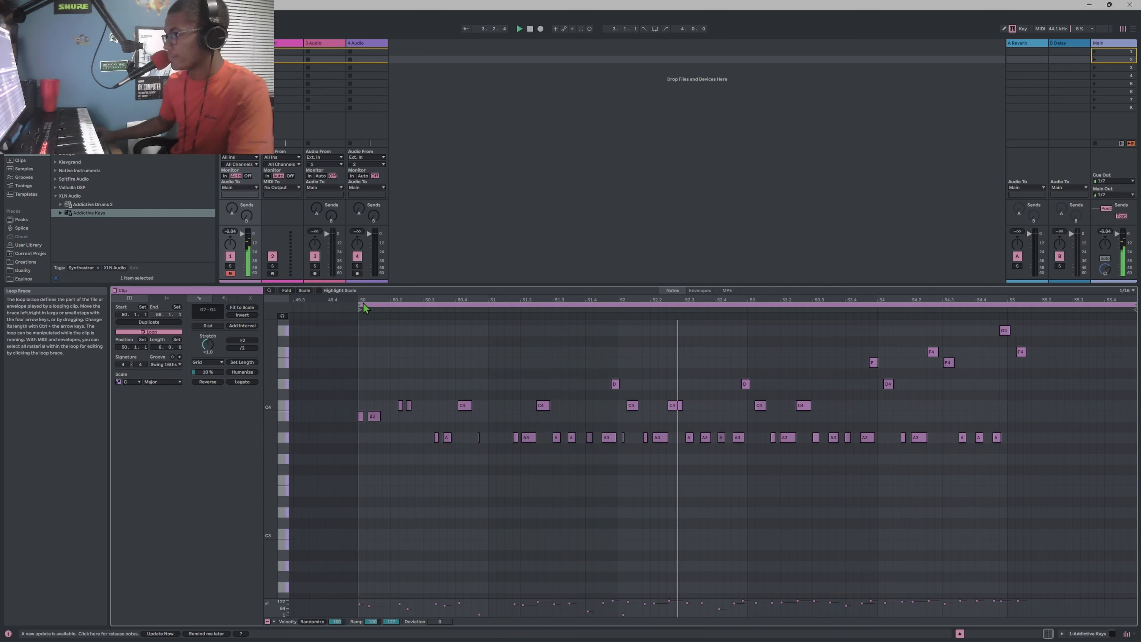
Move the captured clip's start and loop start to bar 51 and delete the notes inside the loop
left_click_drag(359, 305, 486, 305)
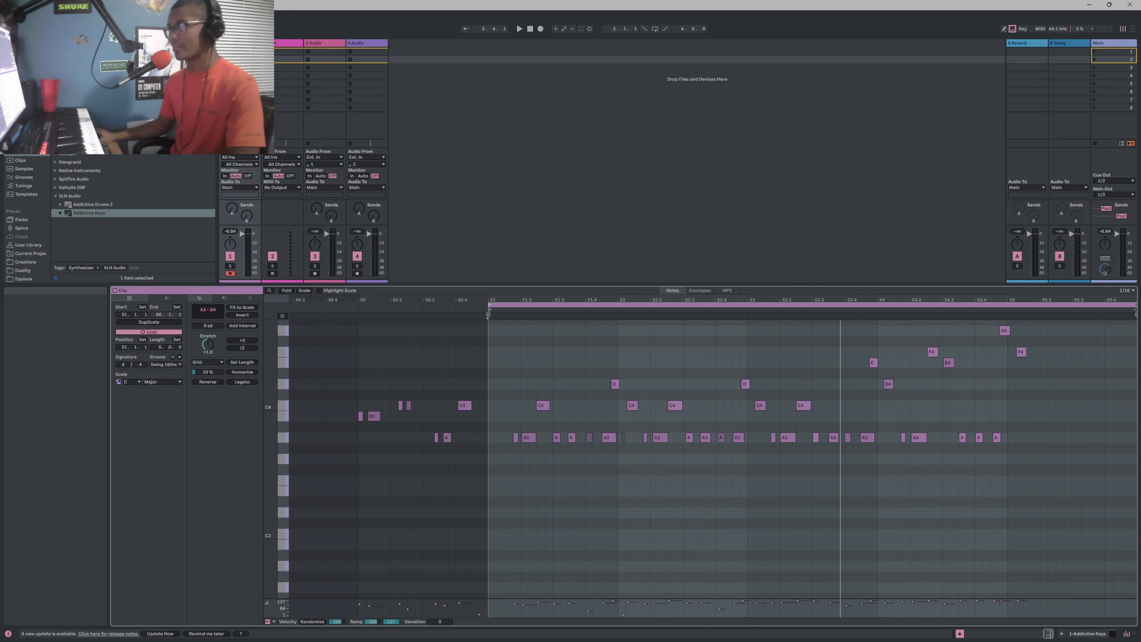
left_click(519, 307)
key("Delete")
left_click(135, 44)
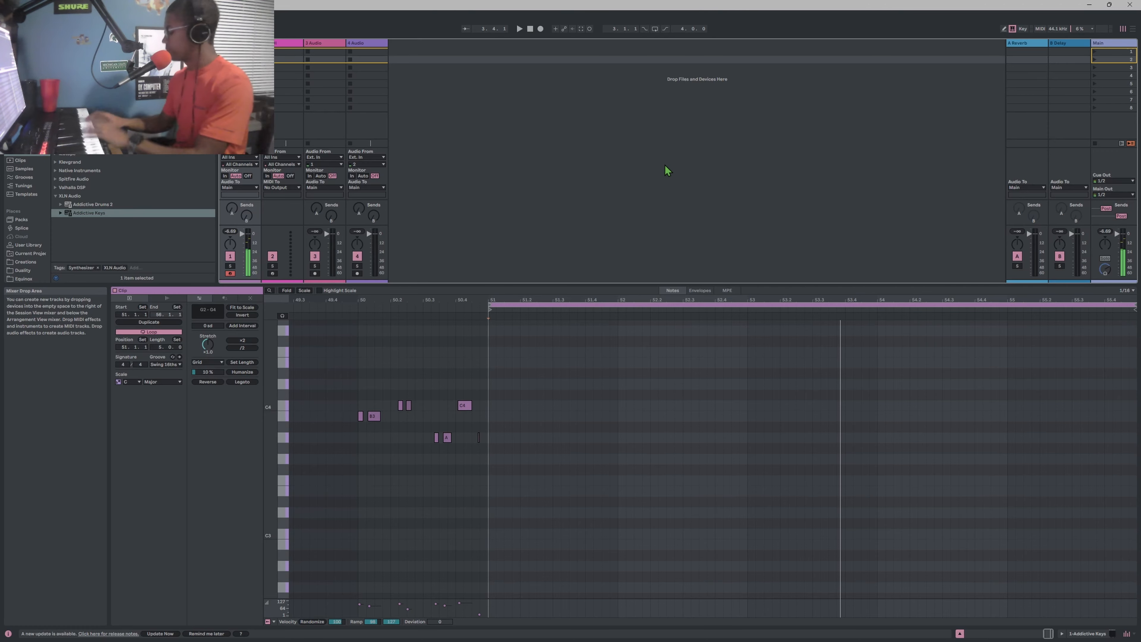
Capture the newly played piano take as another MIDI clip and listen to its loop
key("ctrl+shift+c")
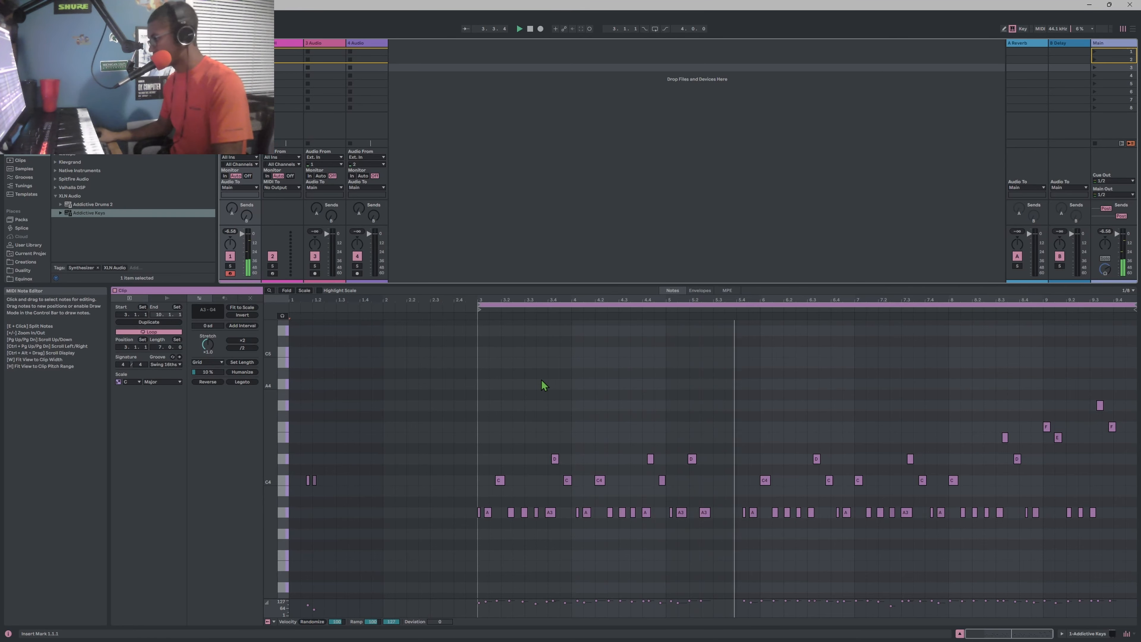
left_click(959, 300)
mouse_move(959, 300)
left_mouse_down()
mouse_move(914, 315)
mouse_move(938, 308)
left_mouse_up()
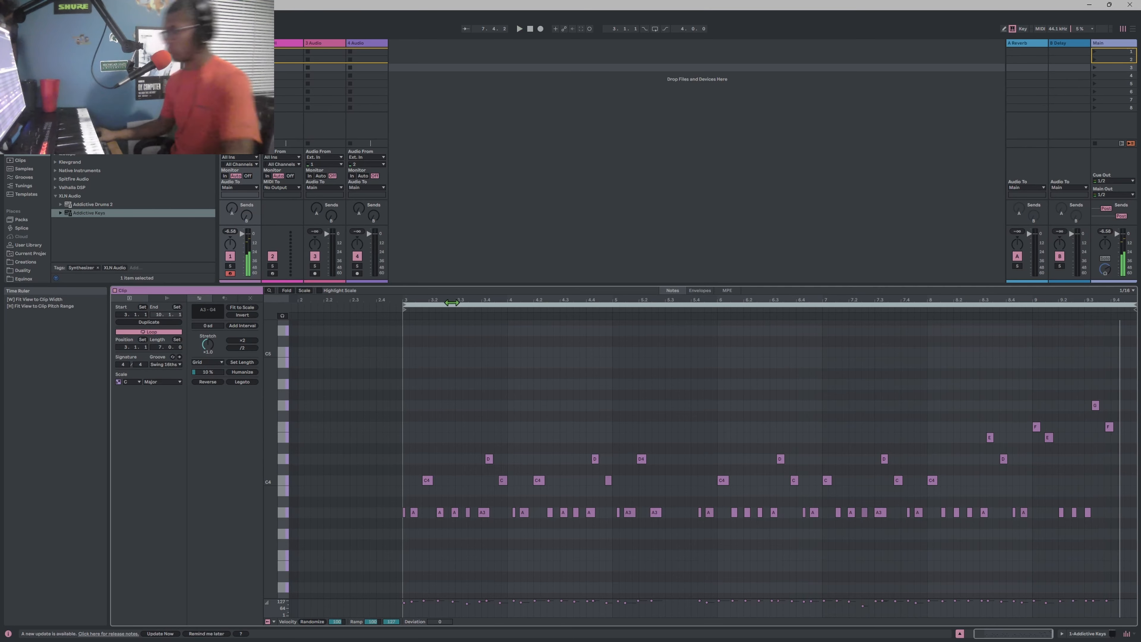
left_click(408, 311)
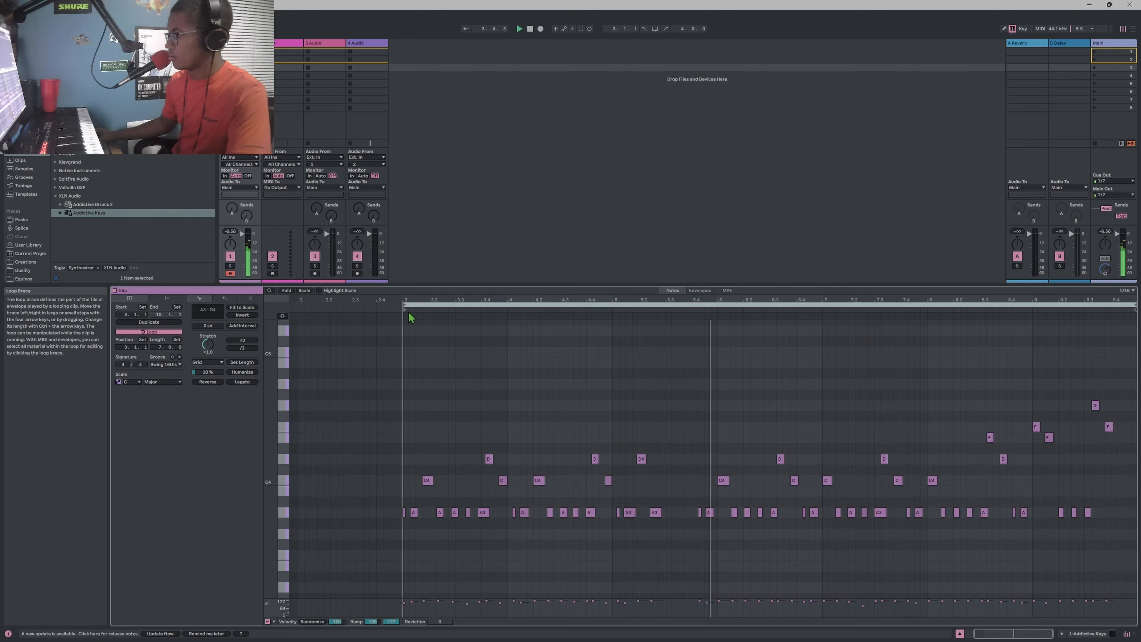
key("space")
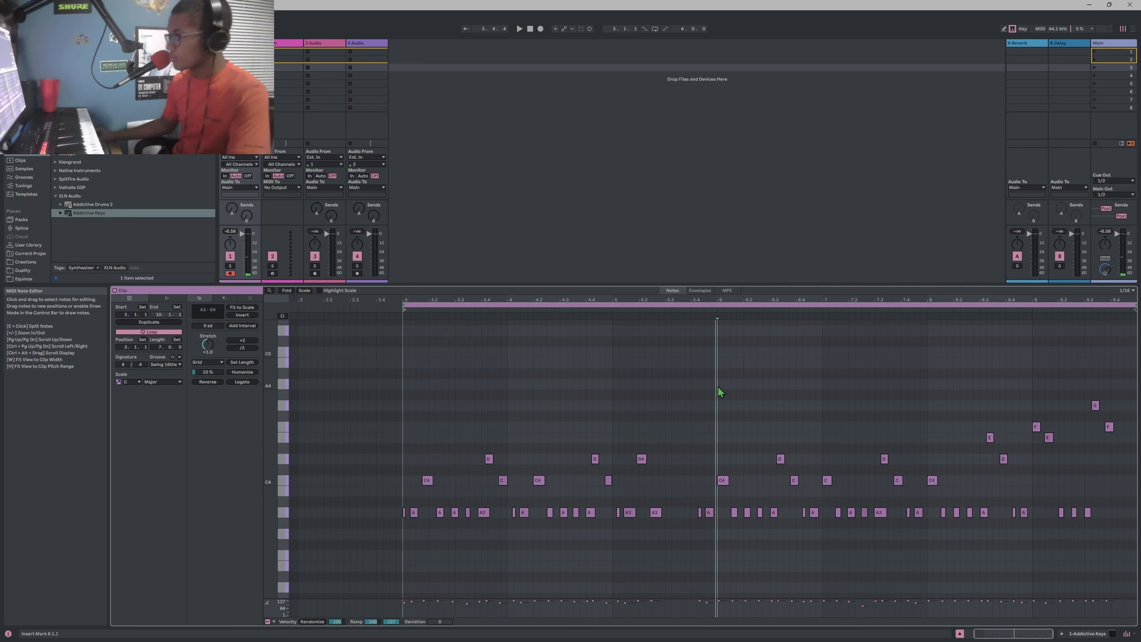
Shift all notes of the phrase's second half three sixteenth-note steps later so they begin at bar 6
left_click_drag(678, 356, 1113, 566)
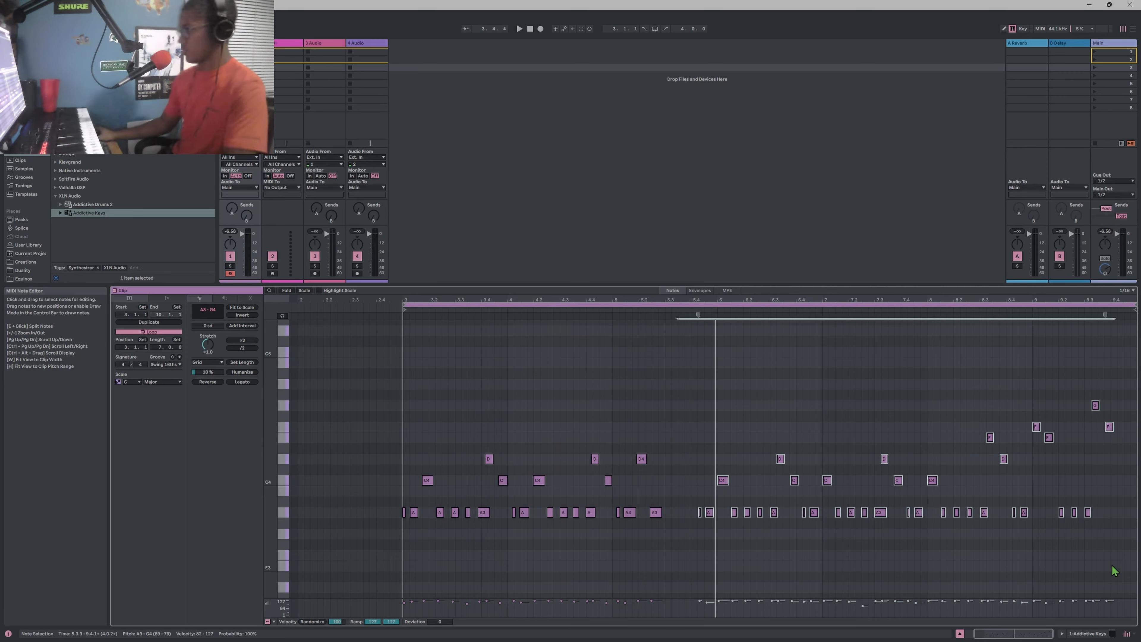
key("Right")
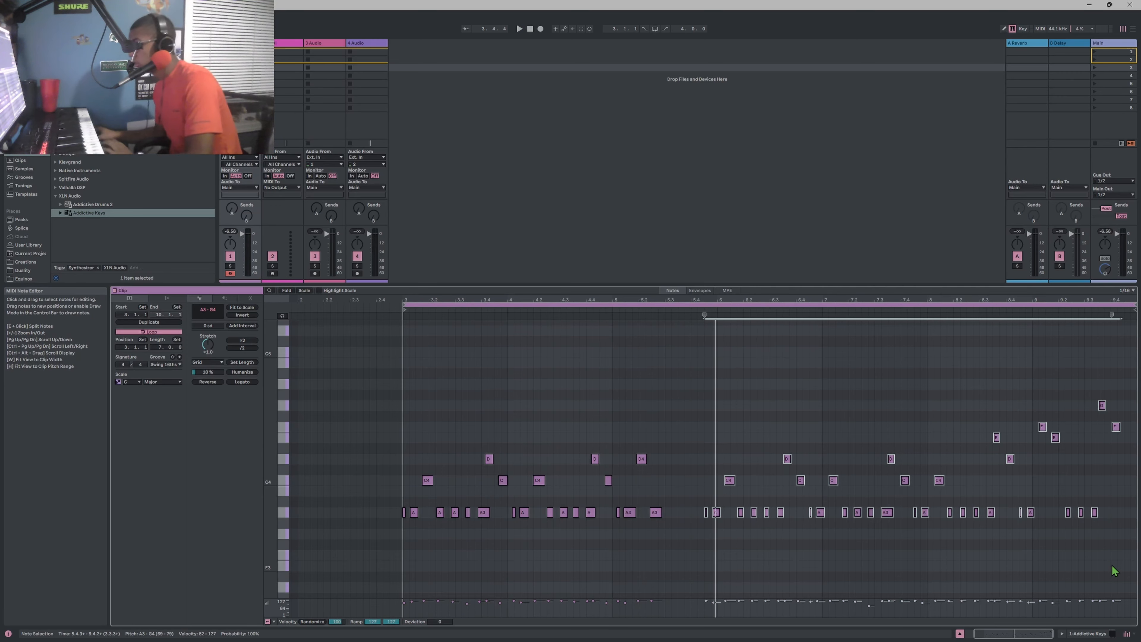
key("Right")
key("Right")
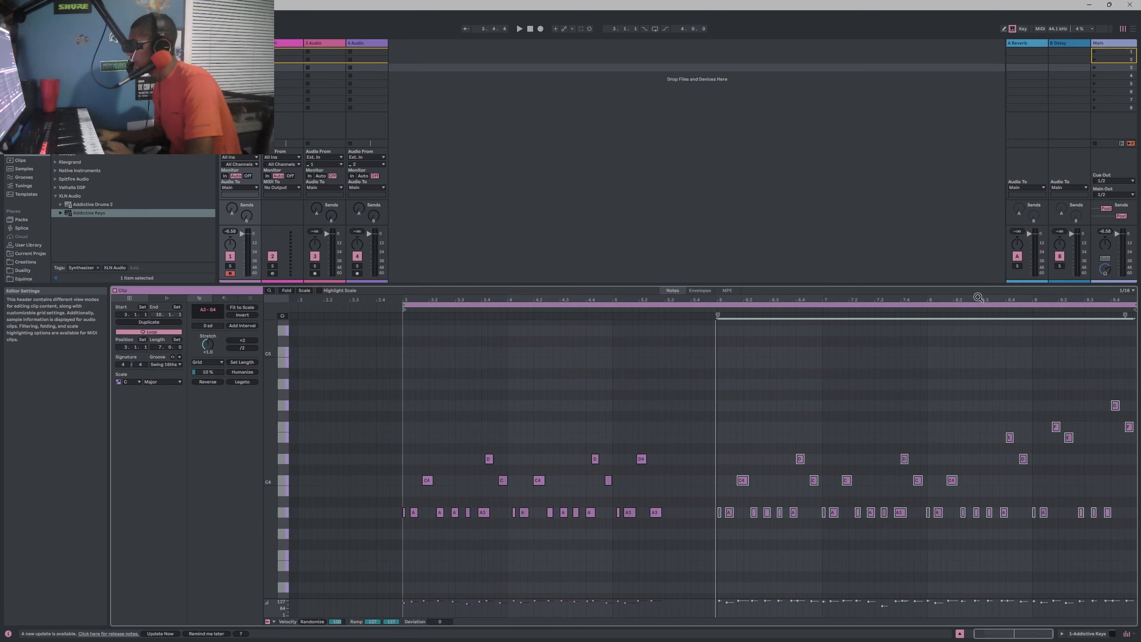
left_click_drag(978, 298, 937, 309)
left_click(891, 356)
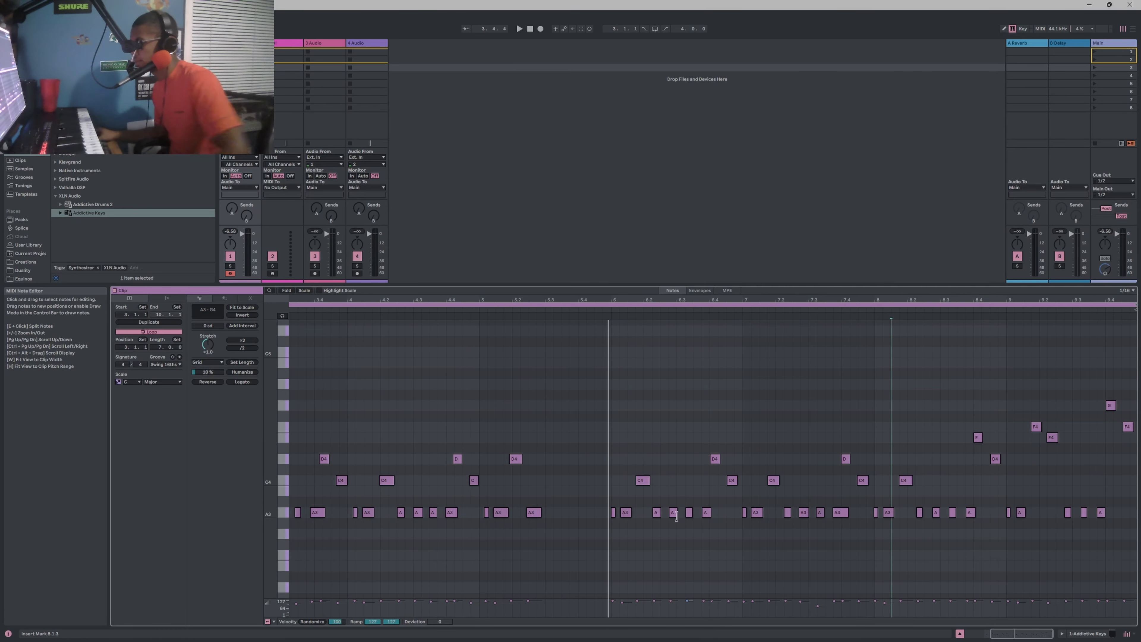
left_click(689, 406)
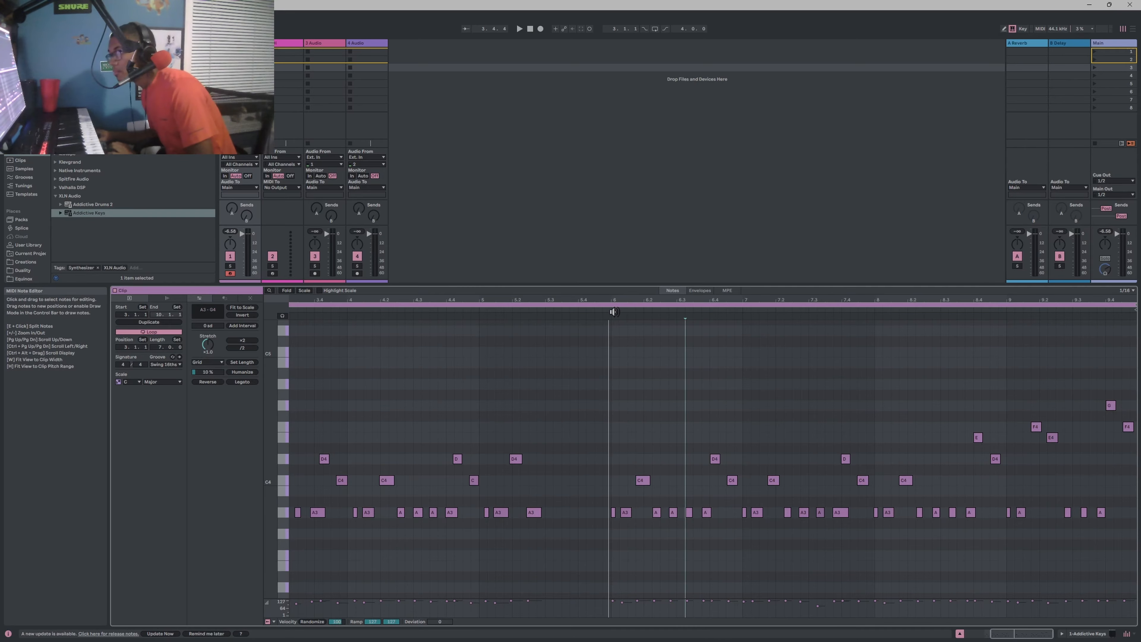
left_click(624, 379)
left_click(640, 488)
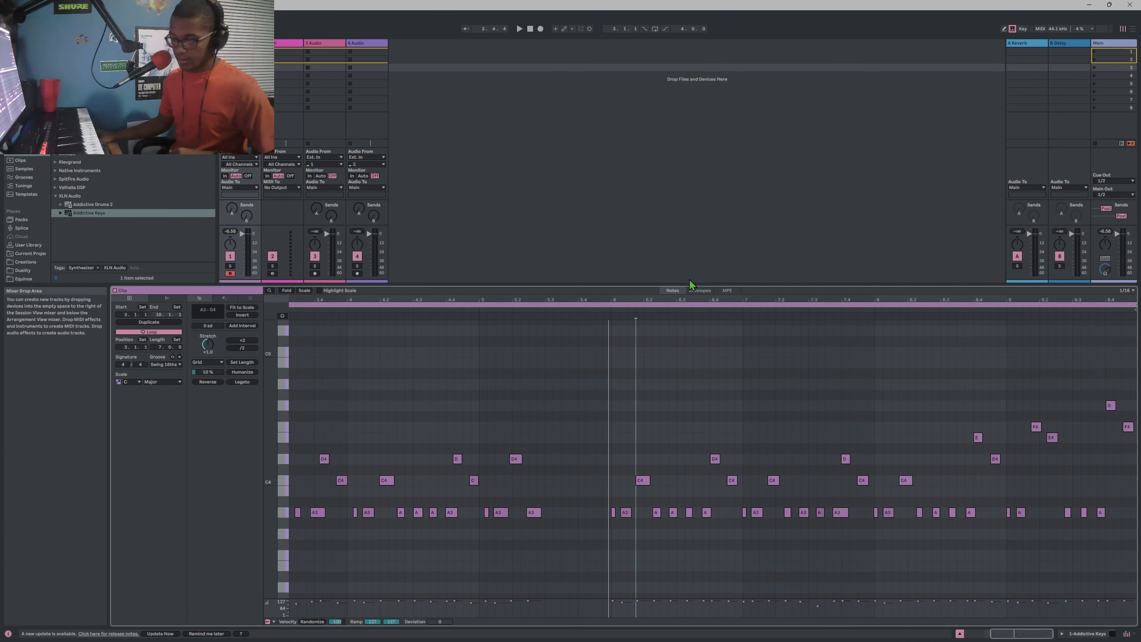
left_click(688, 360)
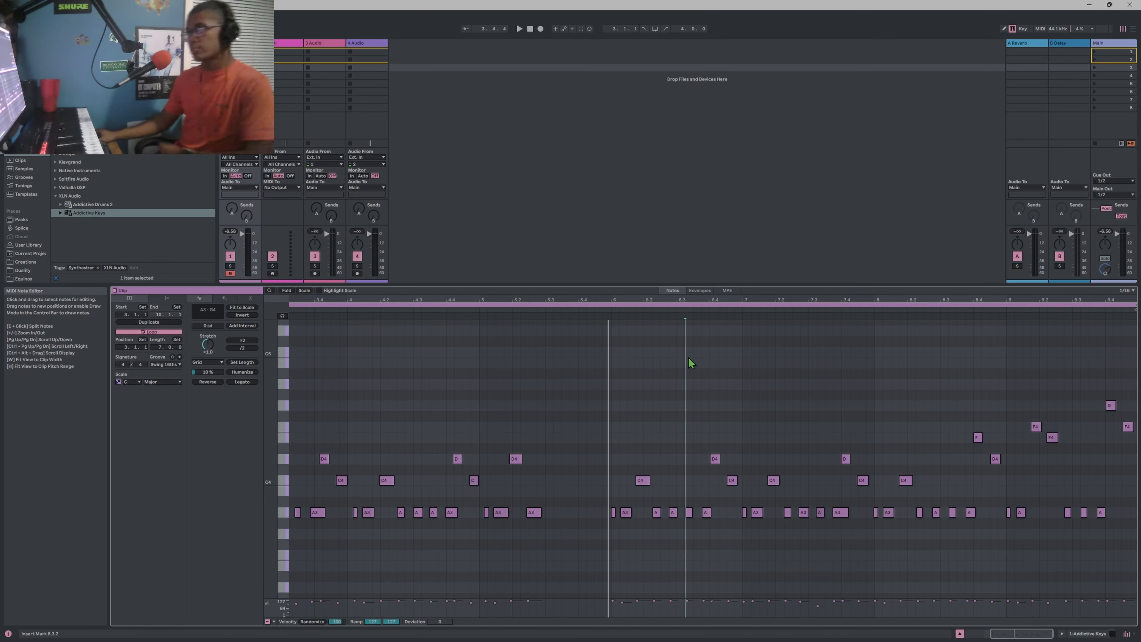
Nudge the off-grid A3 notes in beats 2 and 3 of bar 6 slightly earlier to tighten their timing
left_click_drag(655, 300, 442, 467)
left_click(462, 515)
key("Left")
left_click(506, 519)
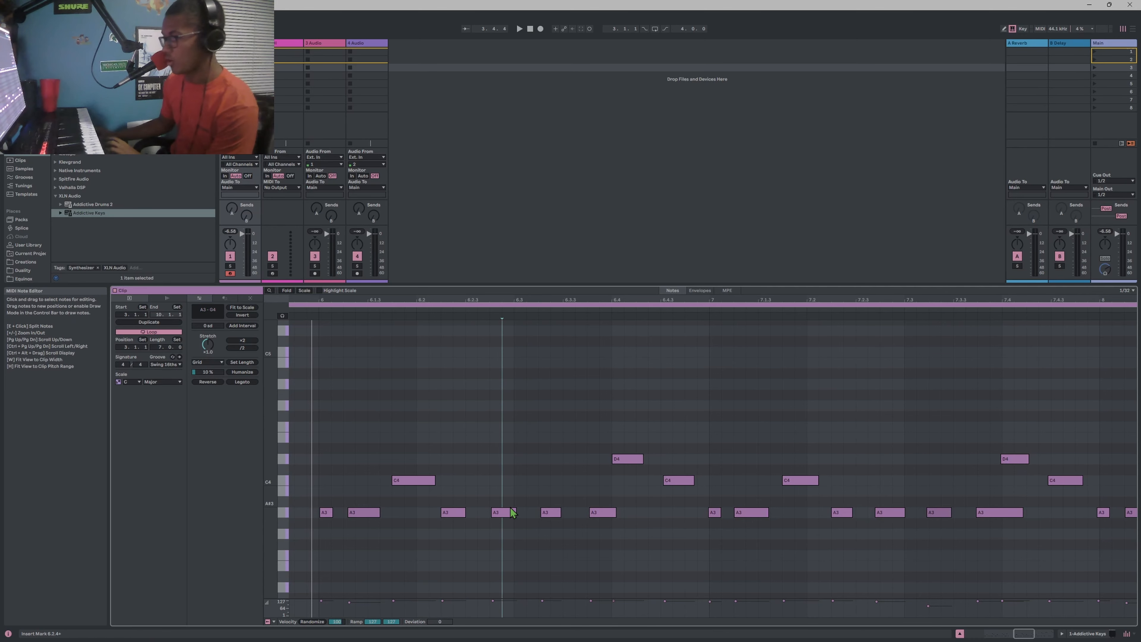
left_click(510, 513)
key("Left")
left_click(551, 513)
left_click(602, 514)
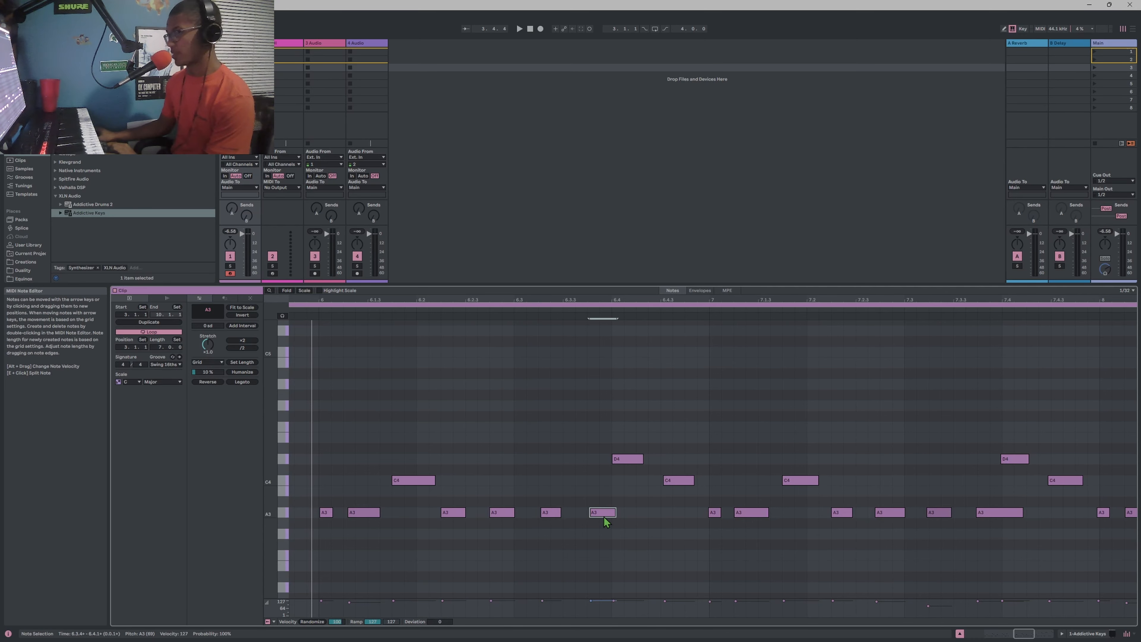
key("Left")
Set the clip's start and loop start to bar 6
left_click(290, 434)
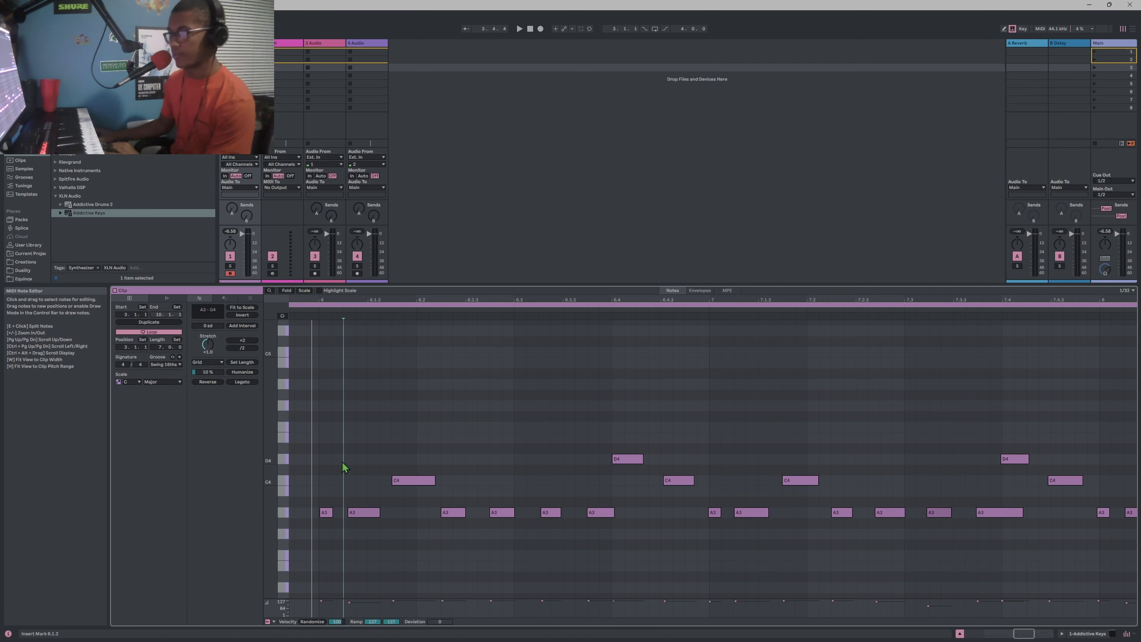
left_click(365, 513)
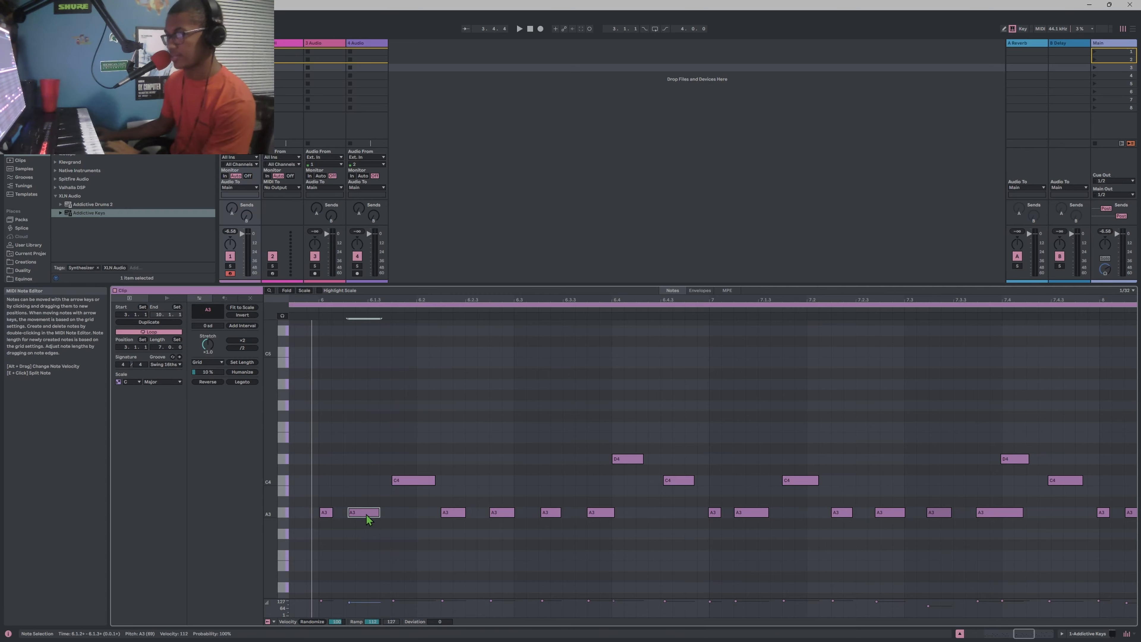
key("space")
left_click_drag(319, 300, 320, 233)
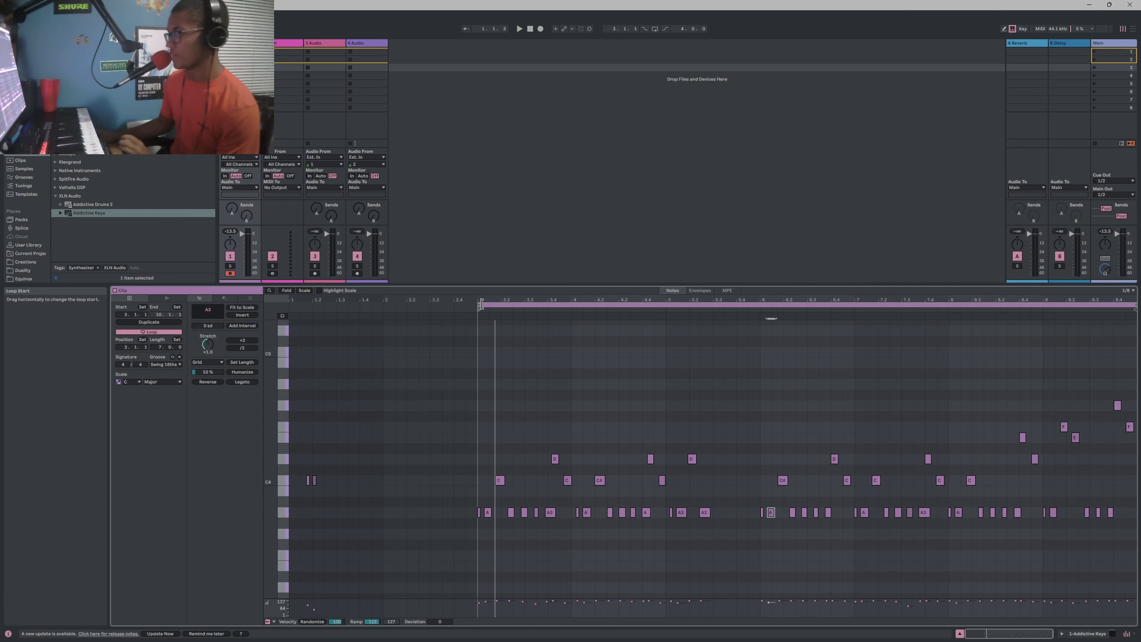
left_click_drag(479, 305, 760, 313)
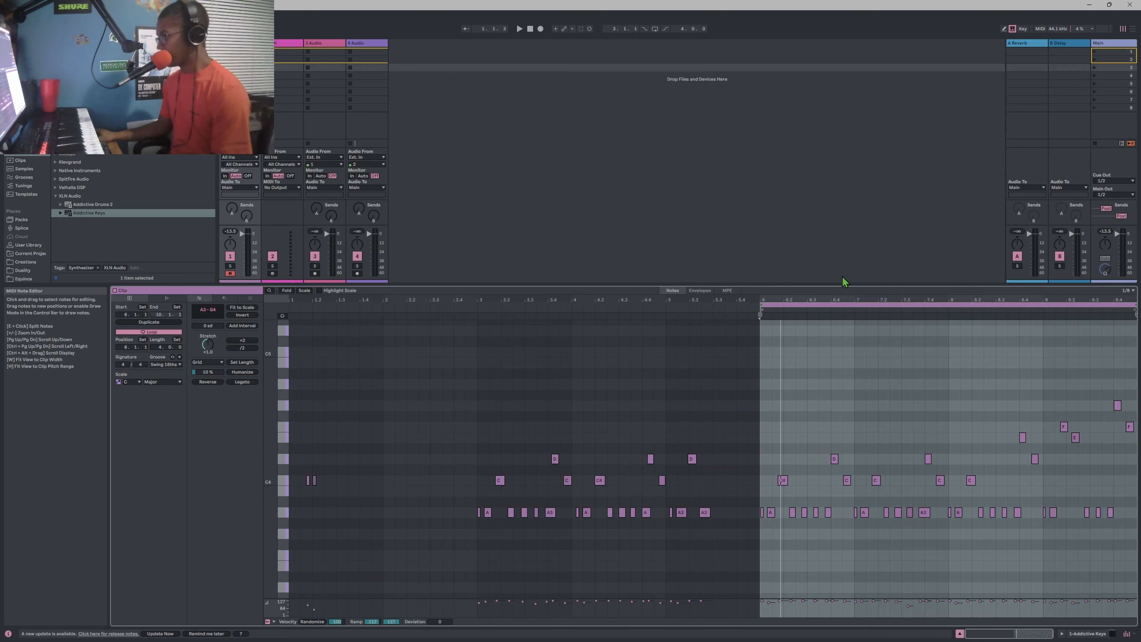
Play the loop from bar 6 to check the timing of its opening A3 notes
left_click_drag(847, 298, 813, 298)
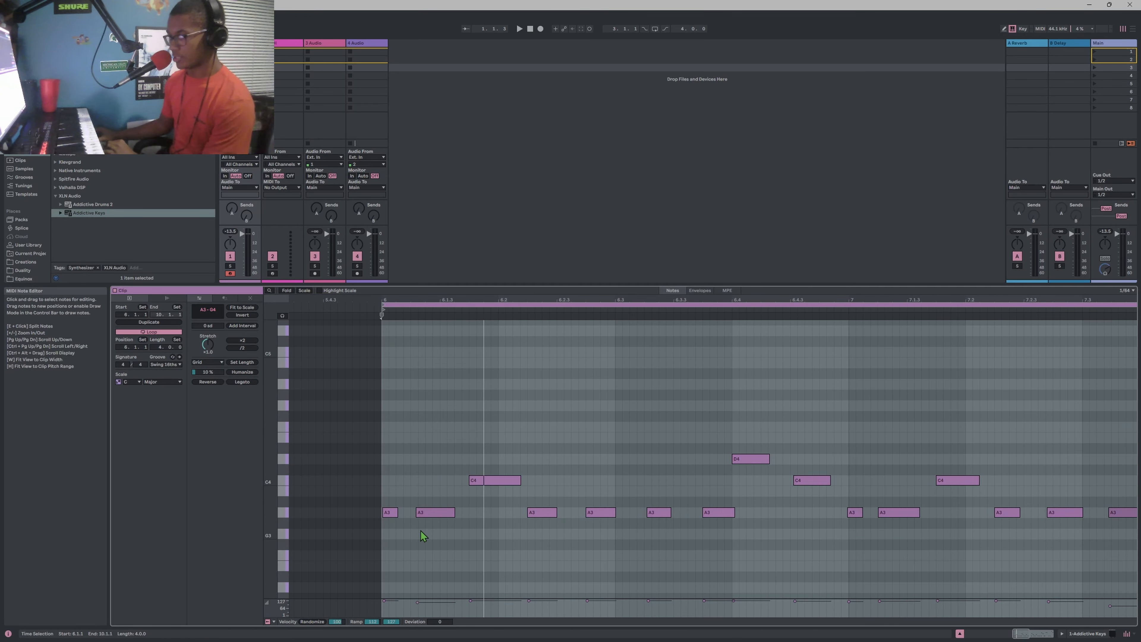
left_click(441, 485)
left_click(427, 513)
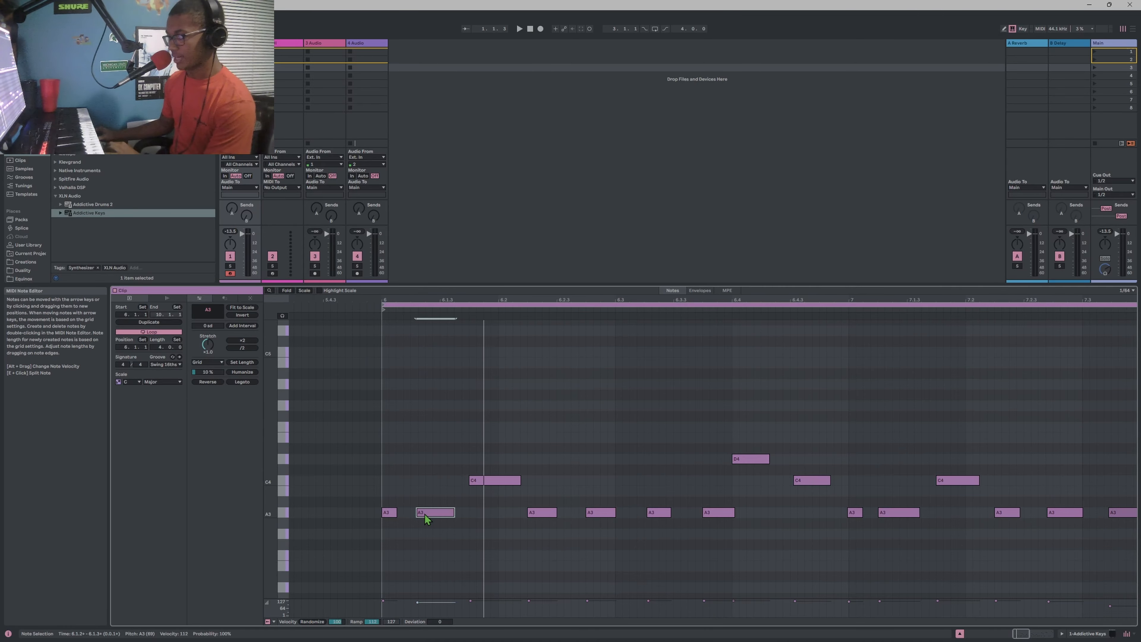
left_click_drag(478, 294, 479, 297)
left_click(480, 363)
key("space")
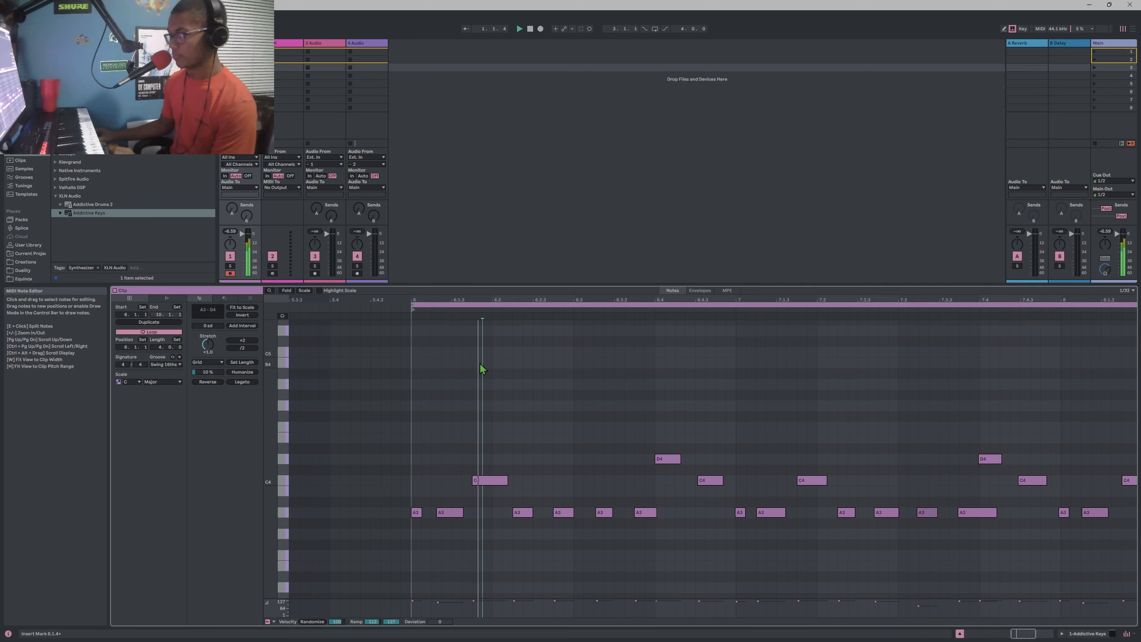
Nudge the second A3 note of bar 6 earlier, replaying the loop to check its timing
left_click(452, 515)
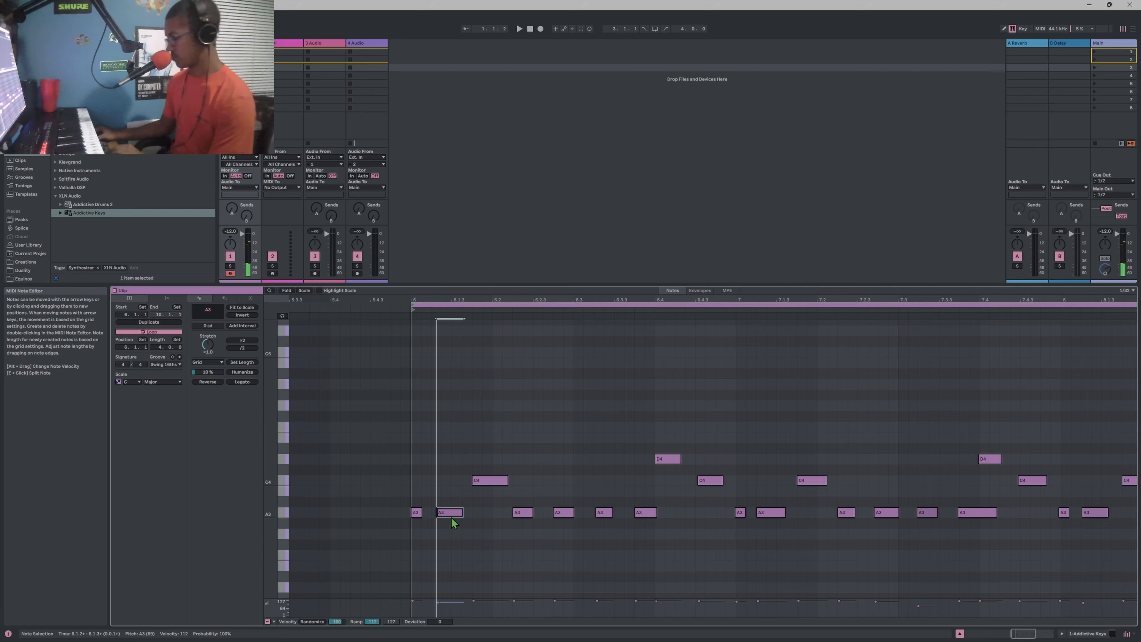
key("Left")
key("space")
key("space")
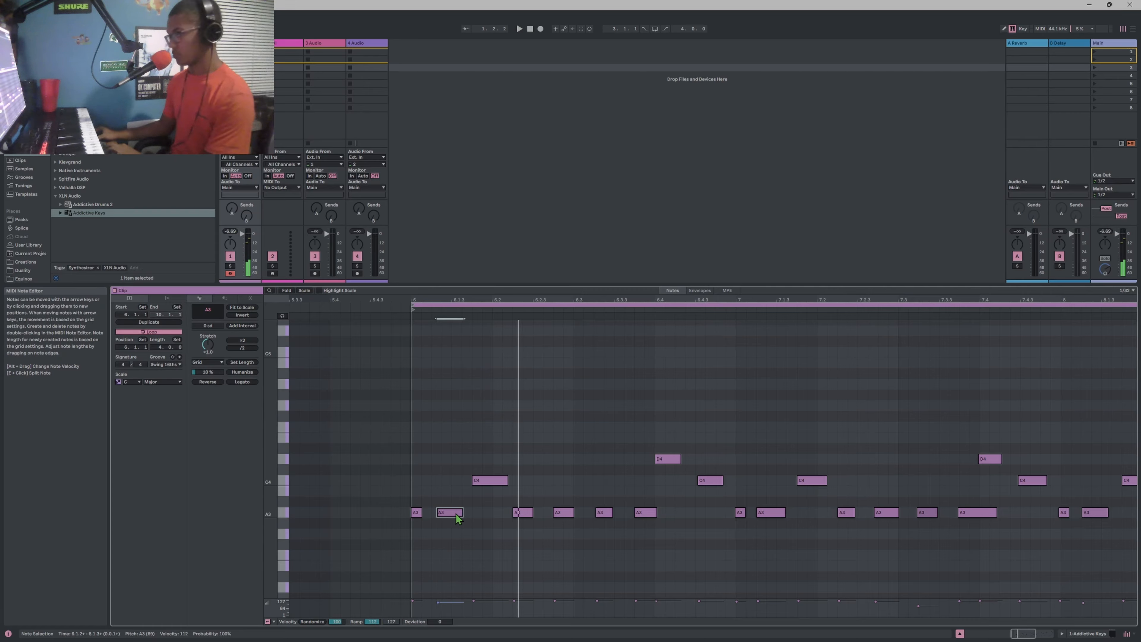
key("space")
key("space")
key("Left")
key("space")
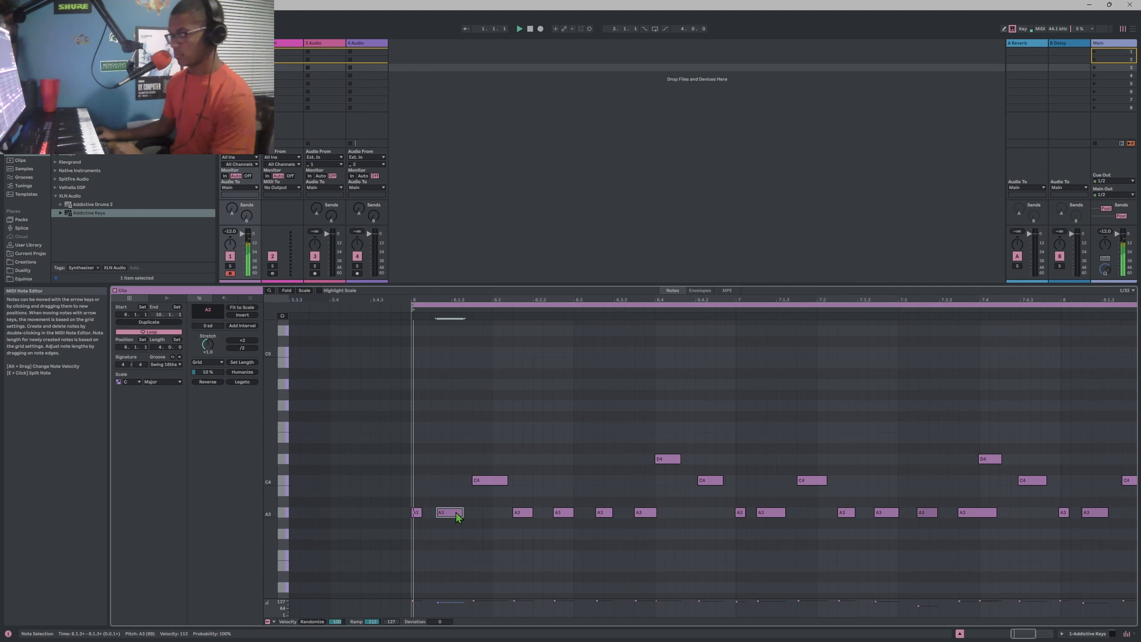
key("space")
key("space")
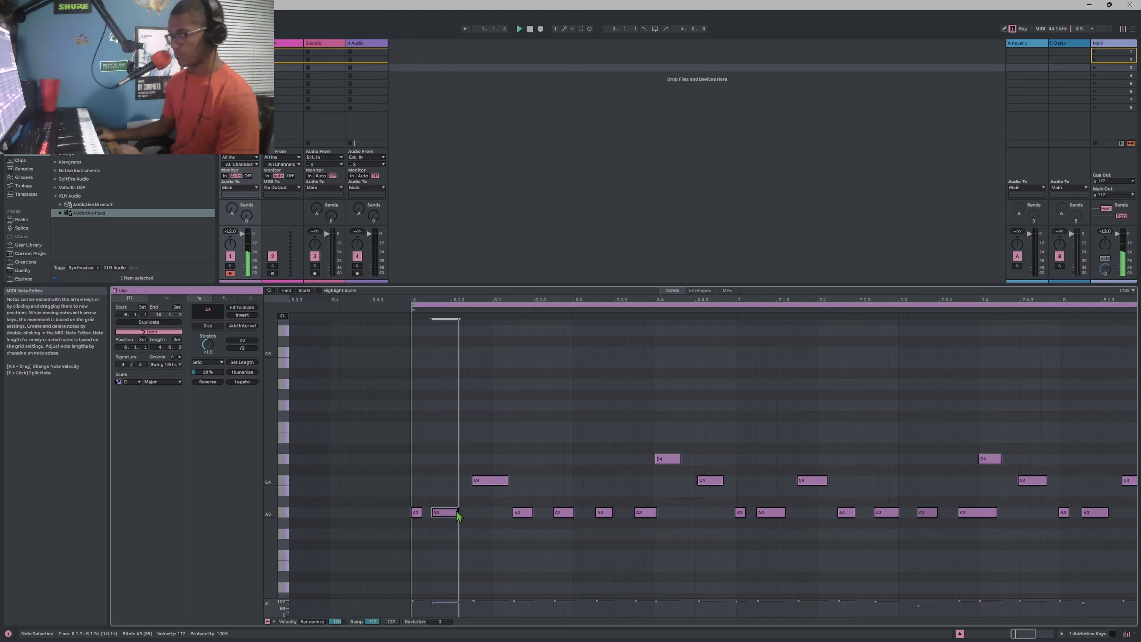
left_click(495, 485)
left_click(496, 486)
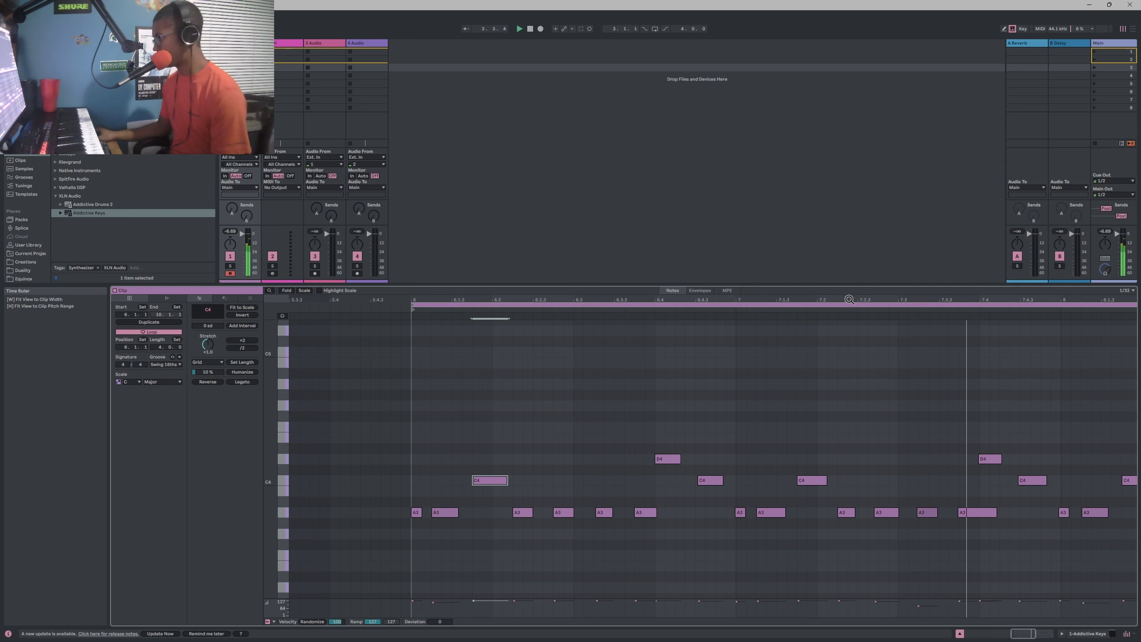
key("space")
Shift the A3 notes late in beat 2 and in beat 3 of bar 7, plus the following D4 and C4, slightly later
left_click_drag(848, 298, 542, 299)
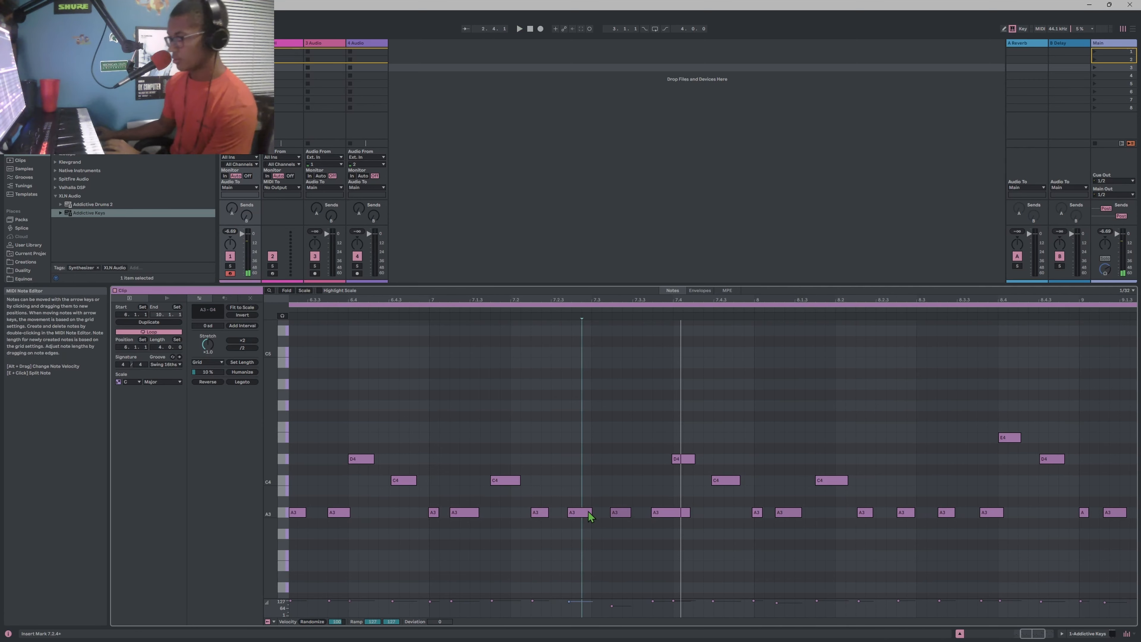
left_click_drag(582, 515, 585, 515)
left_click(623, 514)
left_click_drag(668, 511, 671, 512)
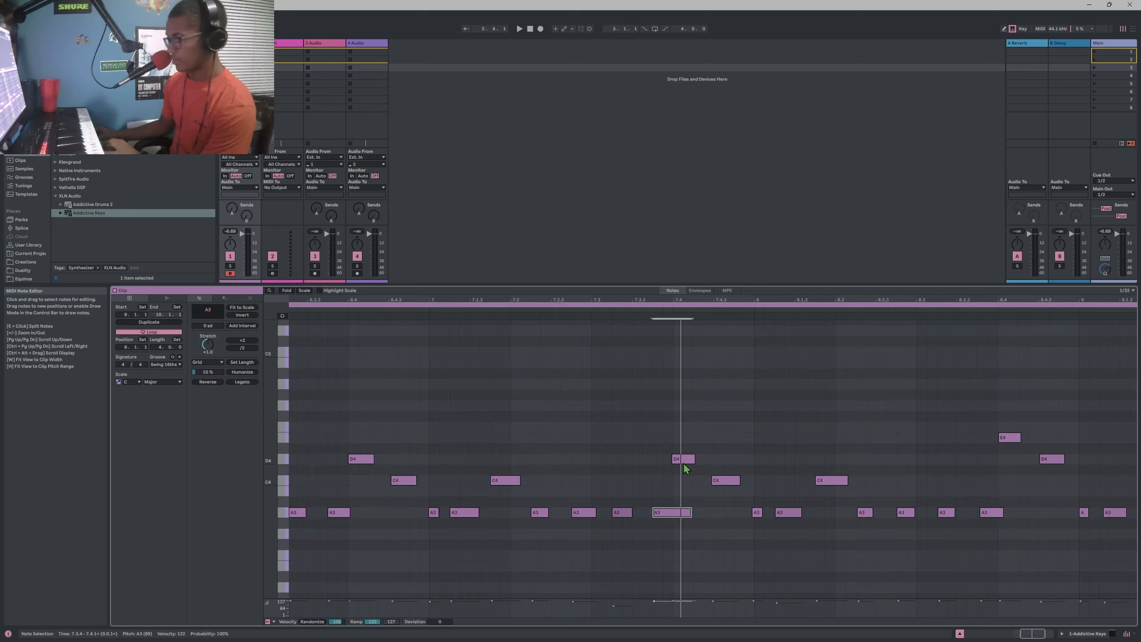
left_click_drag(684, 462, 729, 482)
Nudge the C4 note in bar 7's first beat and the last C4 note of bar 6 slightly earlier
left_click(512, 484)
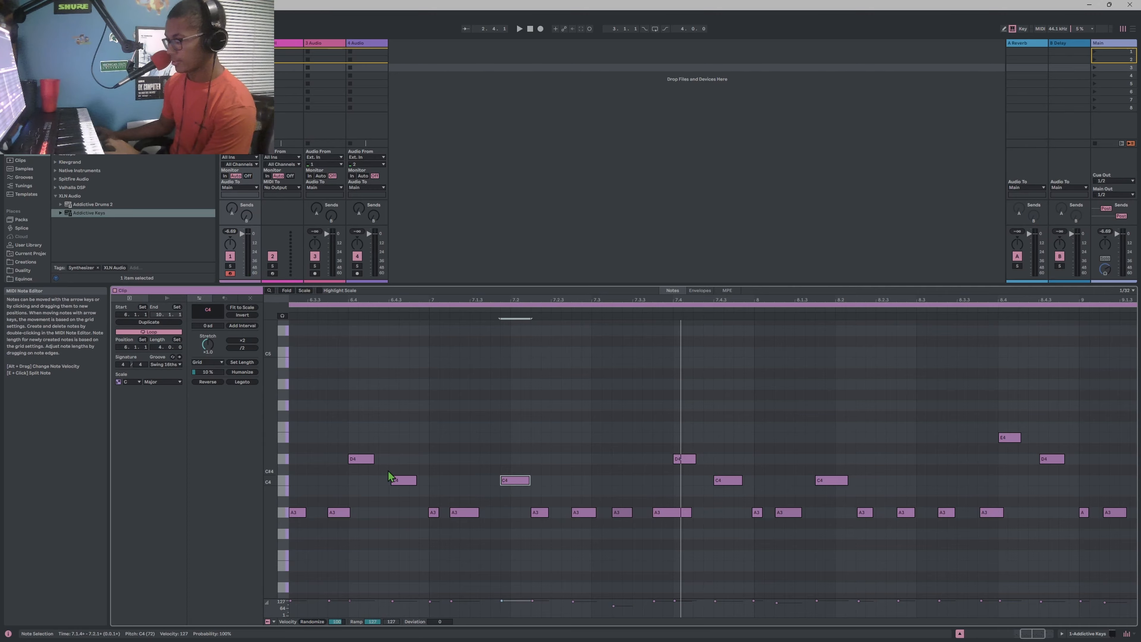
key("Left")
left_click(412, 481)
key("Left")
Nudge the A3, C4, E4 and D4 notes across bar 8 slightly to tighten their timing
left_click(758, 514)
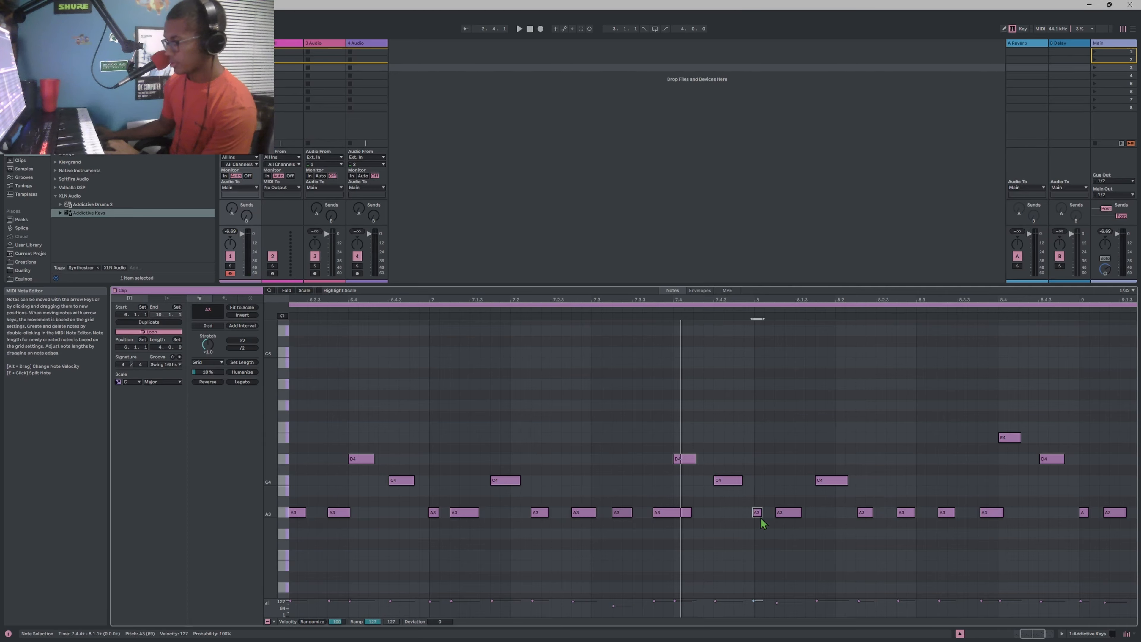
left_click(833, 481)
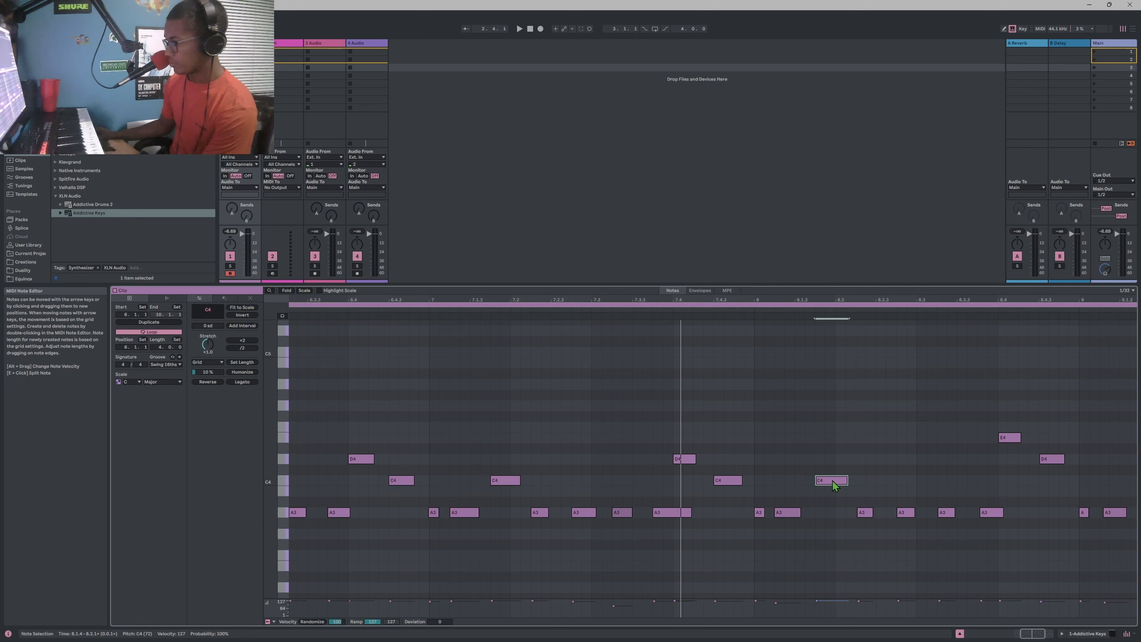
left_click(864, 513)
left_click(907, 513)
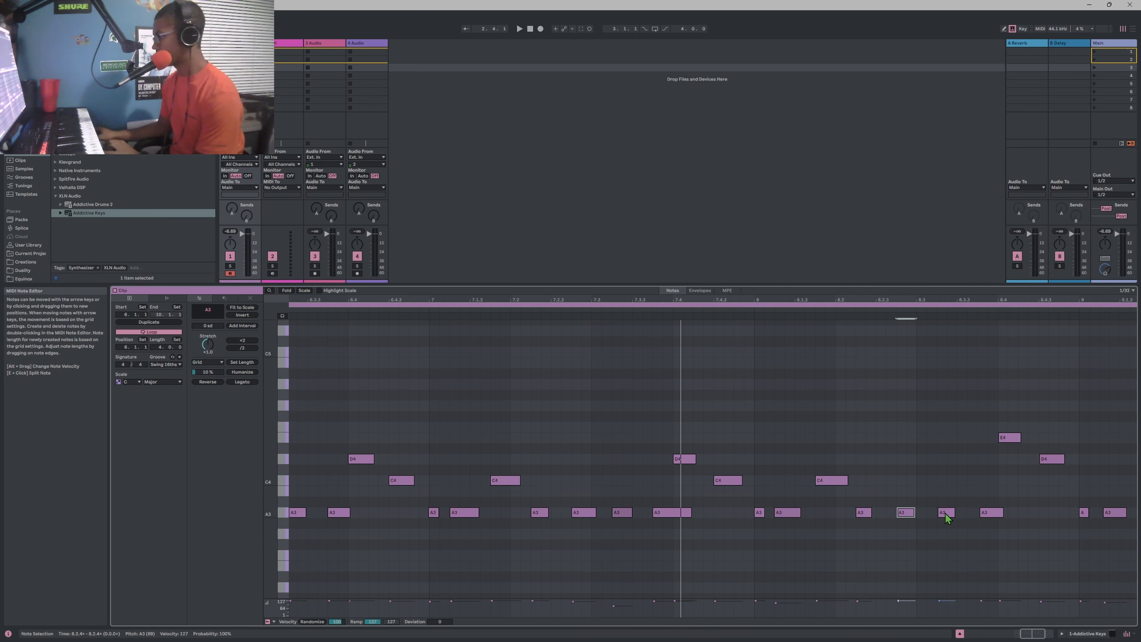
left_click(946, 514)
left_click(987, 513)
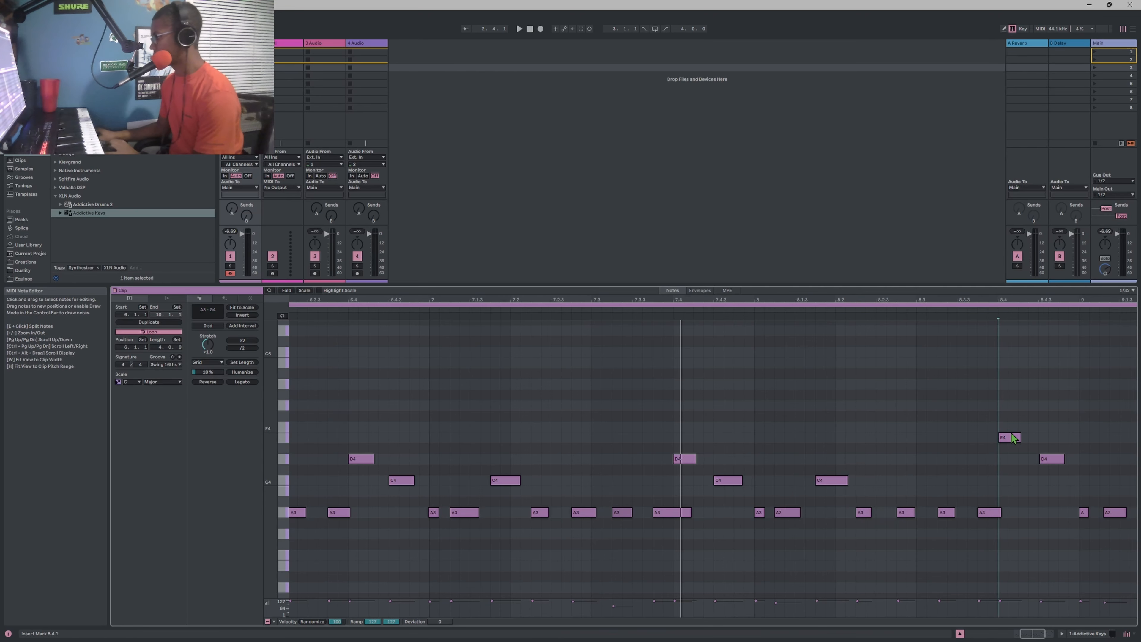
left_click(1009, 437)
left_click(1057, 459)
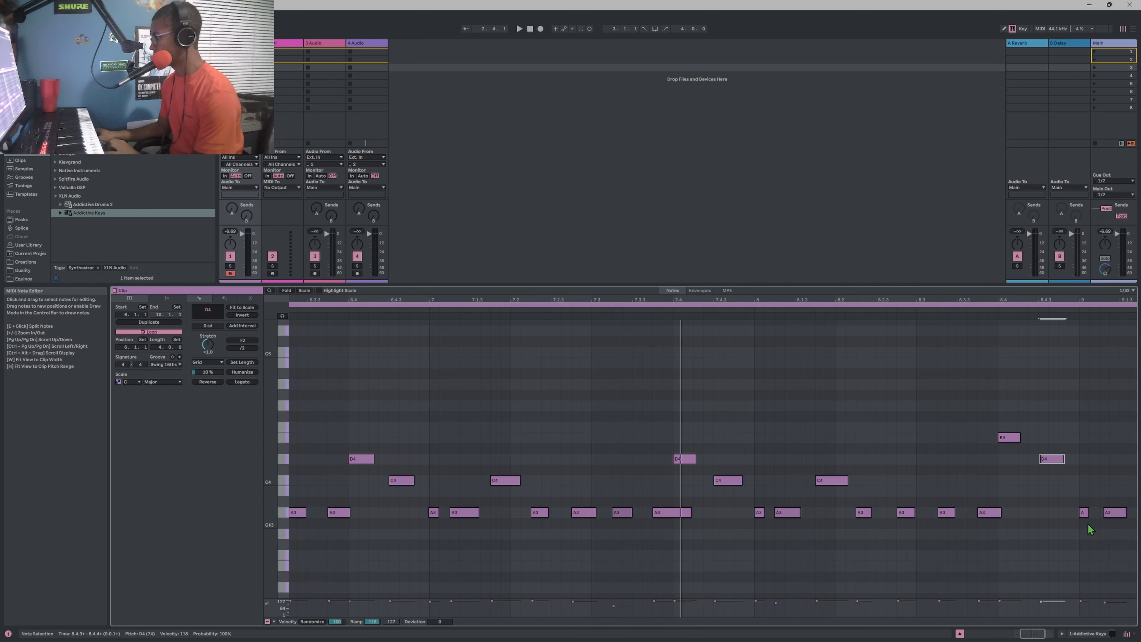
Nudge bar 9's A3, F4, E4 and G4 notes slightly in time, ending with its last F4 a little earlier
left_click(1083, 512)
left_click_drag(1067, 300, 804, 298)
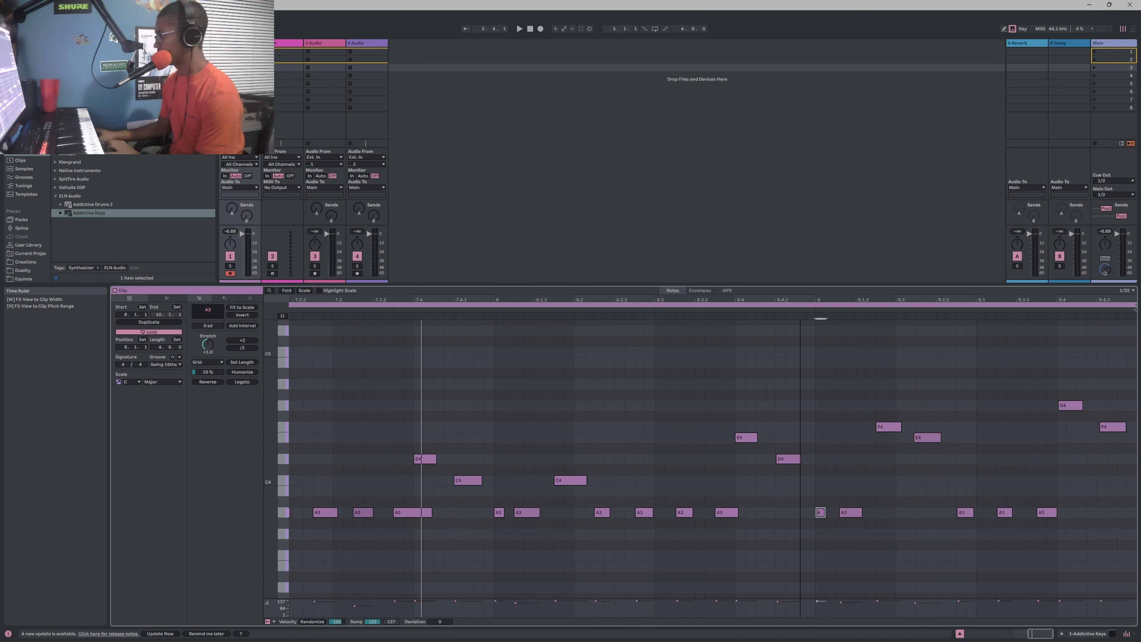
left_click(898, 429)
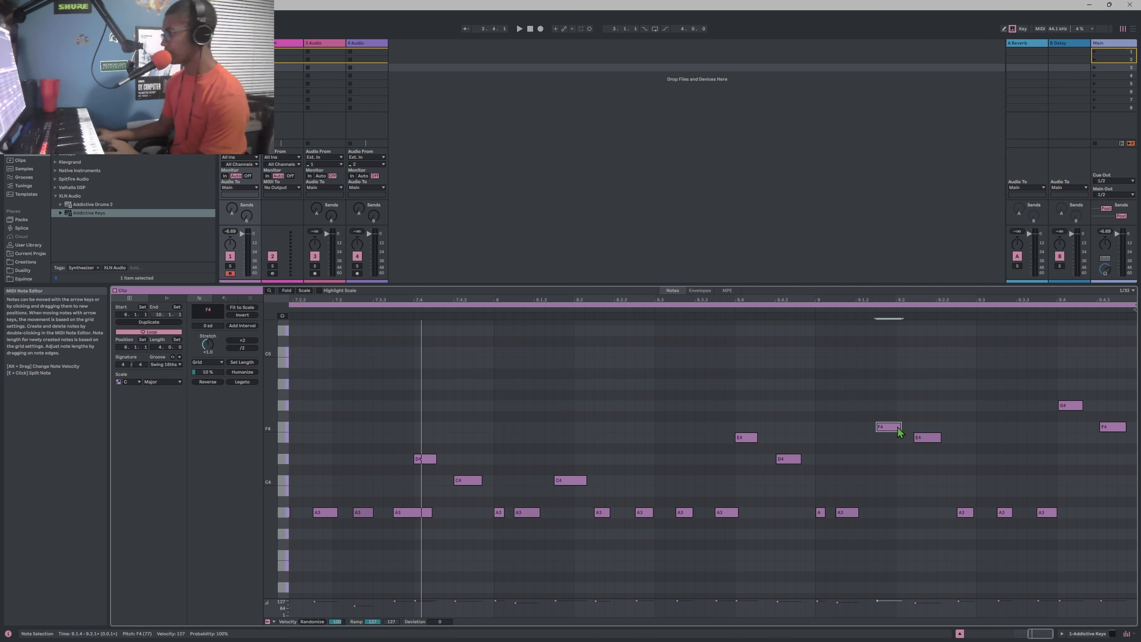
left_click(970, 513)
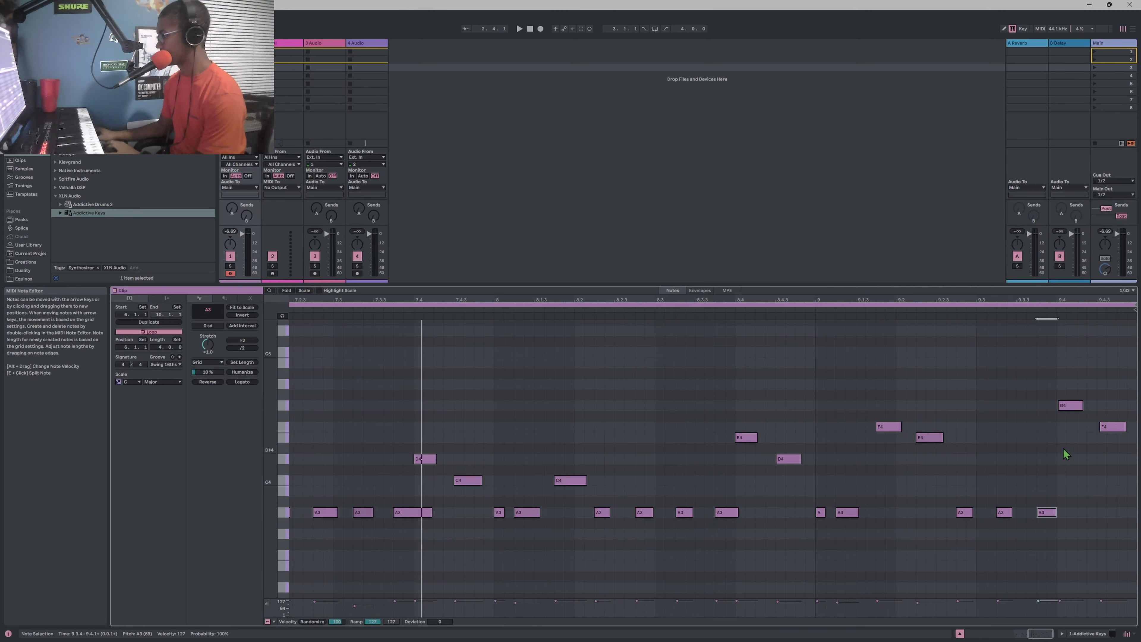
left_click(1114, 429)
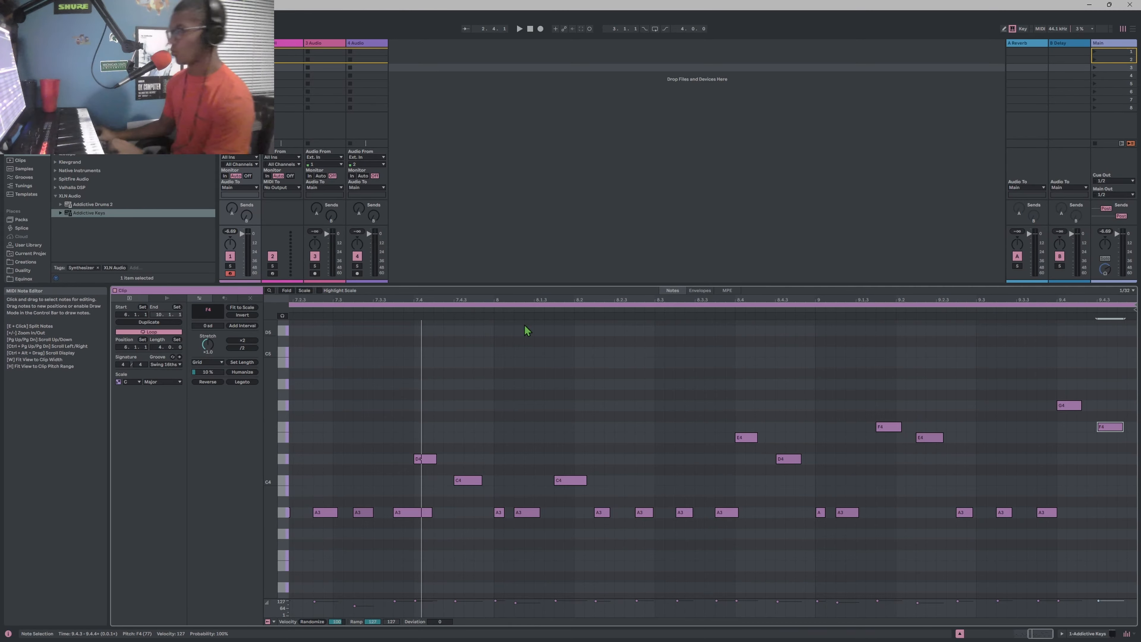
Lengthen the two A3 notes in beat 3 of bar 6, playing the loop before and after to check them
left_click_drag(477, 300, 915, 302)
key("space")
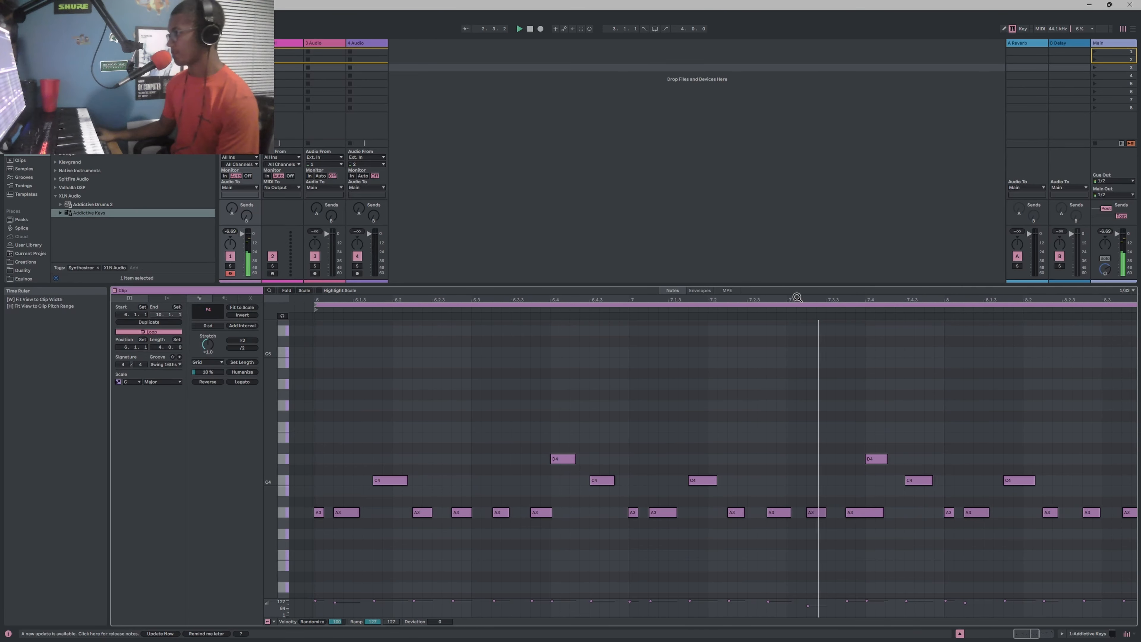
left_click_drag(797, 298, 434, 292)
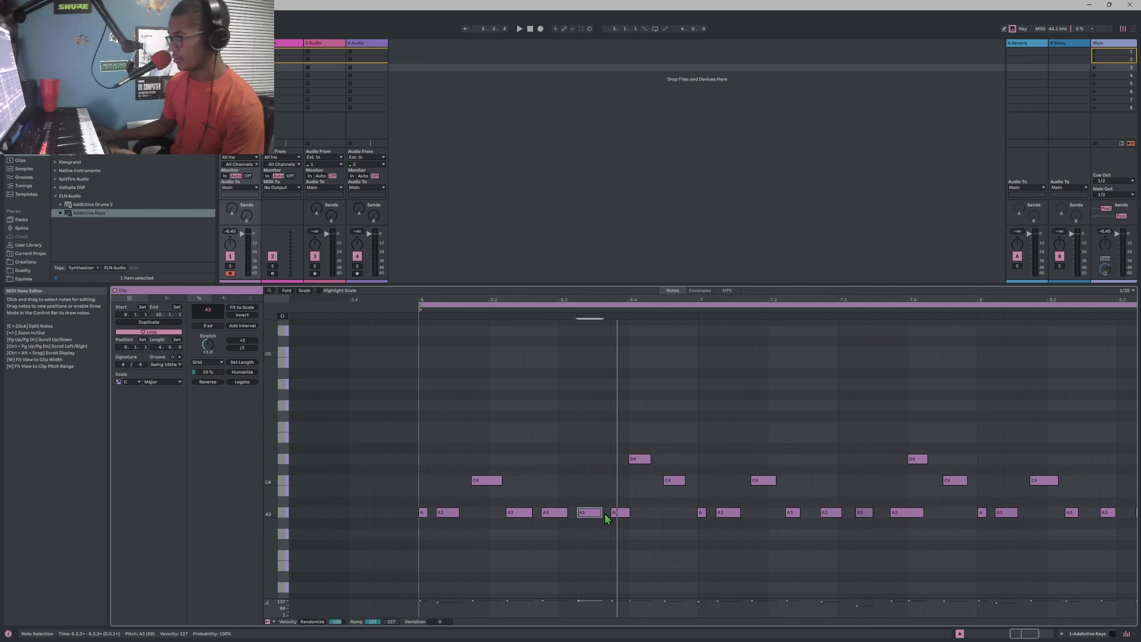
left_click_drag(631, 518, 638, 518)
key("space")
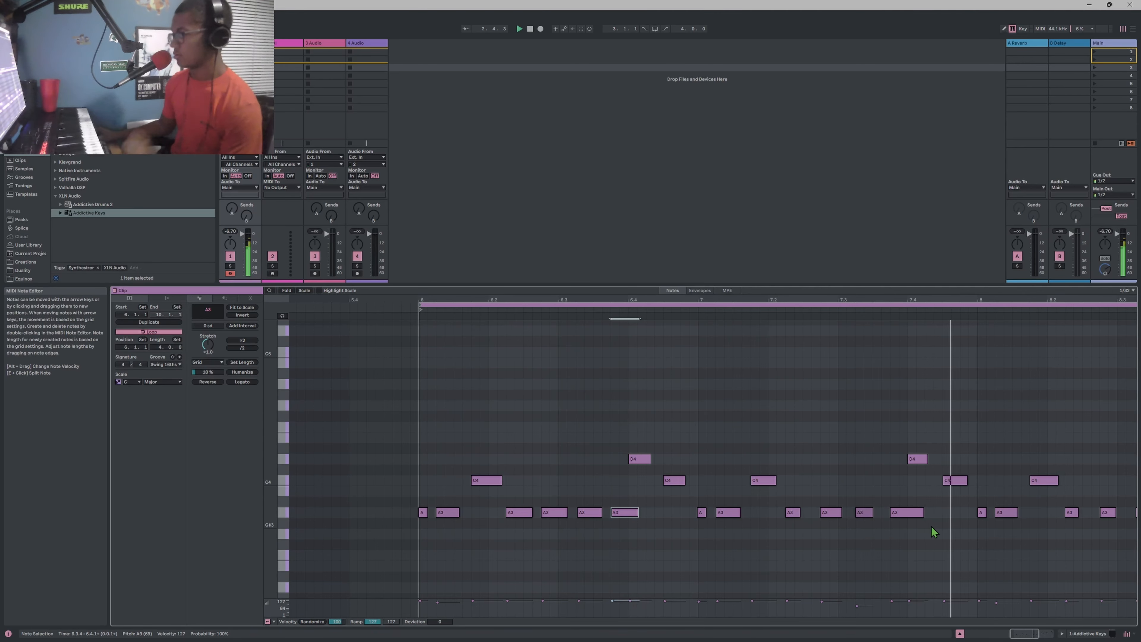
Raise the velocity of the quieter A3 note early in beat 3 of bar 7 and replay the loop
left_click_drag(858, 606, 858, 602)
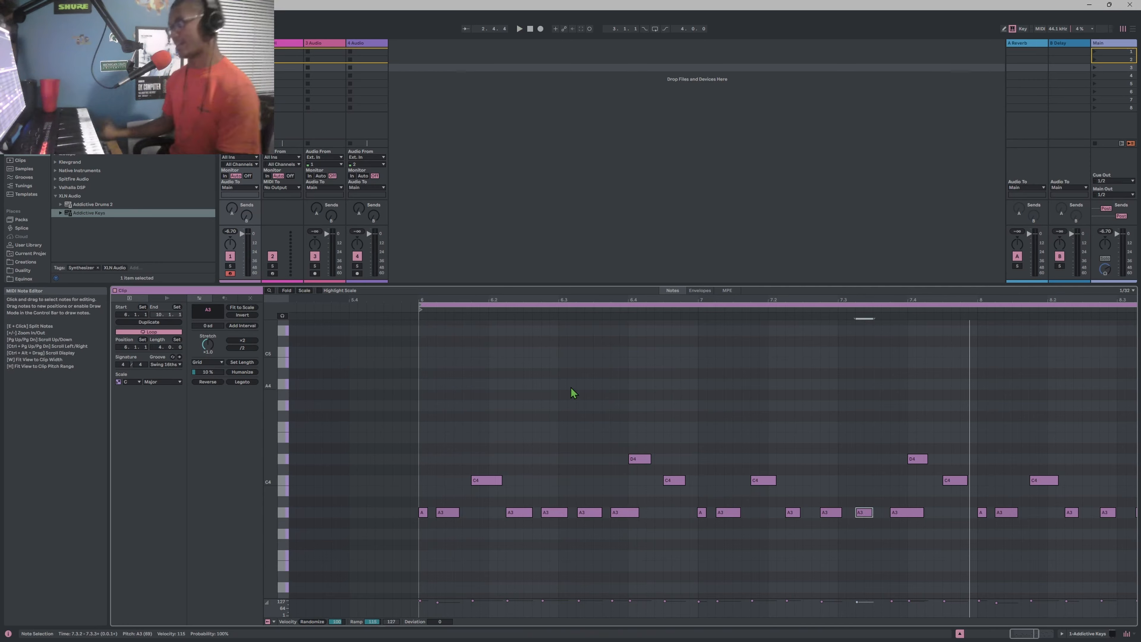
key("space")
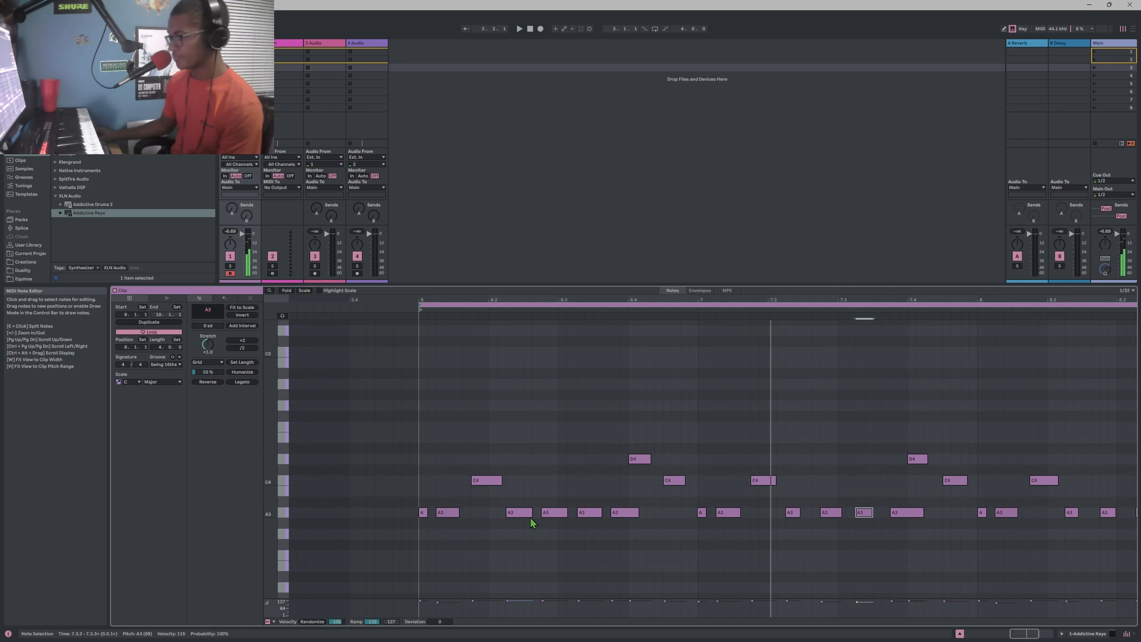
Shorten the four A3 notes in beats 2 and 3 of bar 6 to similar lengths and replay the loop
left_click_drag(581, 301, 578, 319)
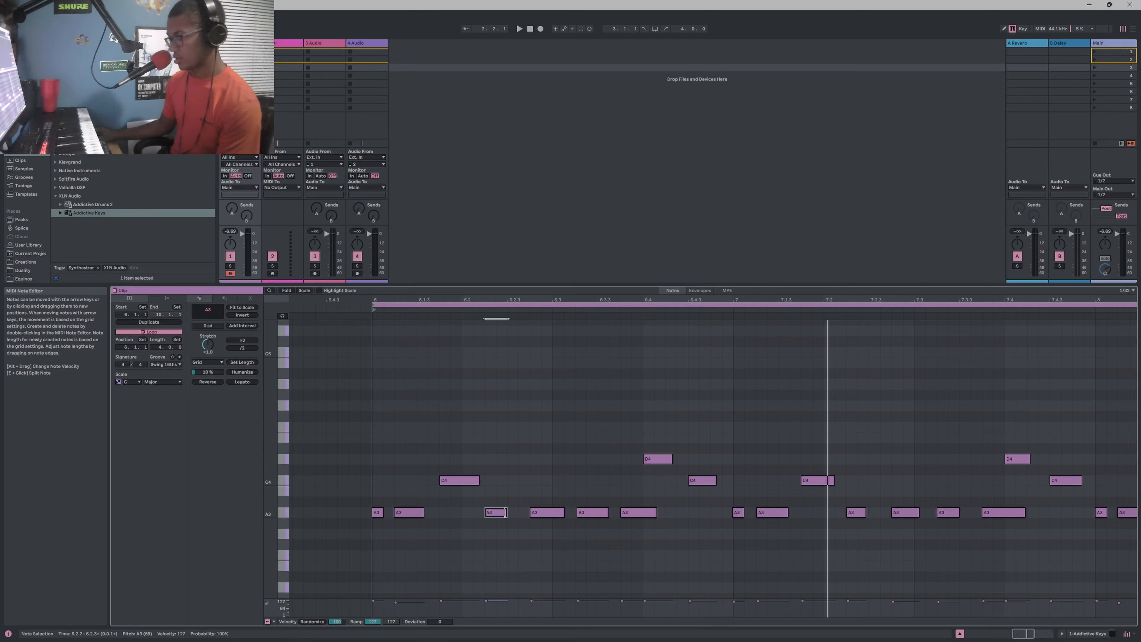
left_click(563, 515)
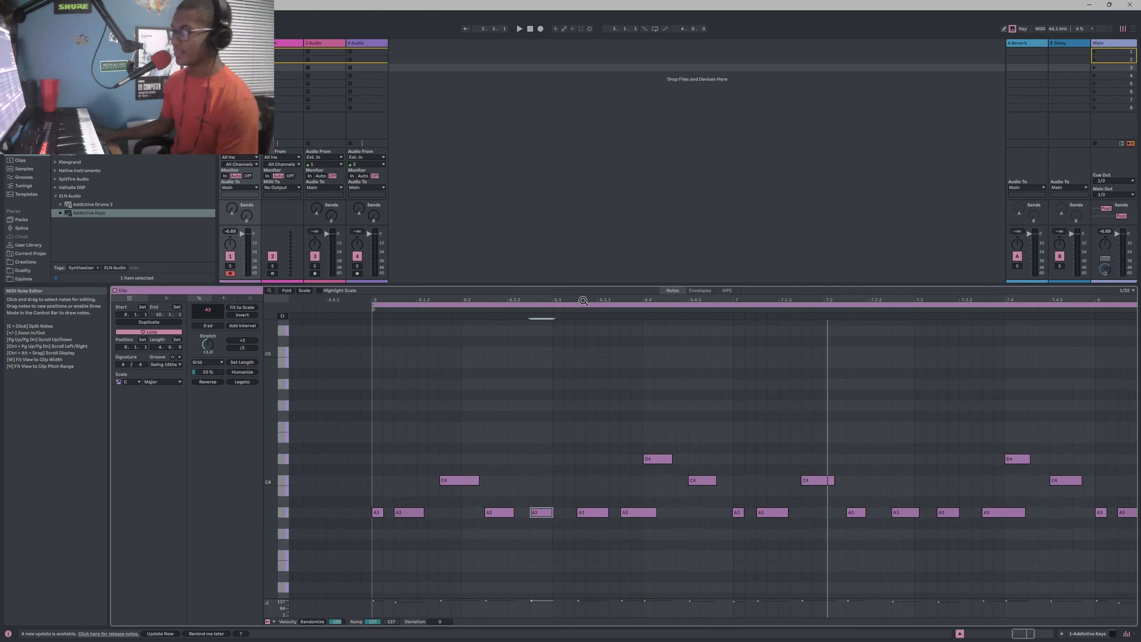
scroll(552, 528, "up", 2)
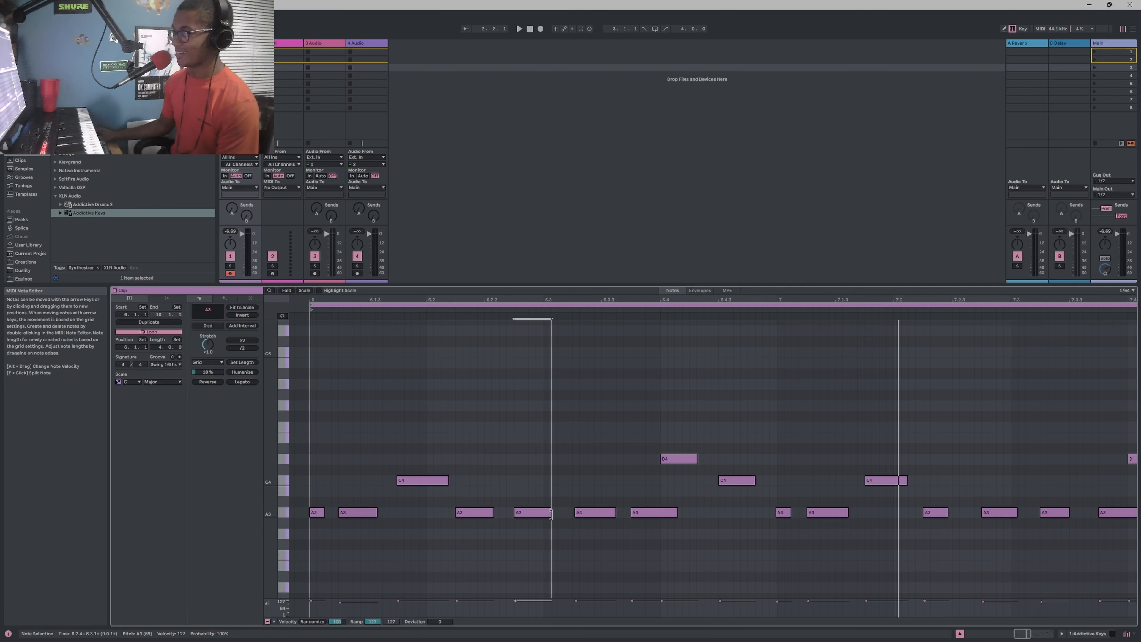
left_click_drag(615, 513, 670, 512)
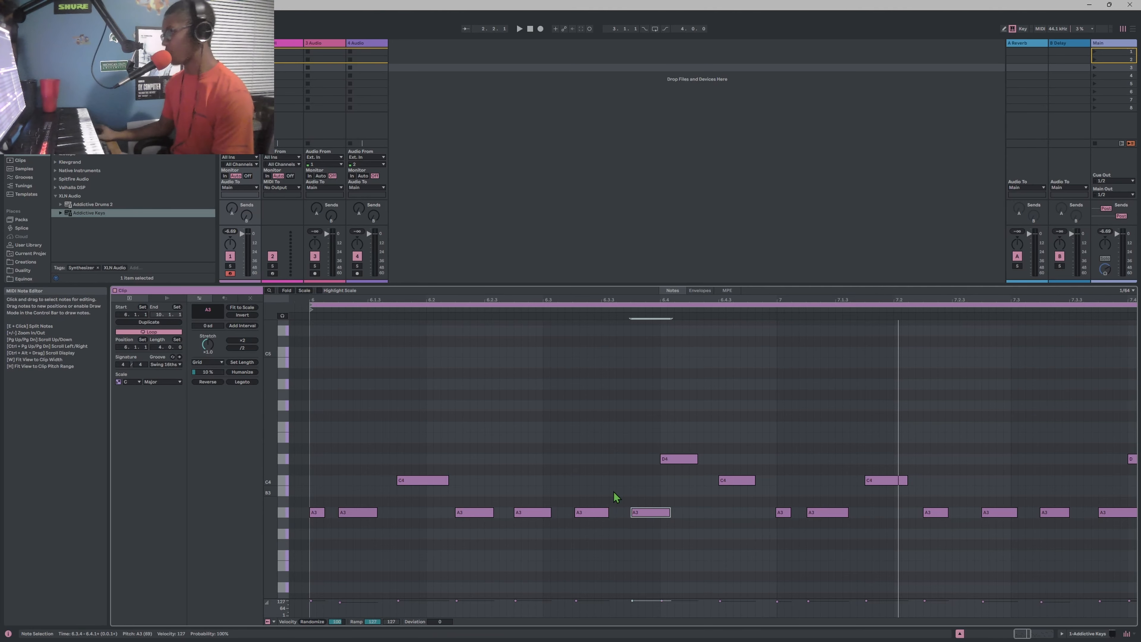
left_click_drag(500, 310, 500, 301)
key("space")
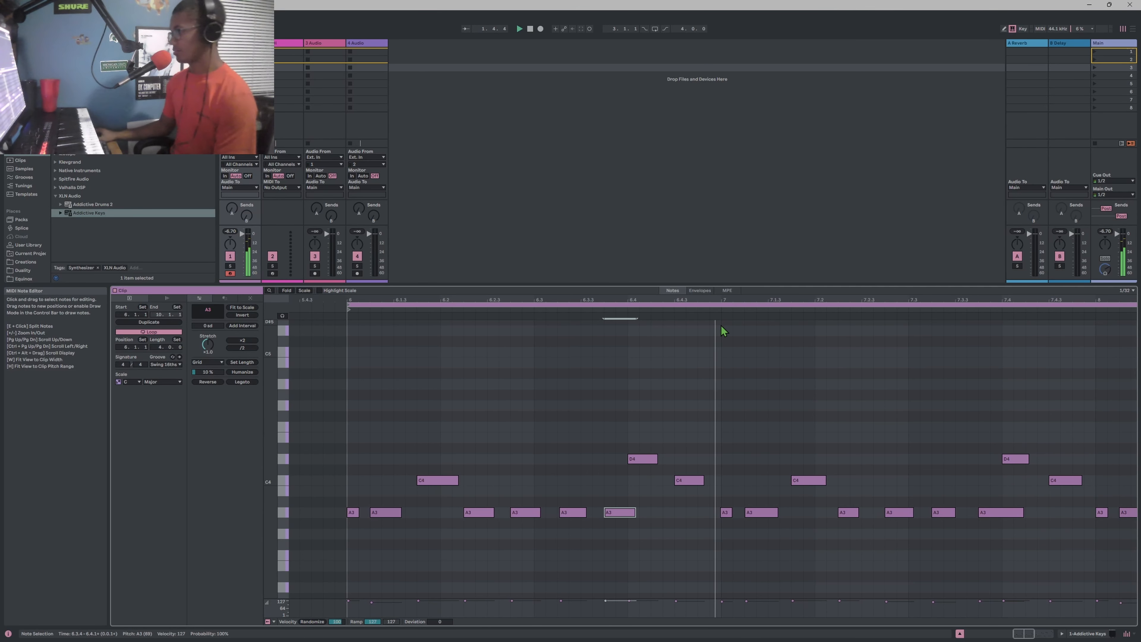
Even out the A3 note lengths in beats 2 and 3 of bar 7, lengthening the first three and shortening the last
left_click_drag(796, 298, 513, 297)
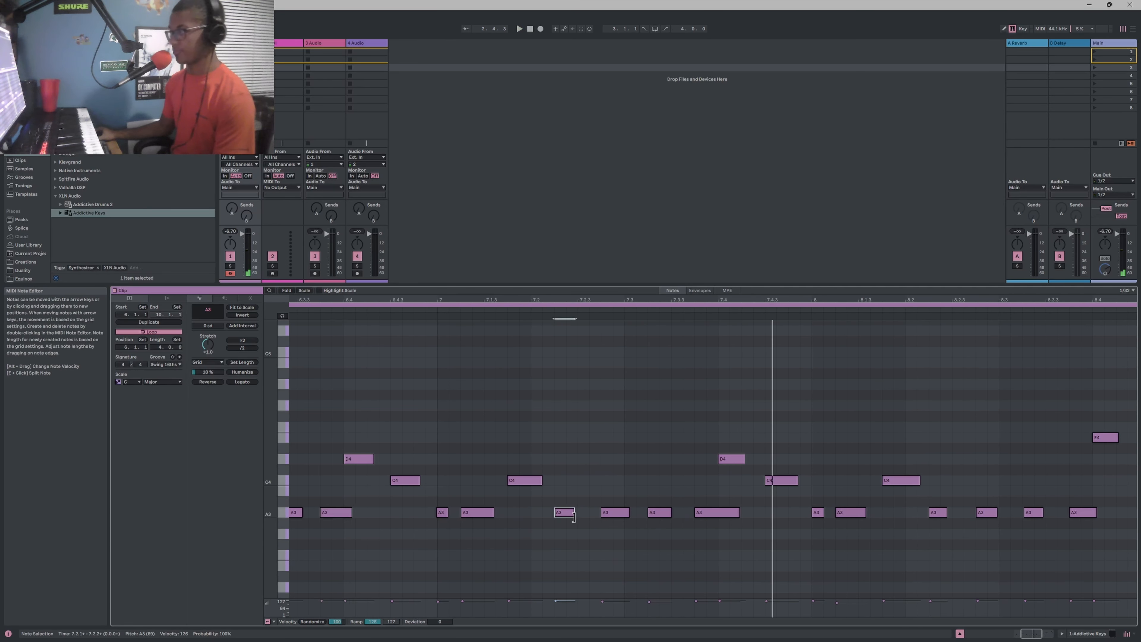
left_click_drag(574, 513, 586, 513)
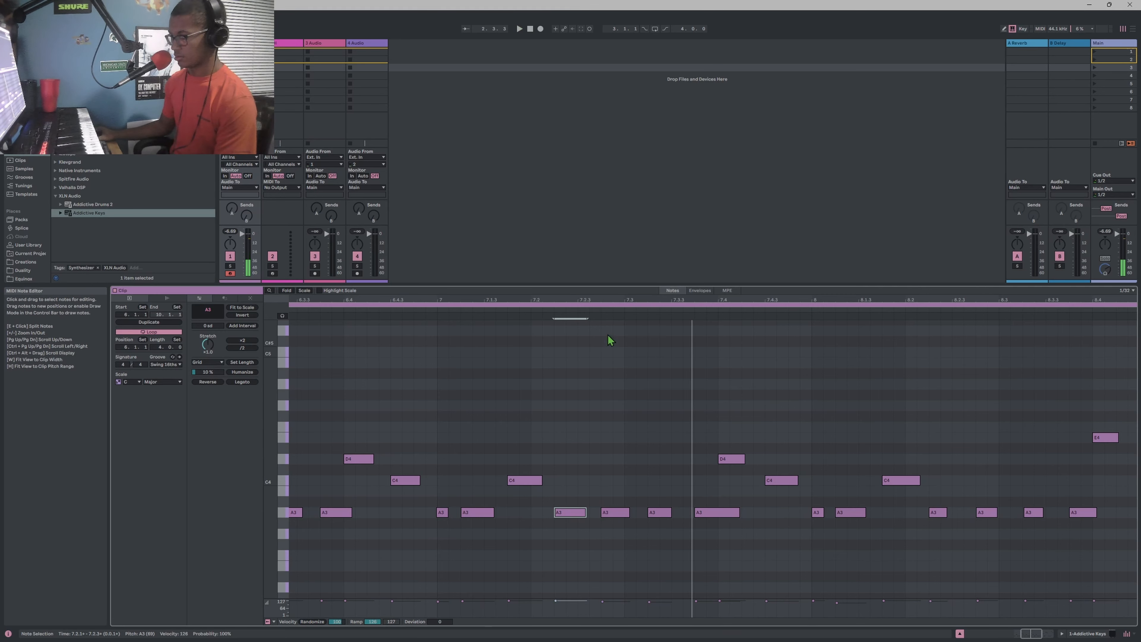
scroll(587, 521, "up", 2)
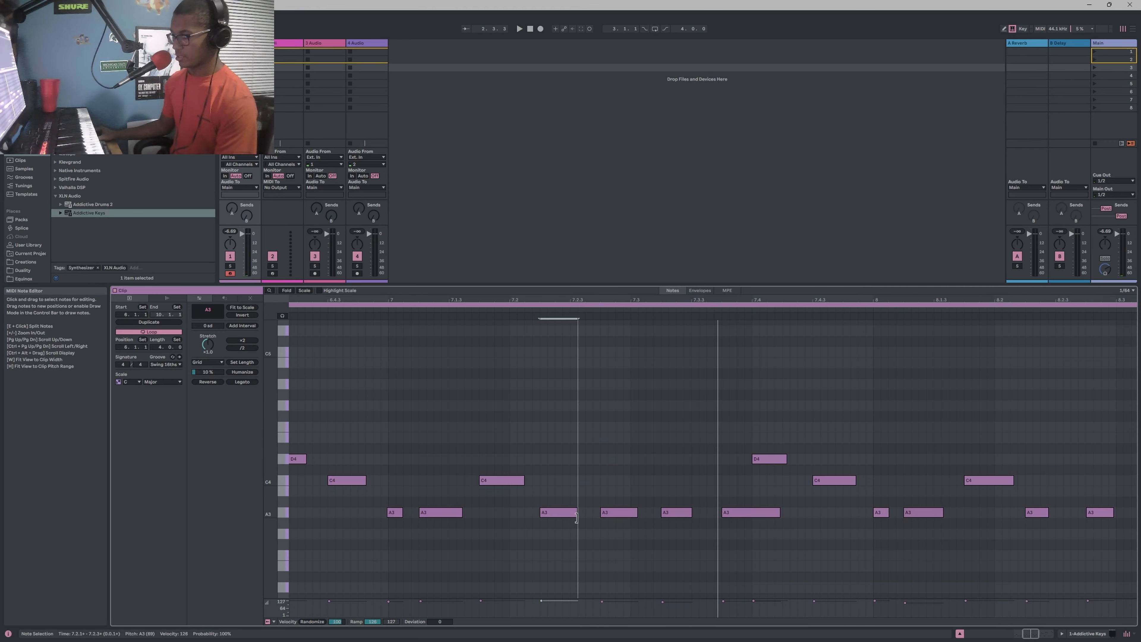
left_click(635, 513)
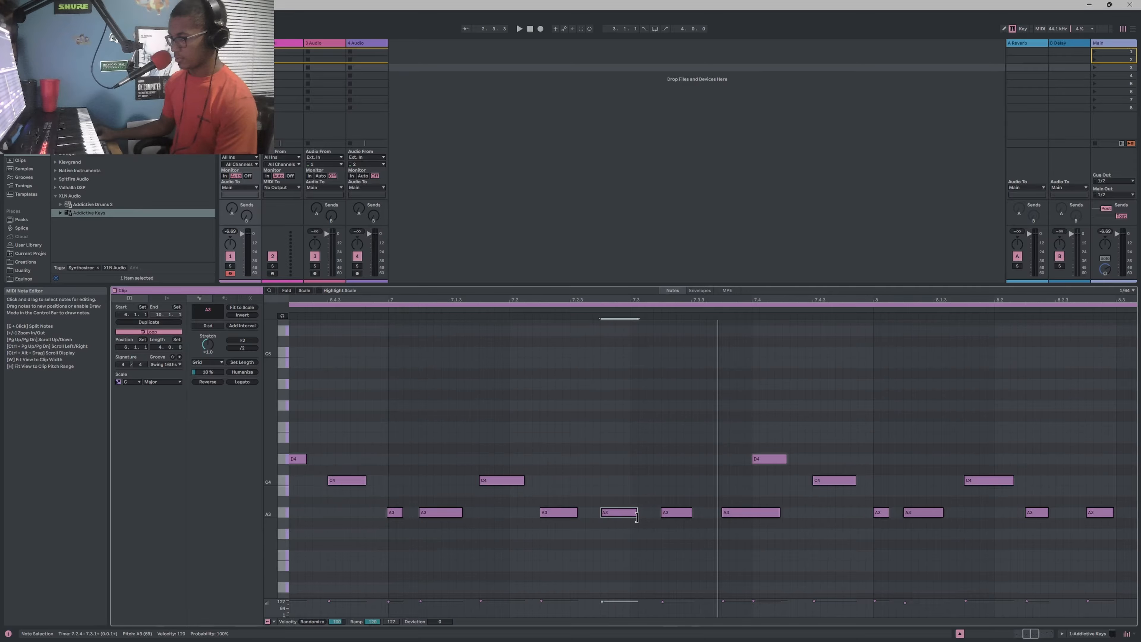
left_click_drag(690, 515, 705, 517)
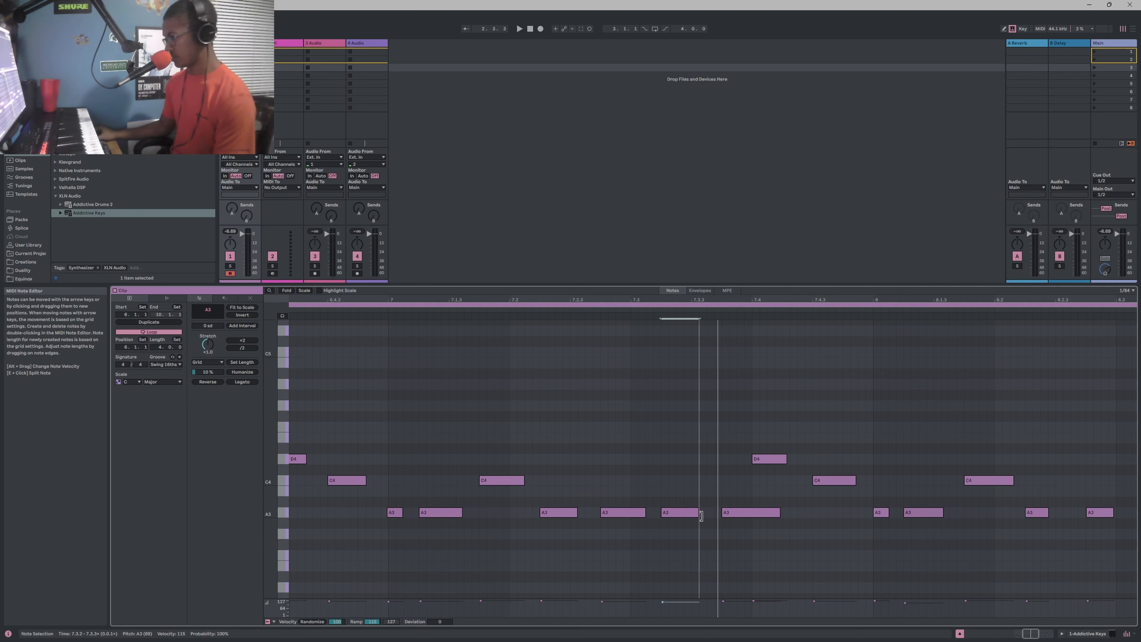
left_click(780, 512)
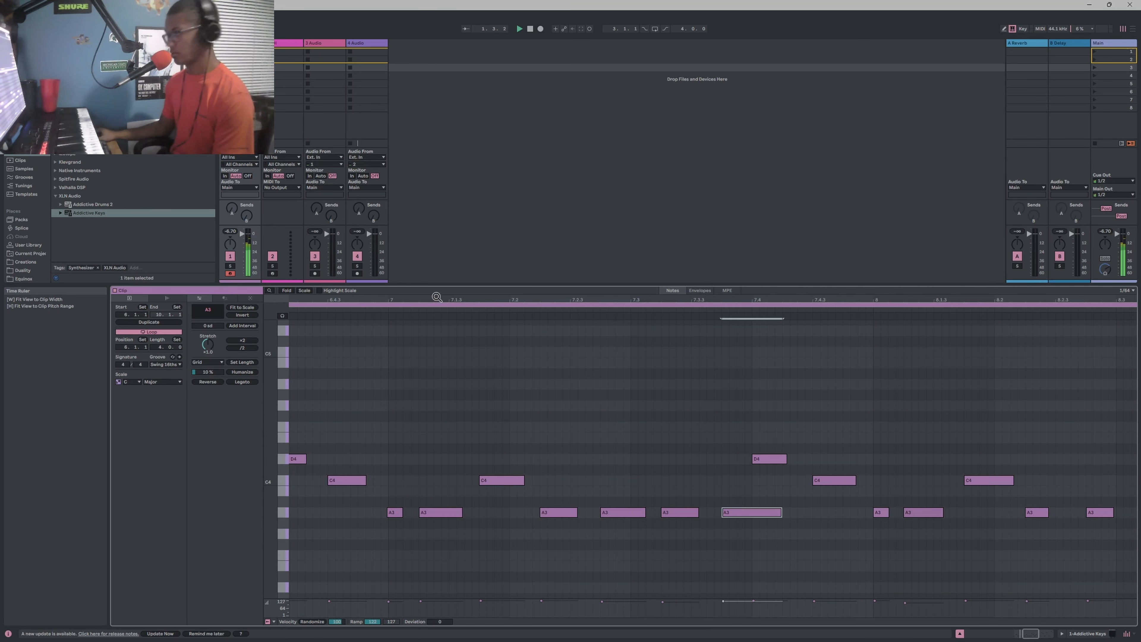
left_click_drag(435, 300, 375, 302)
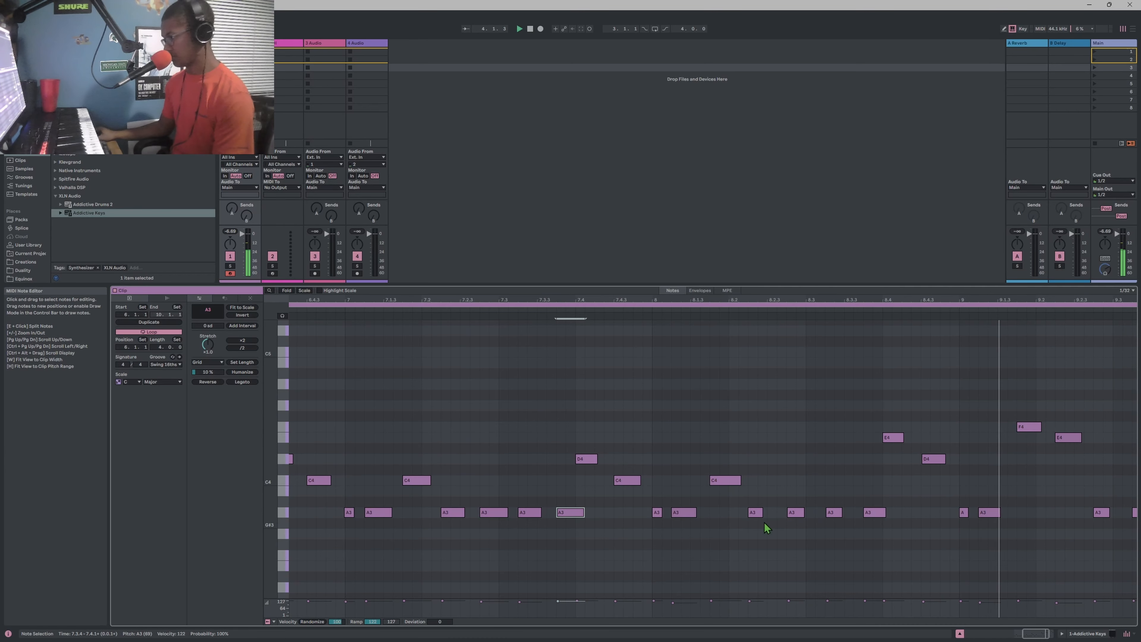
Lengthen the four A3 notes in beats 2 and 3 of bar 8 and replay the loop
left_click_drag(804, 301, 658, 300)
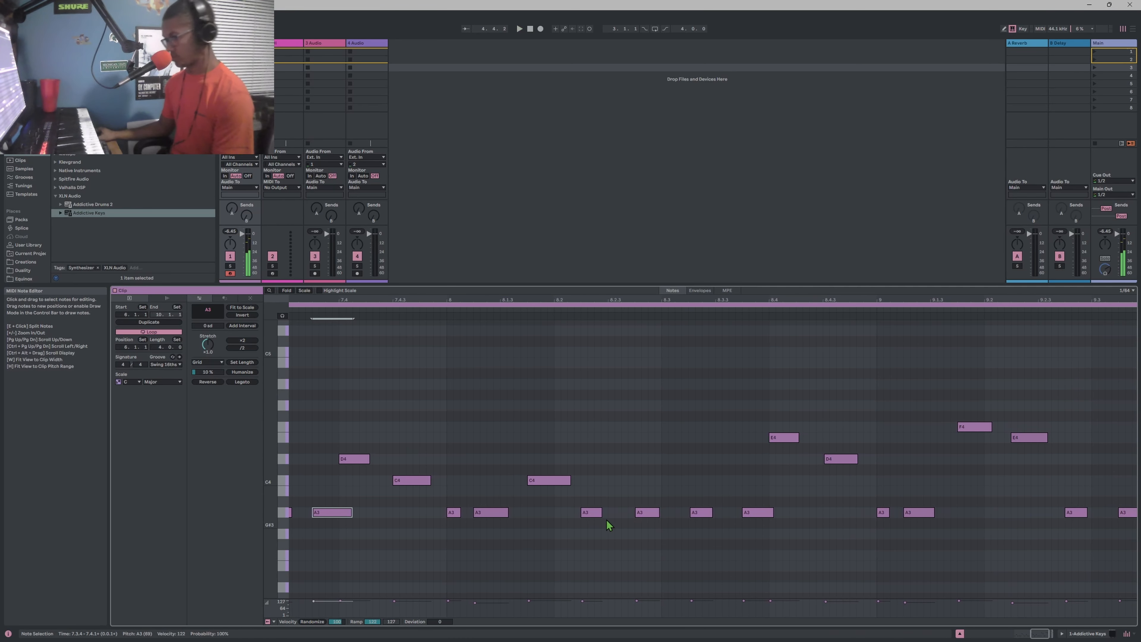
left_click_drag(601, 514, 615, 514)
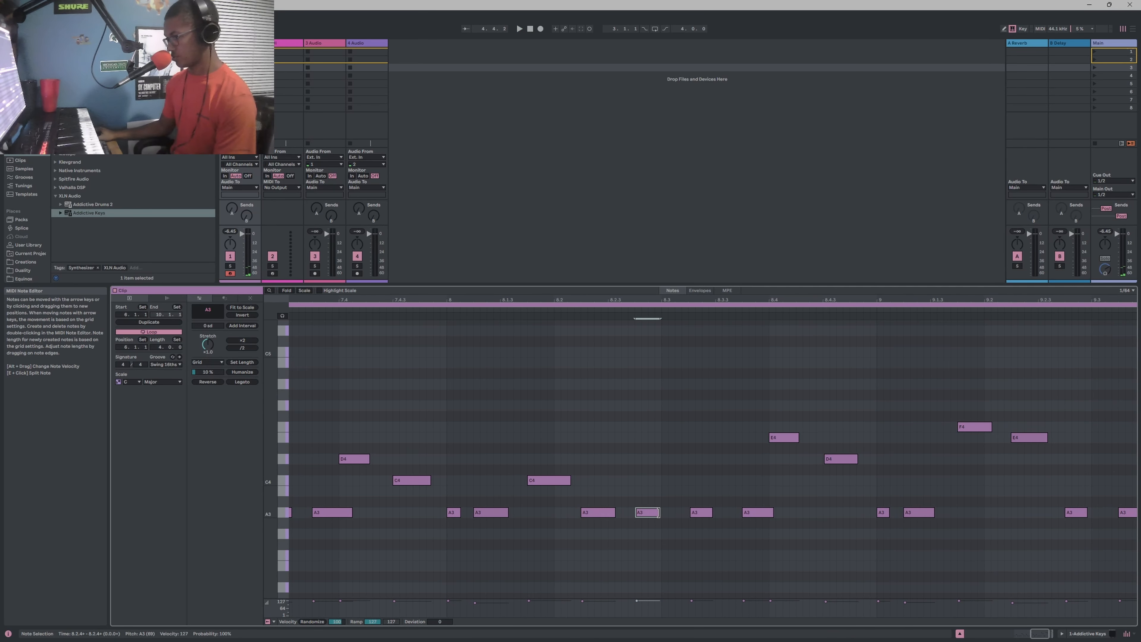
left_click_drag(714, 514, 783, 515)
key("space")
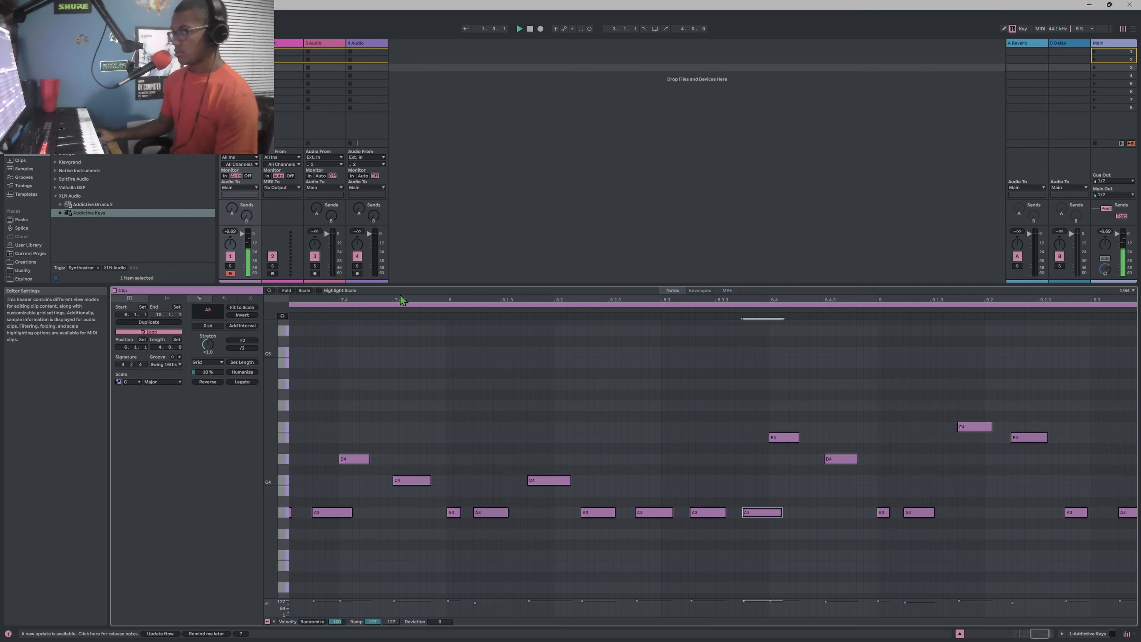
left_click_drag(400, 300, 424, 270)
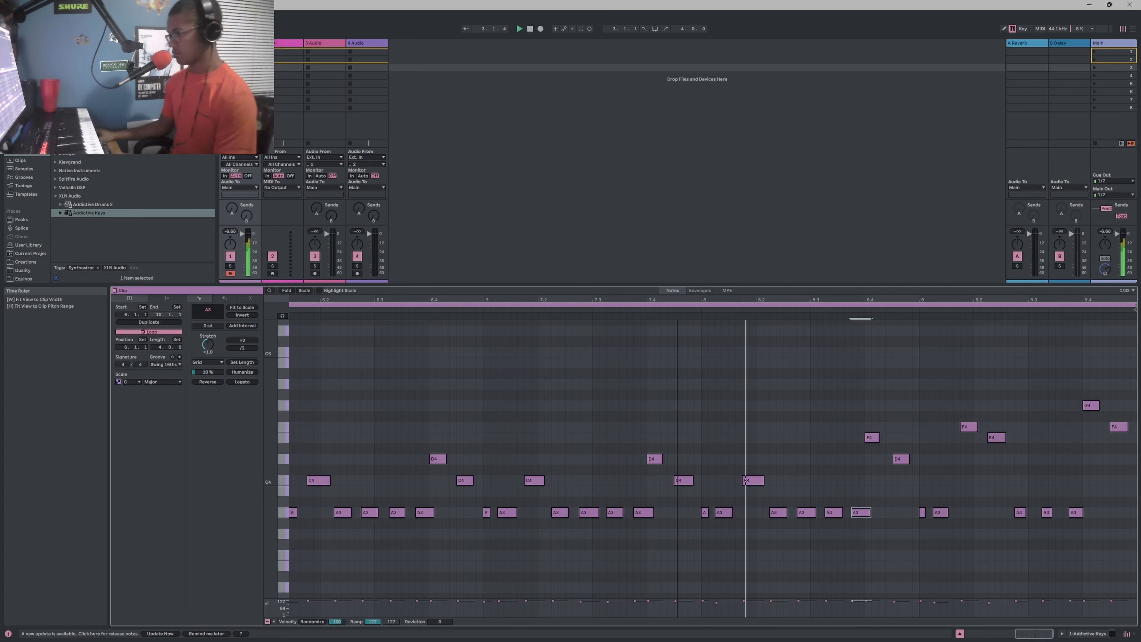
Lengthen the A3 note late in beat 2 and the one early in beat 3 of bar 9, replaying to check
left_click_drag(728, 300, 391, 301)
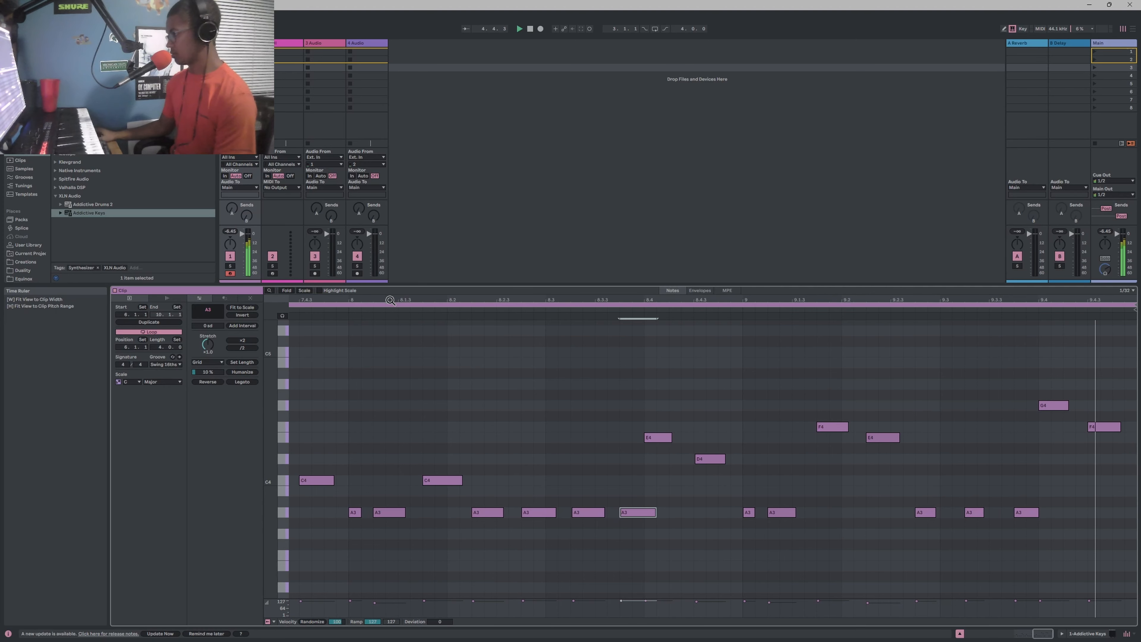
left_click(929, 512)
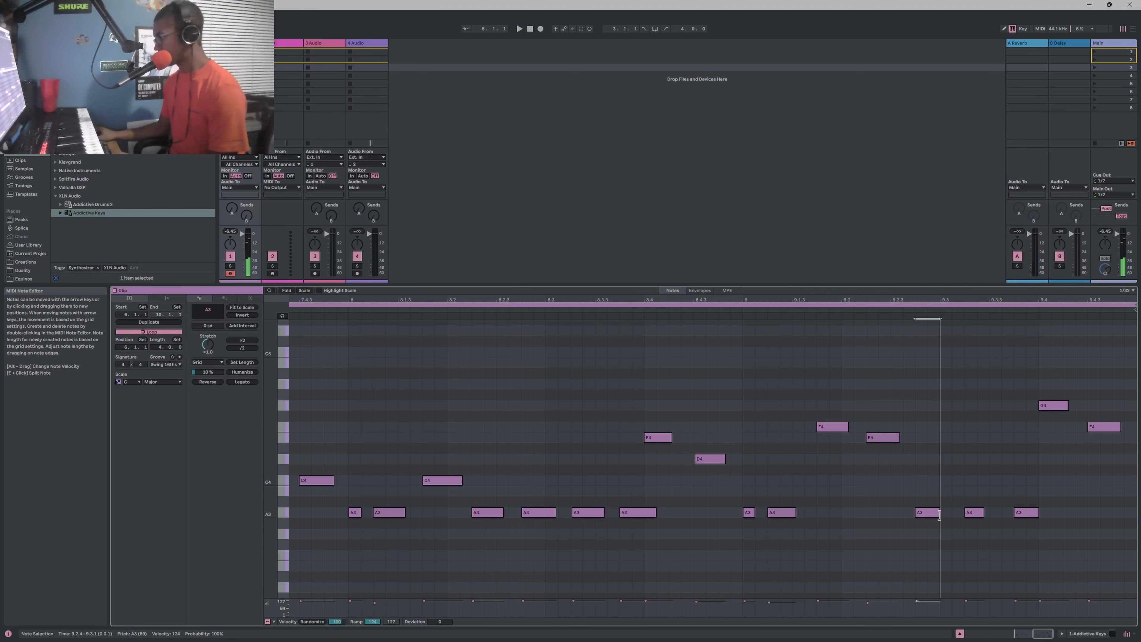
left_click(990, 517)
left_click(1041, 519)
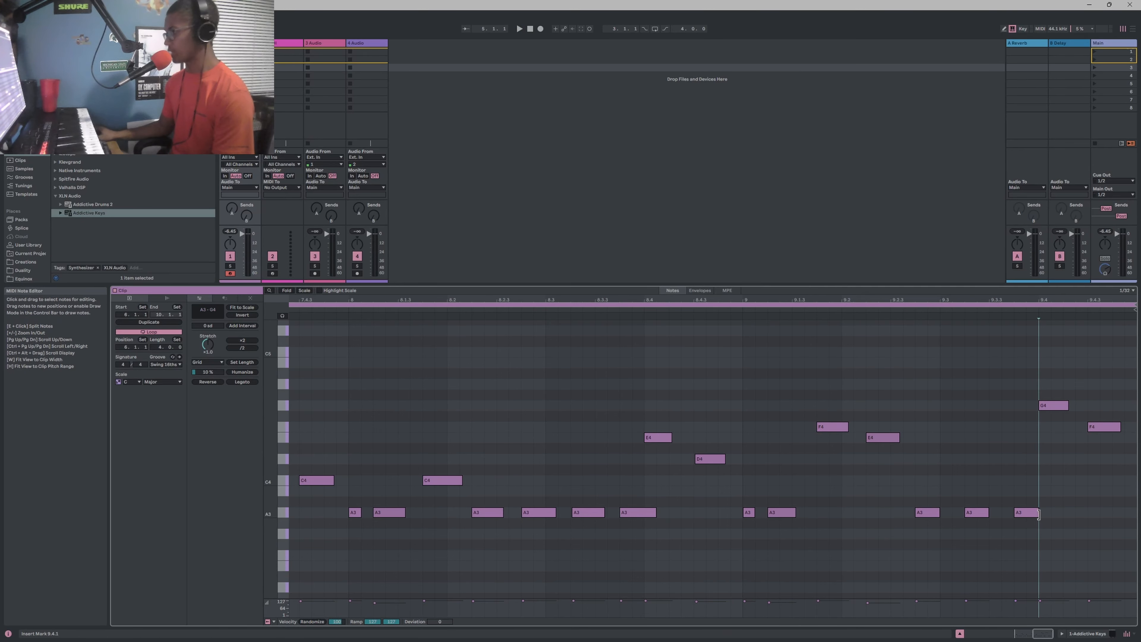
left_click(1077, 400)
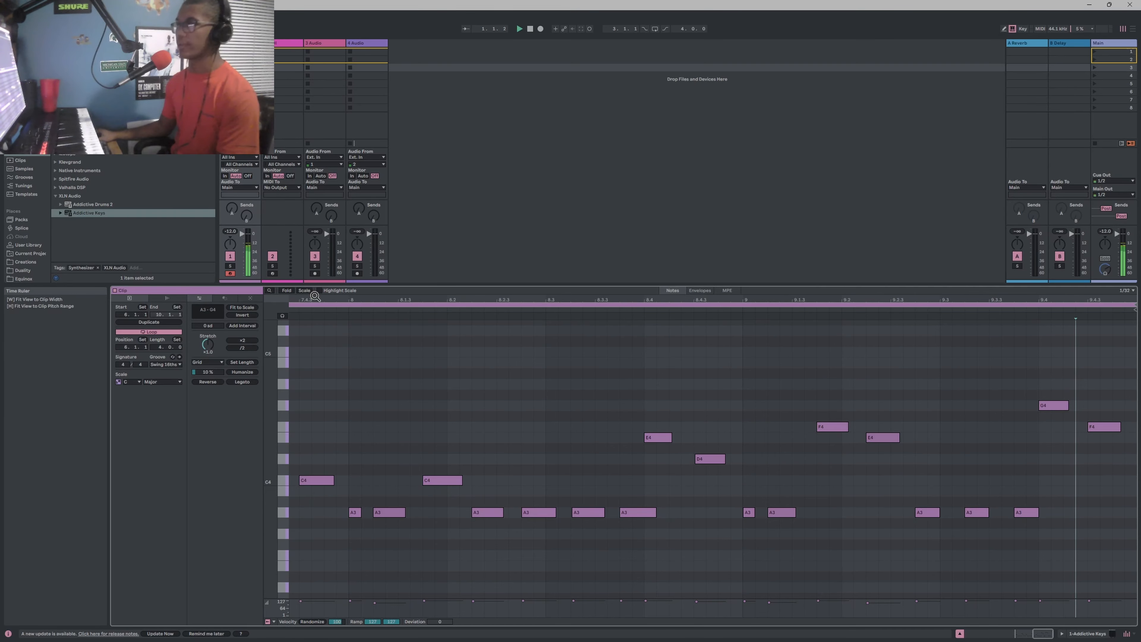
left_click_drag(315, 297, 585, 275)
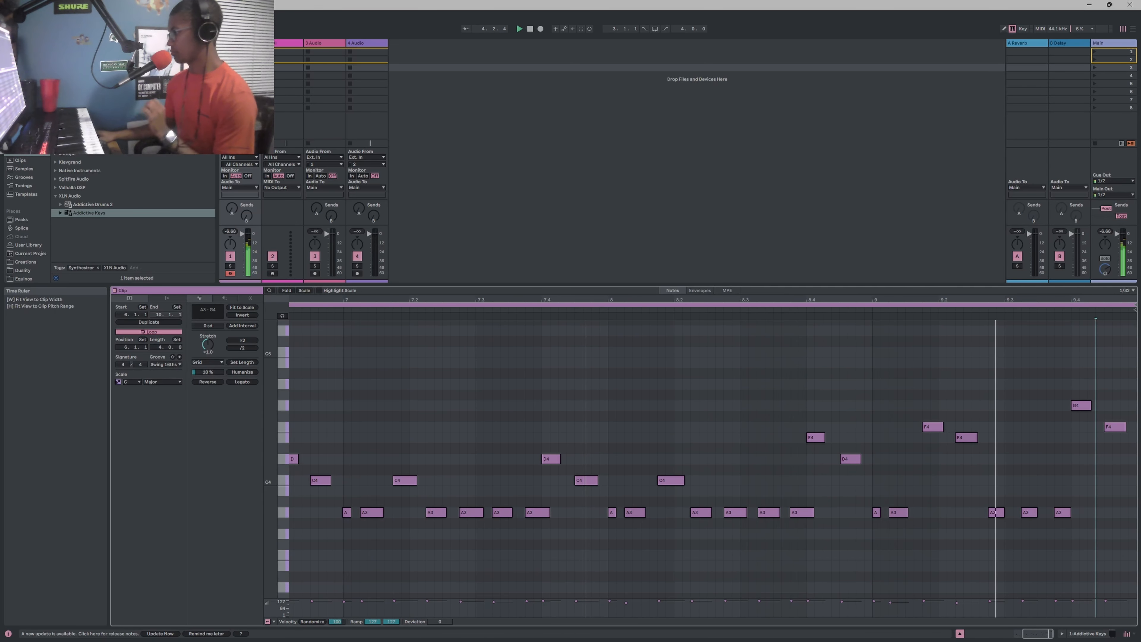
Stop playback and open the PureDrums sample folder in the browser
key("space")
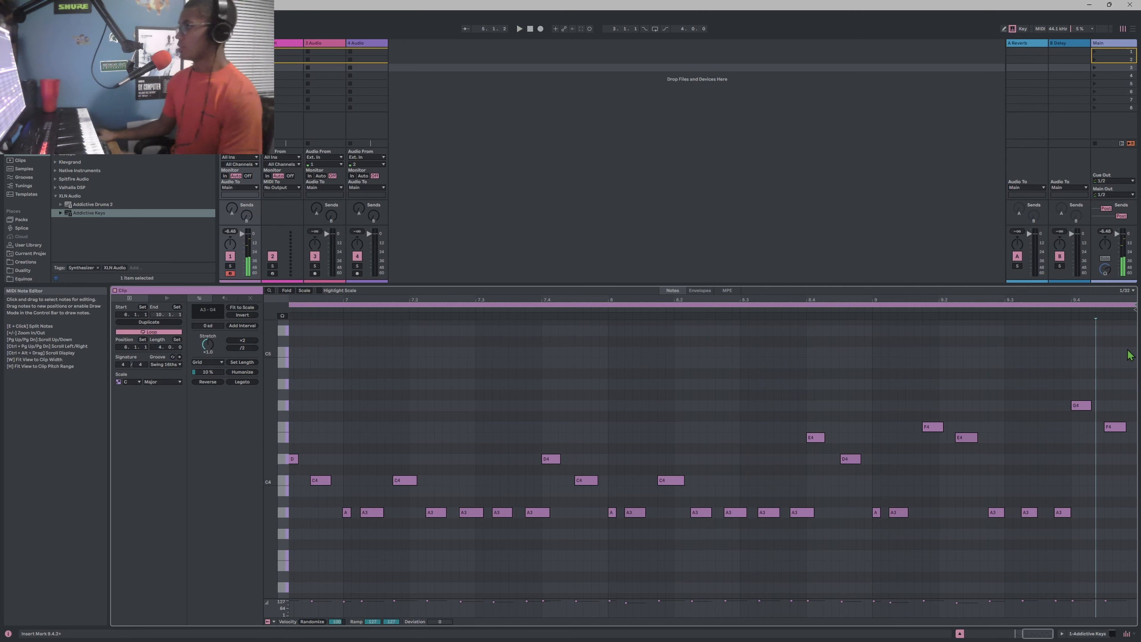
scroll(31, 221, "down", 10)
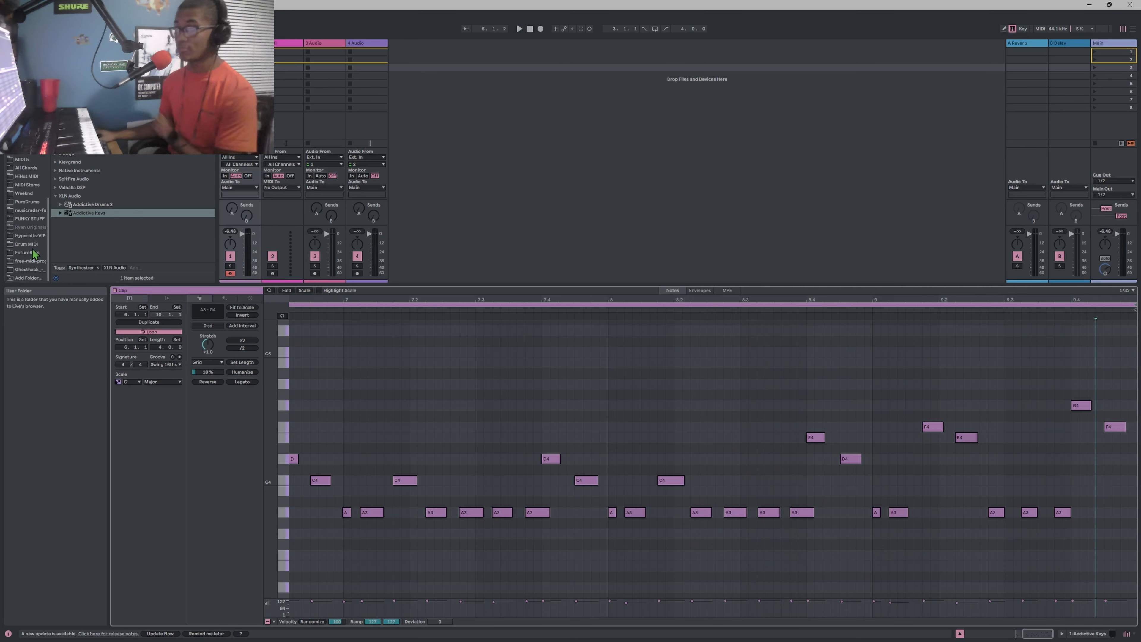
left_click(22, 262)
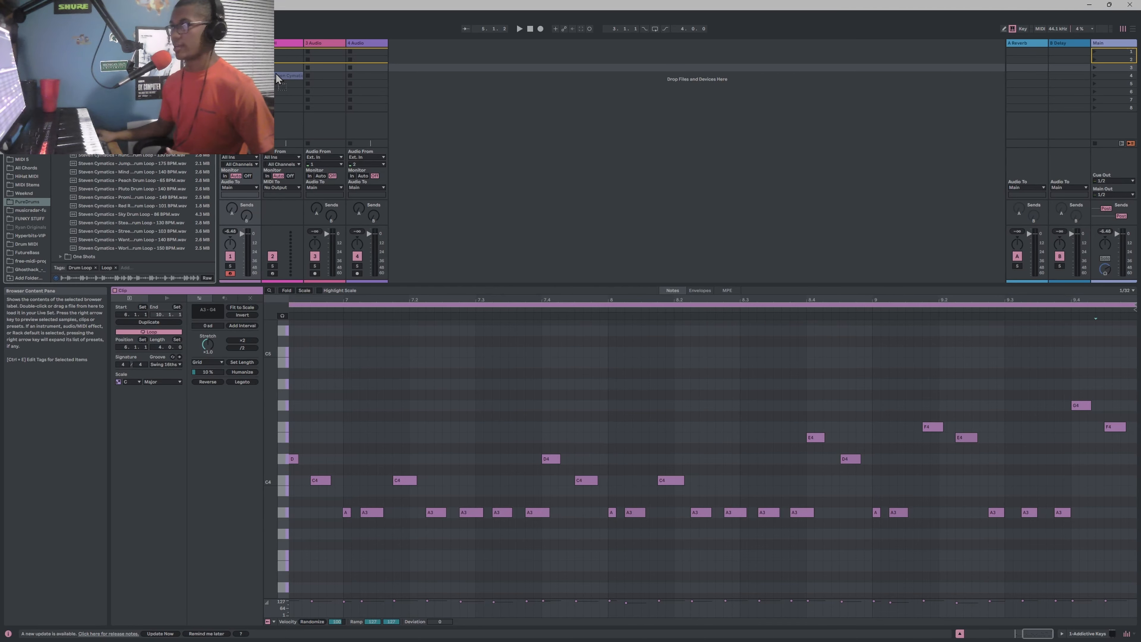
Audition the Brunch Drum Loop with the piano in the second track's third slot, and delete it
left_click_drag(277, 76, 283, 68)
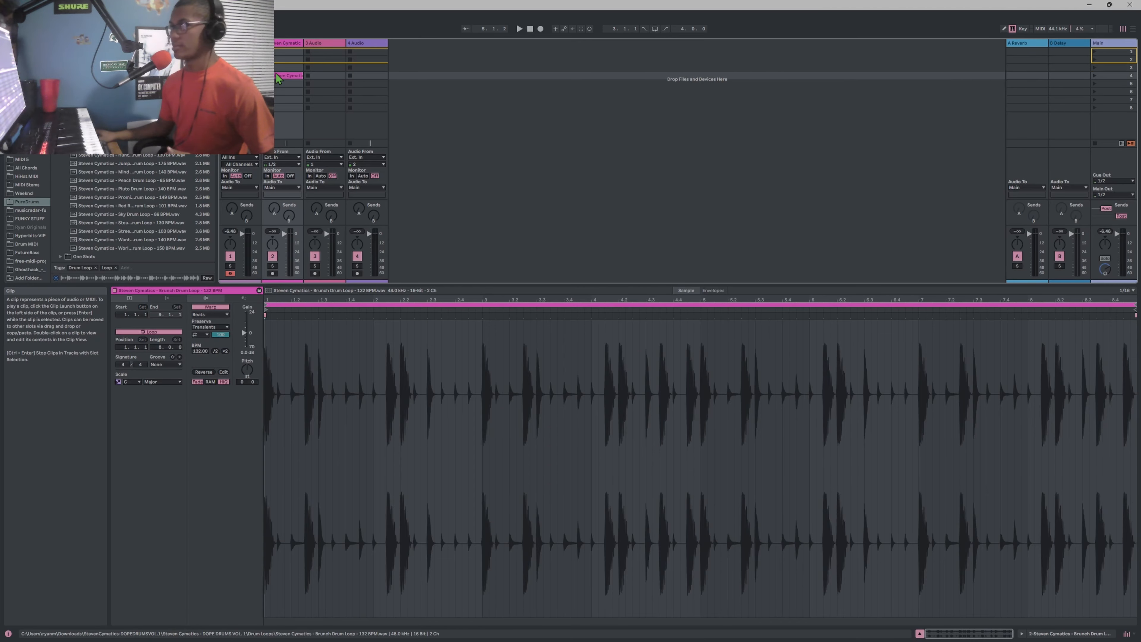
left_click(1097, 68)
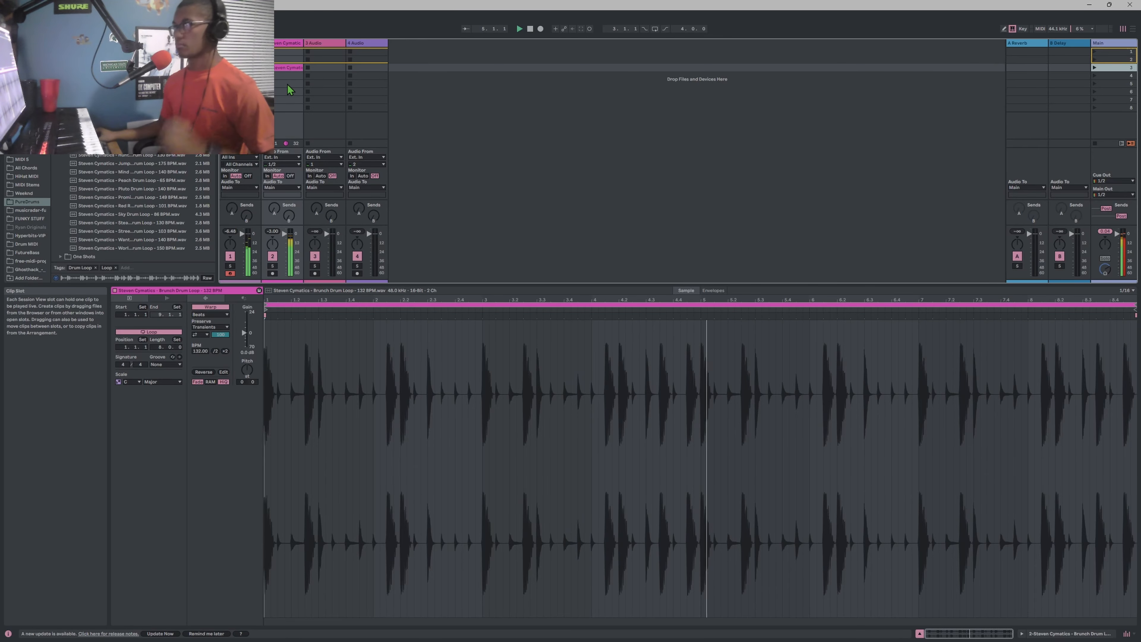
left_click(287, 67)
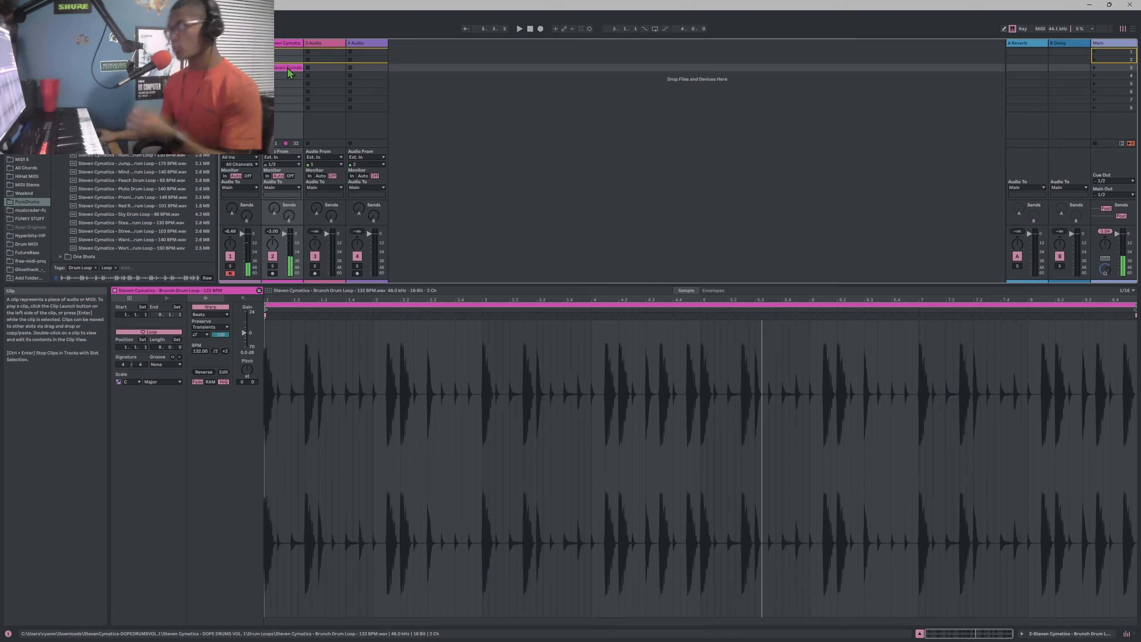
key("Delete")
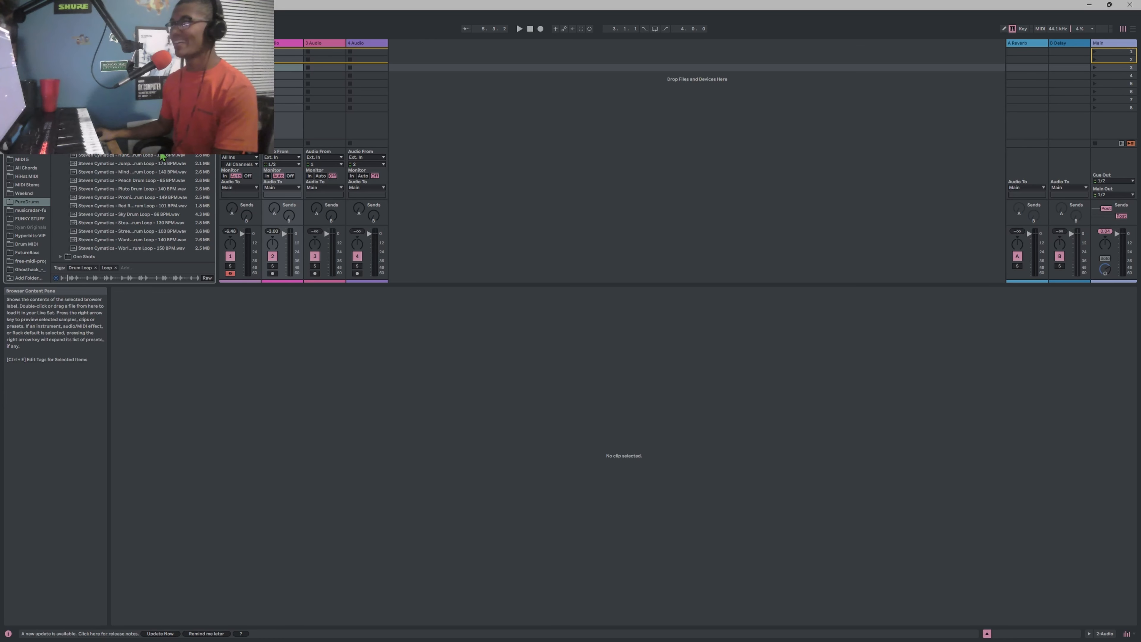
Preview several PureDrums loops, try the Pluto Drum Loop in the second track's third slot with the piano, and delete it
left_click(135, 173)
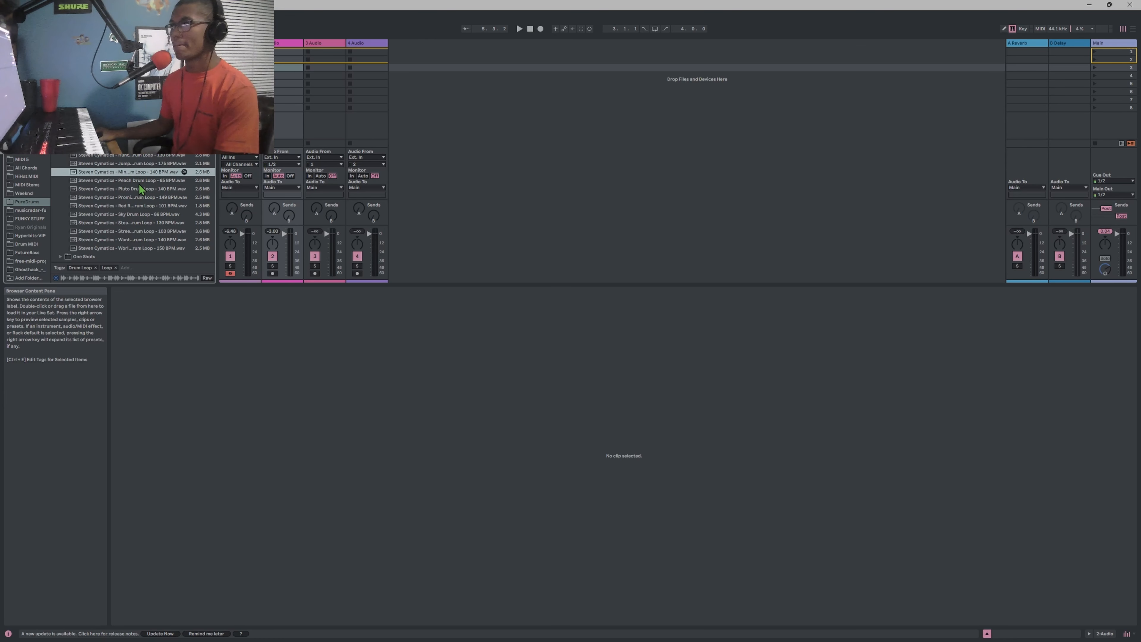
left_click(139, 184)
left_click(144, 188)
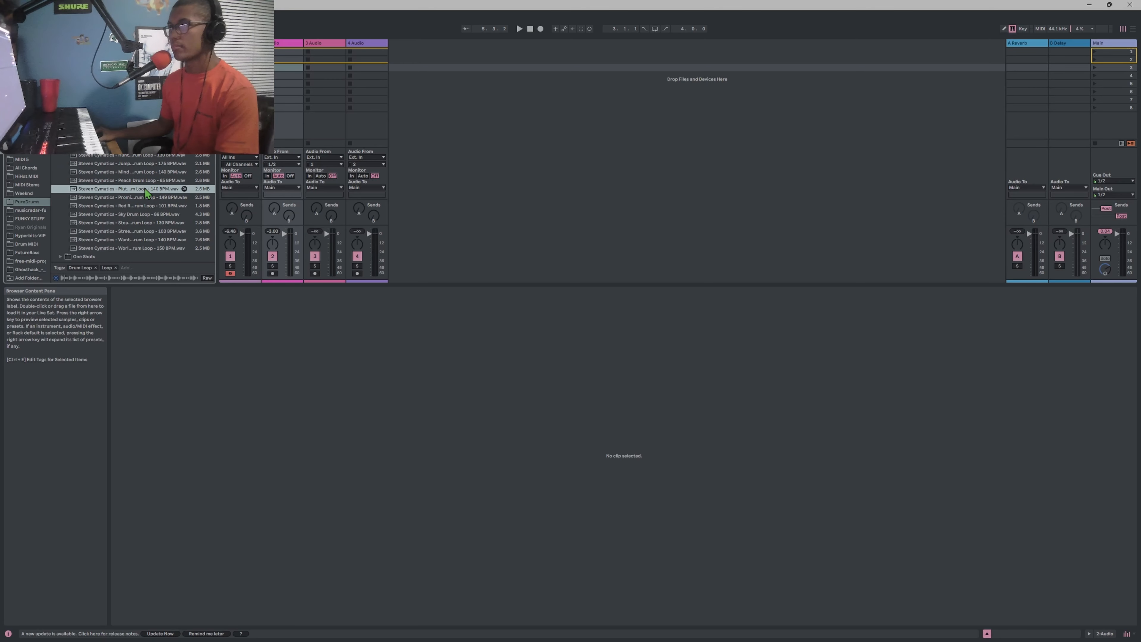
left_click_drag(281, 72, 283, 68)
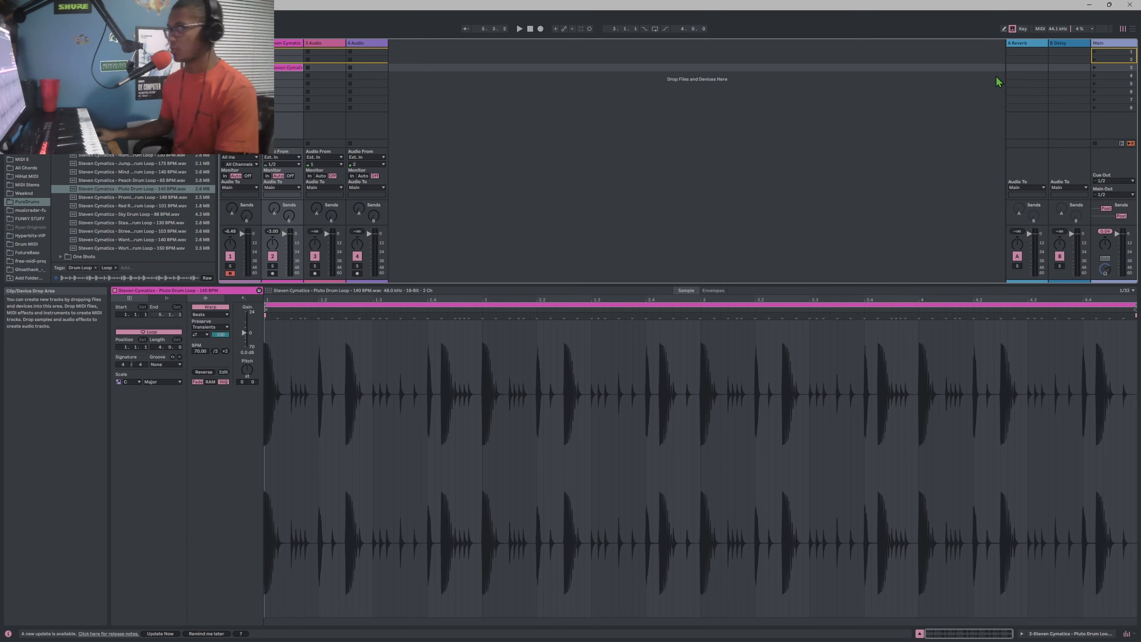
left_click(1095, 67)
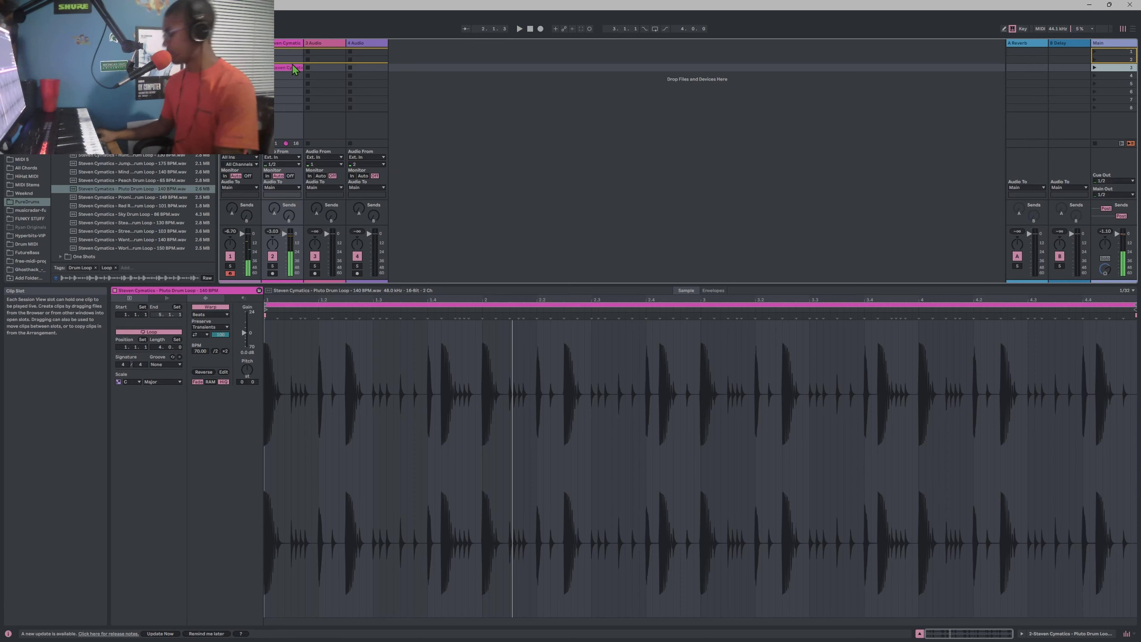
key("Delete")
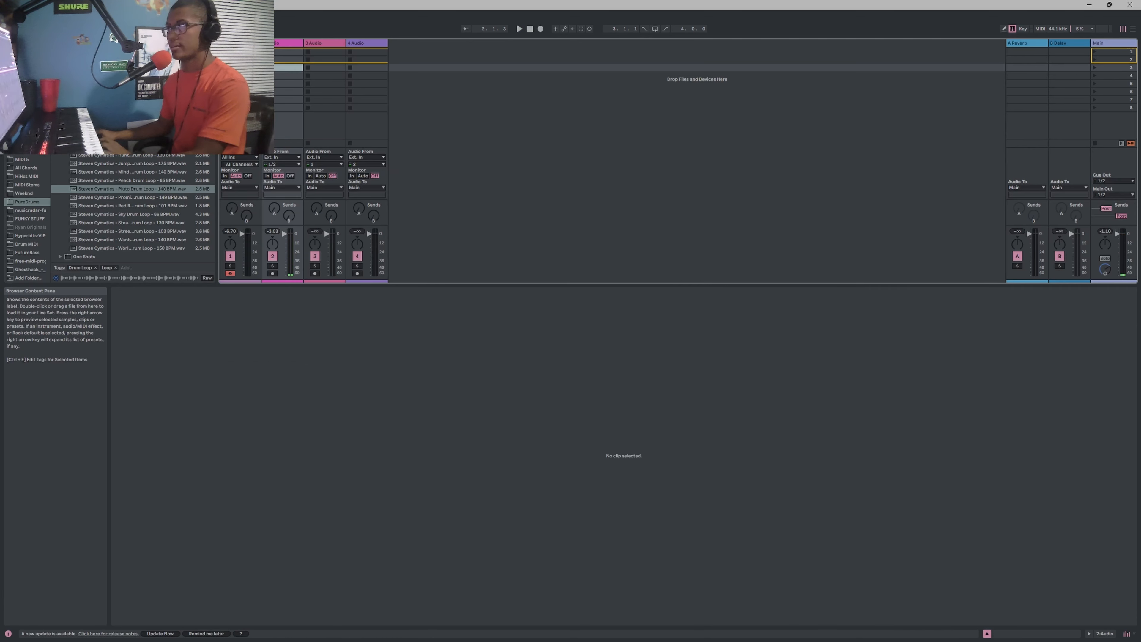
Load the Sky Drum Loop into the second track's third slot and play scene 3 to hear it with the piano
left_click(173, 212)
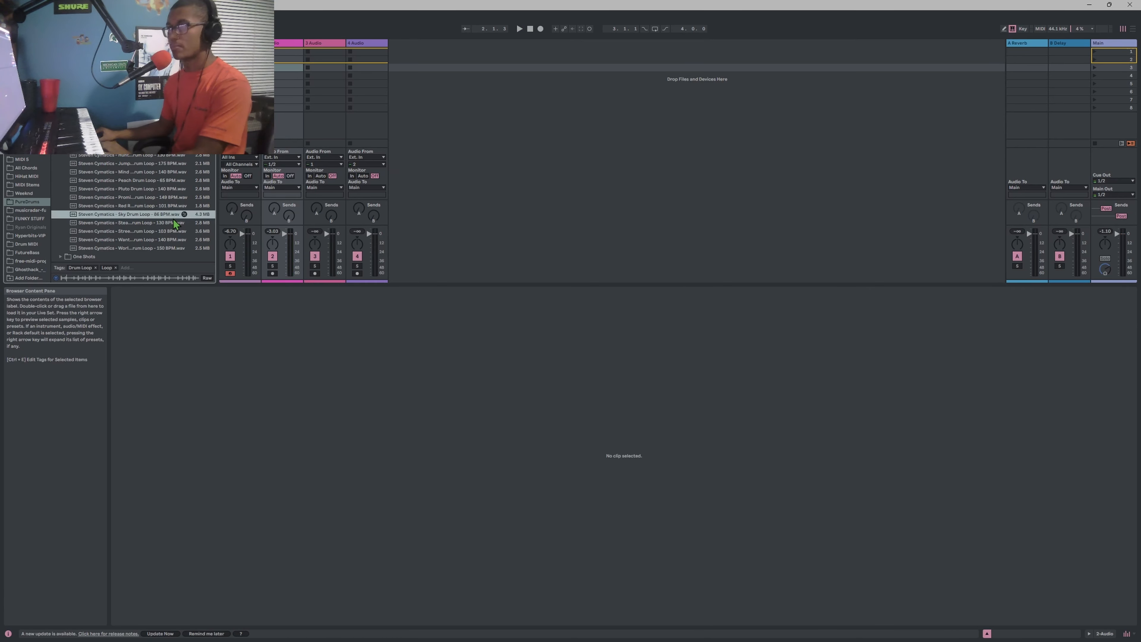
left_click_drag(279, 81, 281, 68)
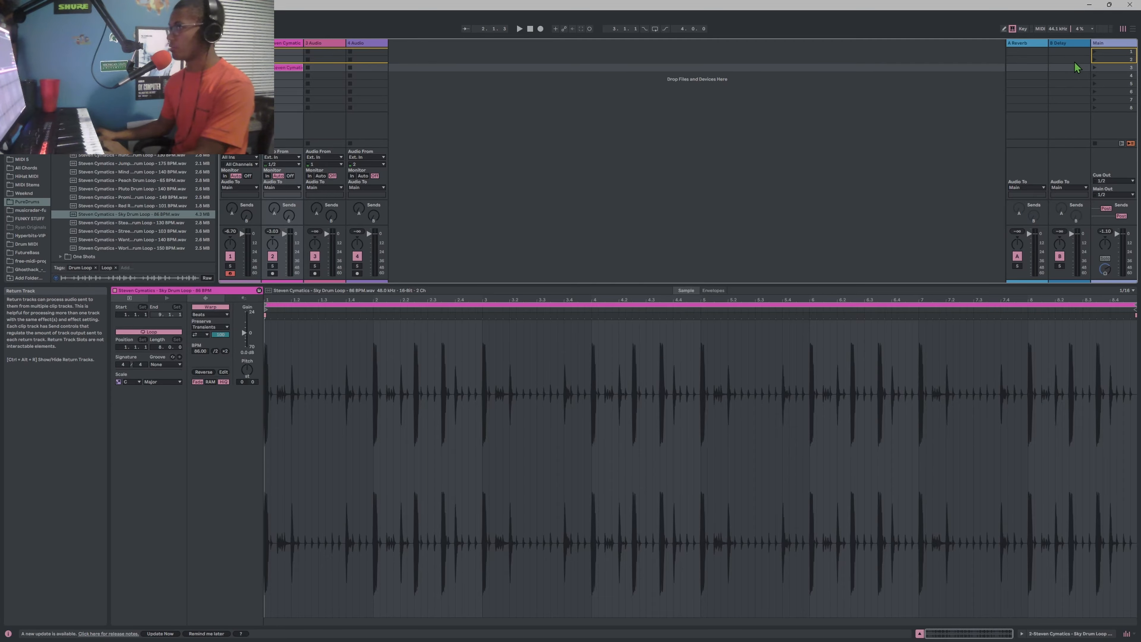
left_click(1095, 68)
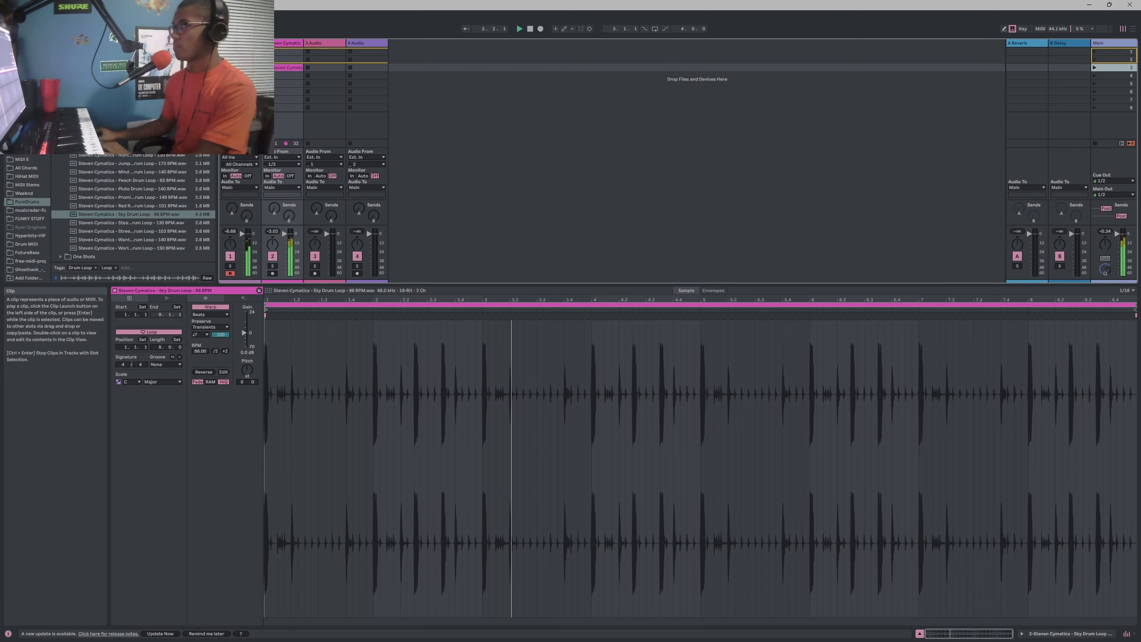
left_click(276, 71)
left_click(276, 68)
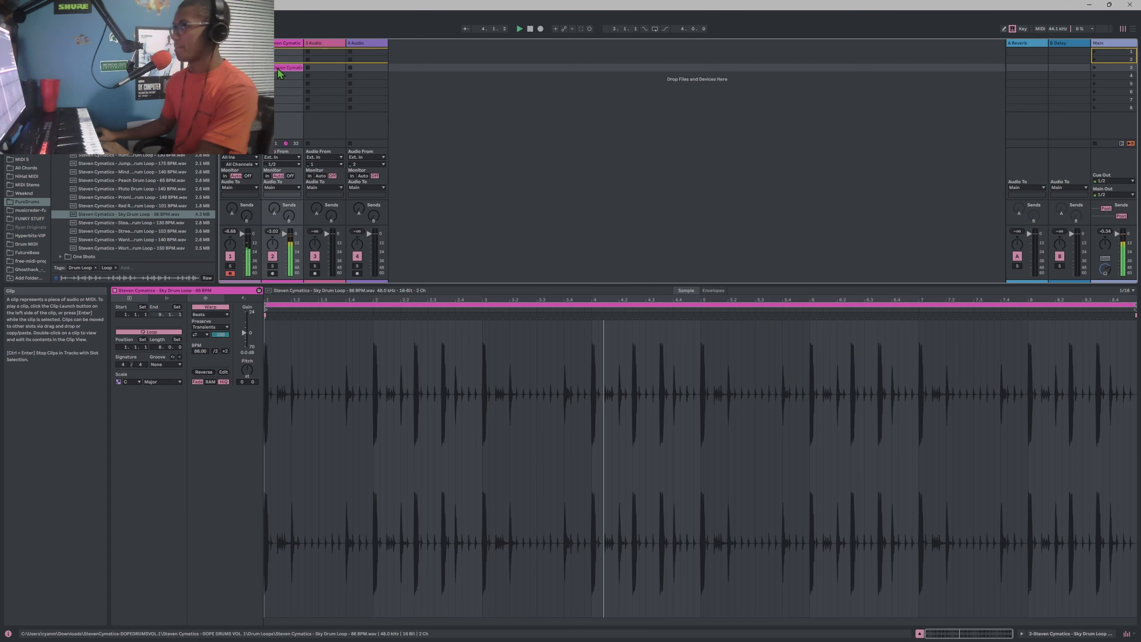
right_click(278, 70)
left_click(483, 81)
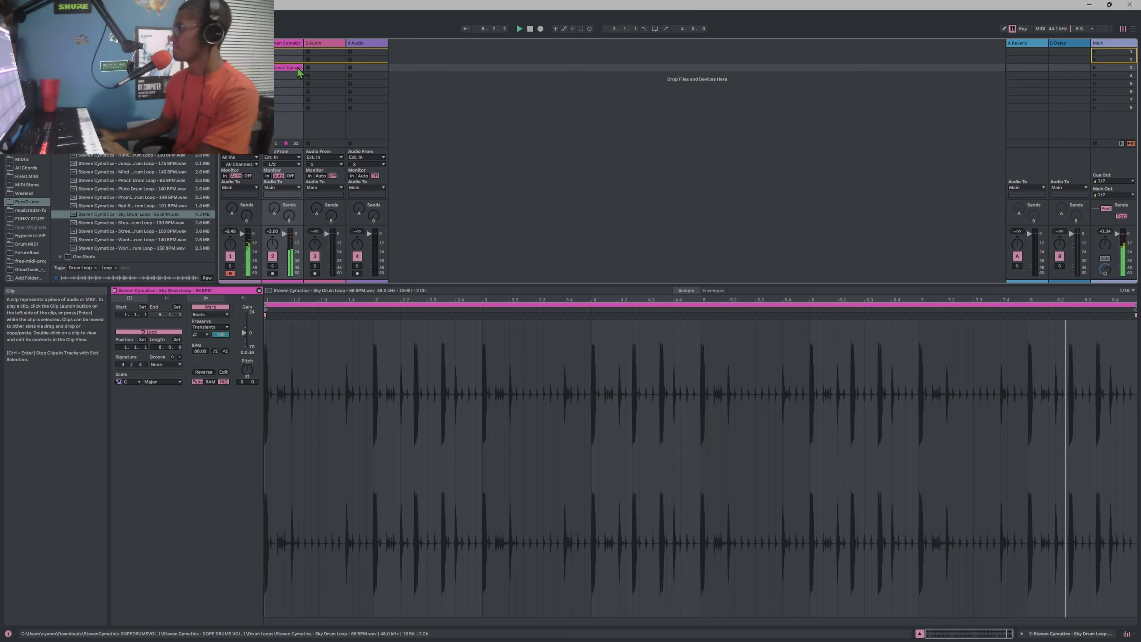
key("space")
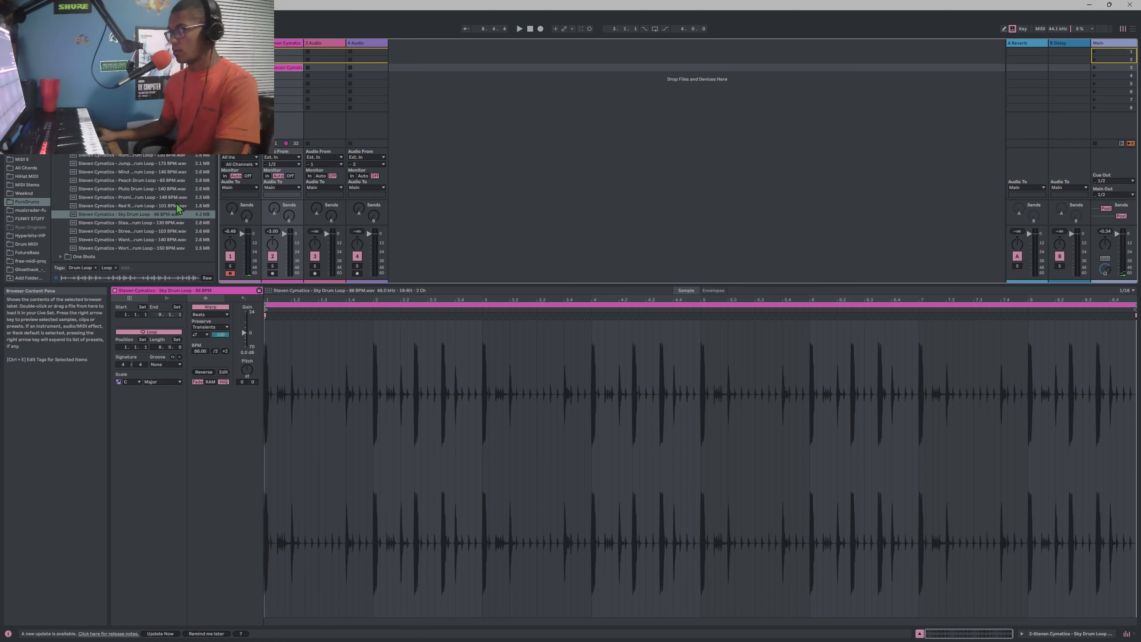
Try the Chemist Drum Loop in the third track's third slot alongside the Sky loop, and delete it
left_click(131, 130)
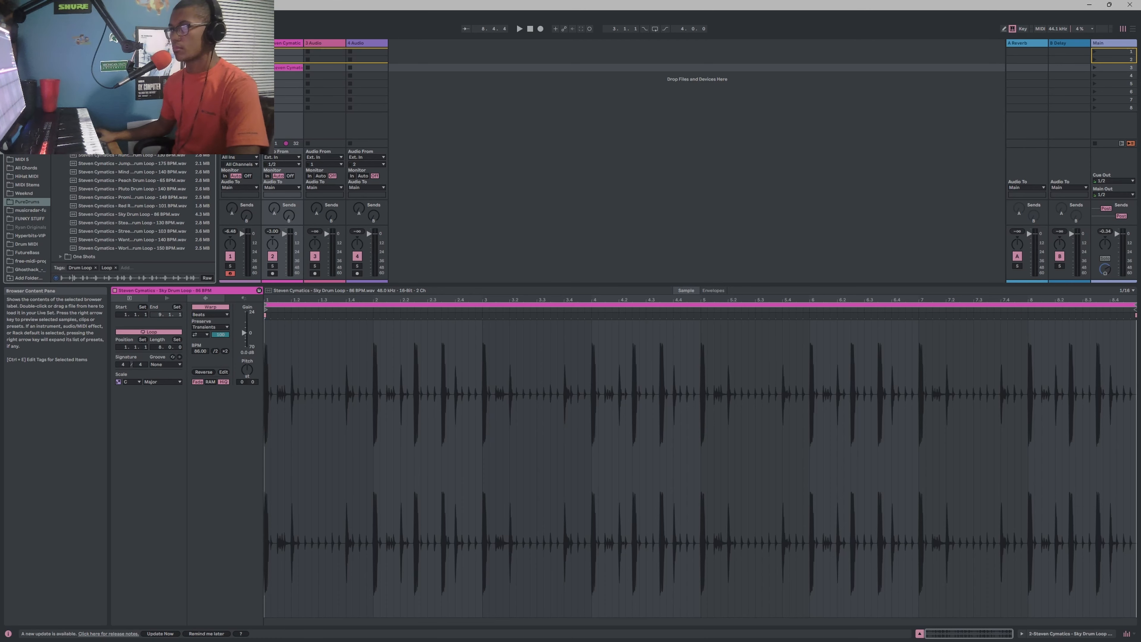
left_click_drag(349, 79, 325, 68)
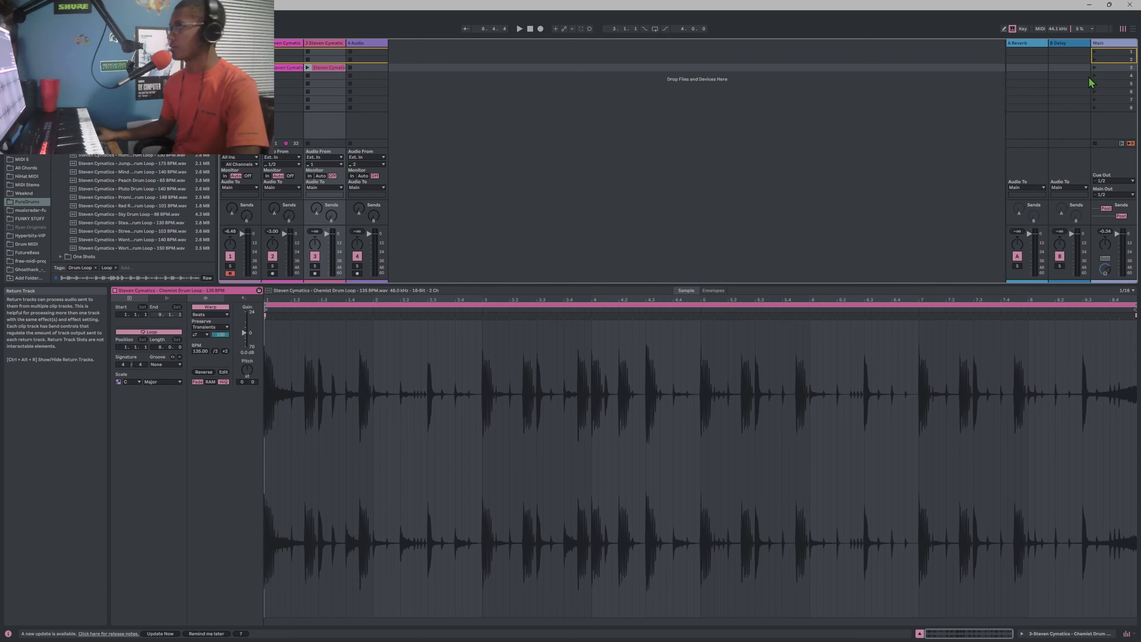
left_click(1095, 67)
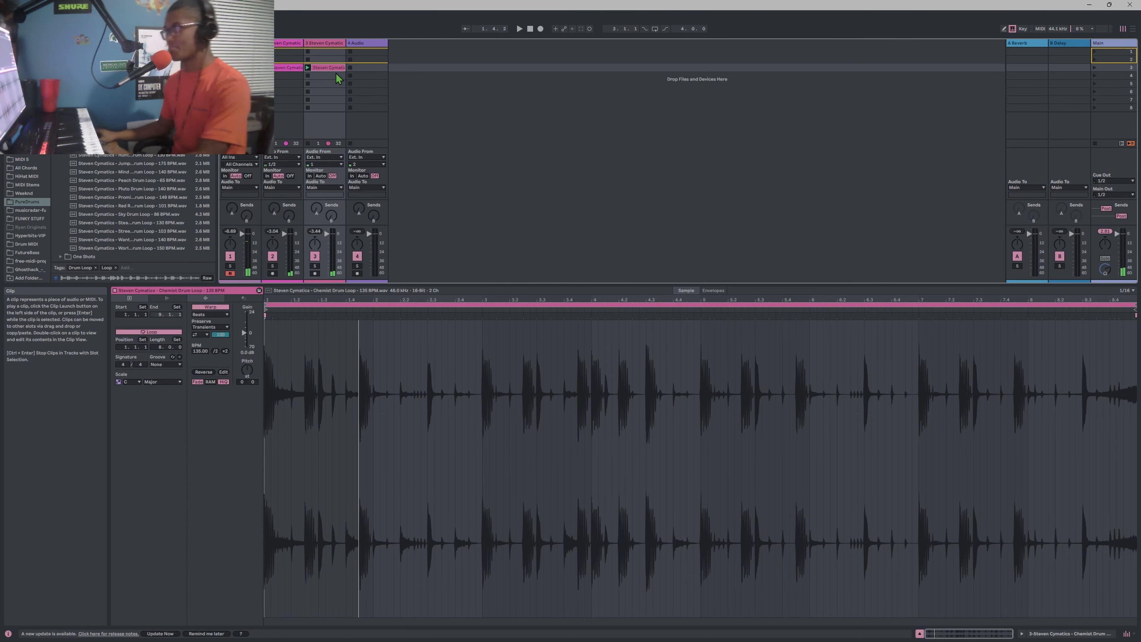
key("Delete")
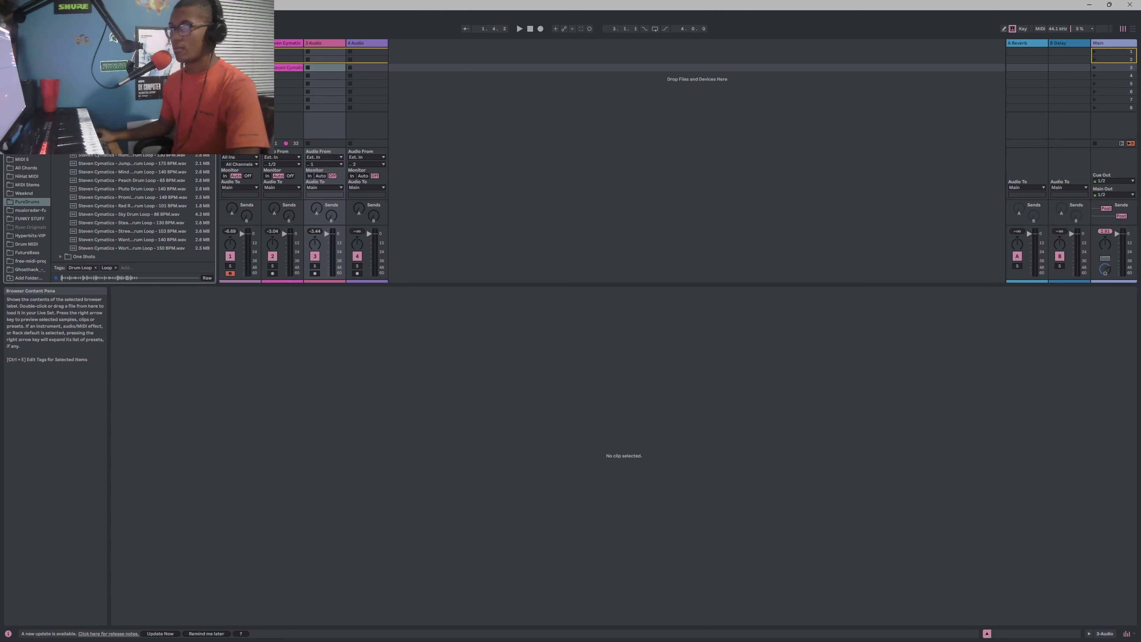
Load the Flavor Drum Loop into the third track's third slot, play scene 3, and move the Sky loop to its track's fifth slot
left_click_drag(353, 67, 326, 68)
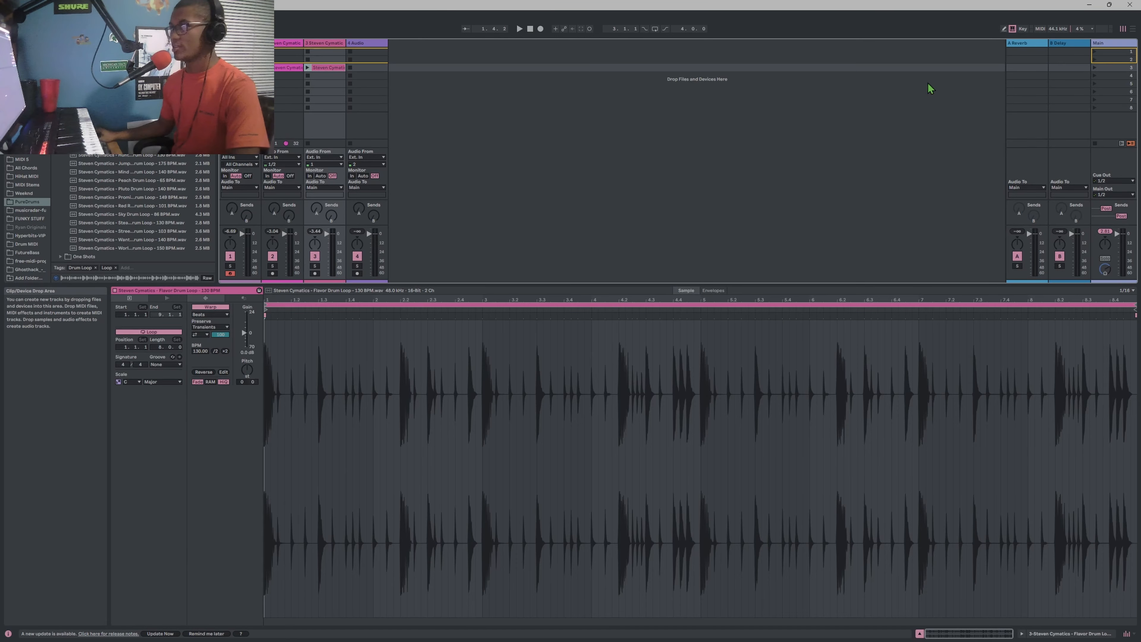
left_click(1095, 68)
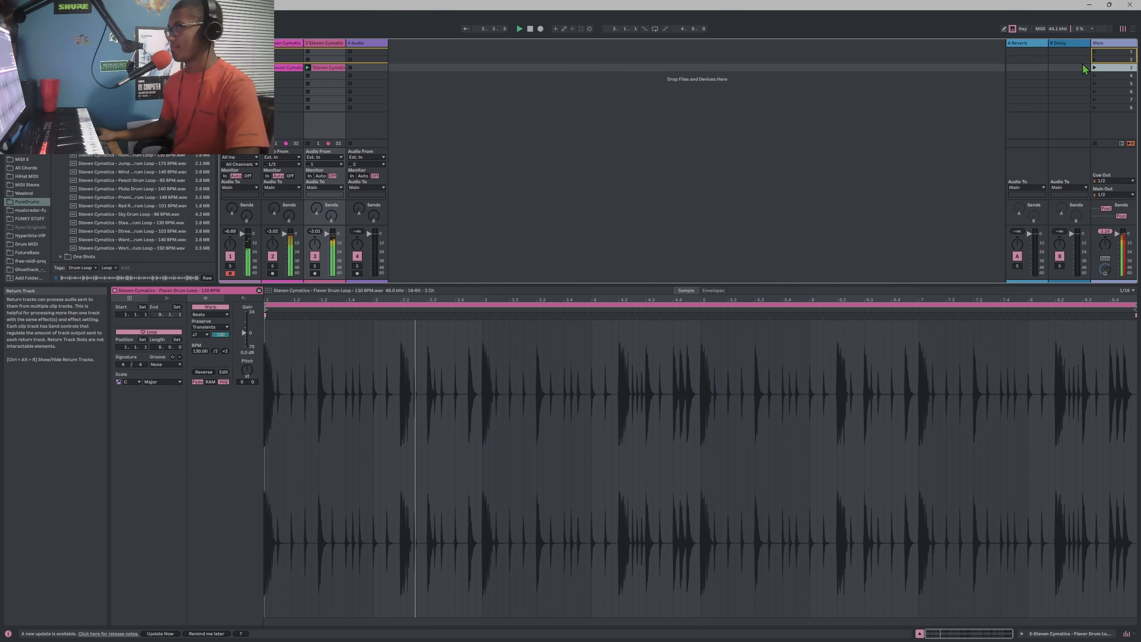
left_click_drag(281, 68, 283, 83)
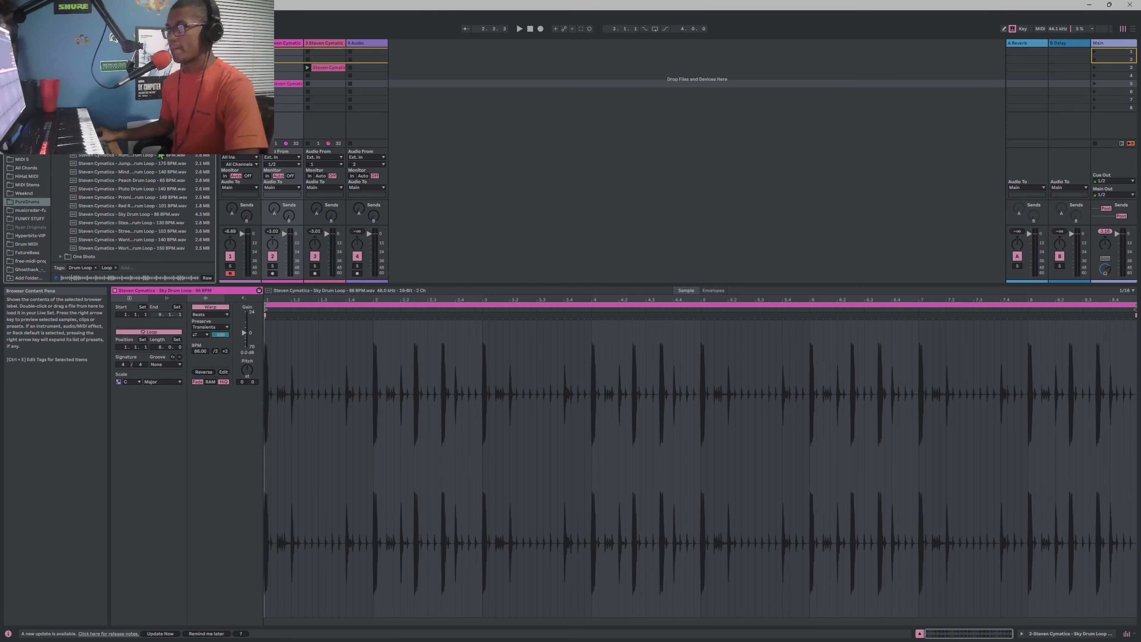
Try the Grand Slam Drum Loop in the second track's third slot with the Flavor loop, and delete it
left_click_drag(279, 66, 283, 67)
left_click(1094, 67)
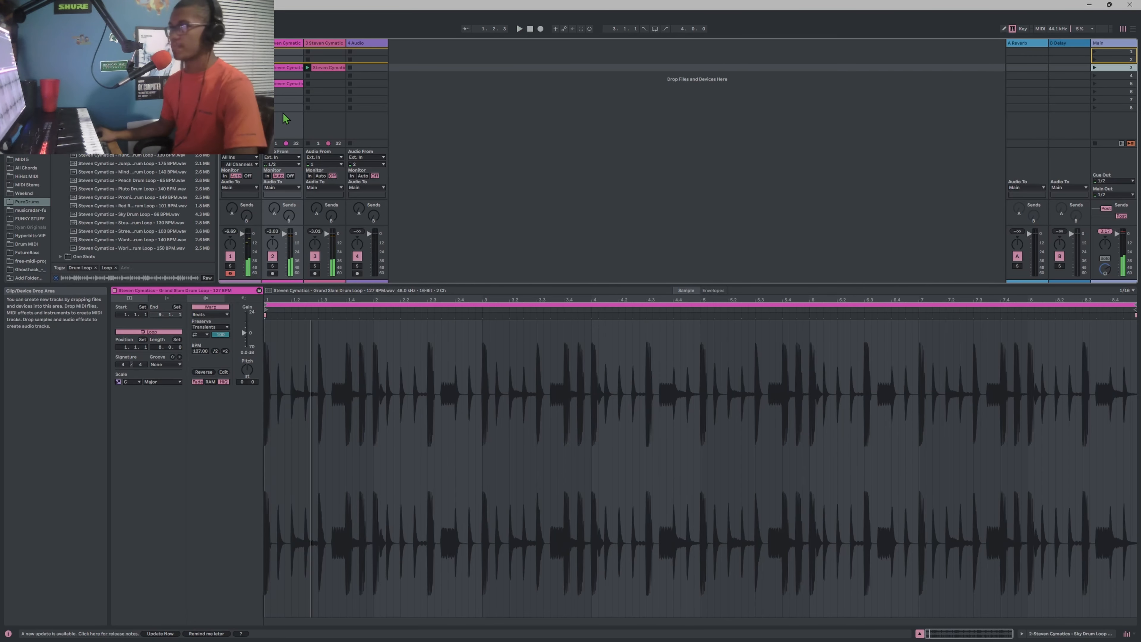
left_click(292, 69)
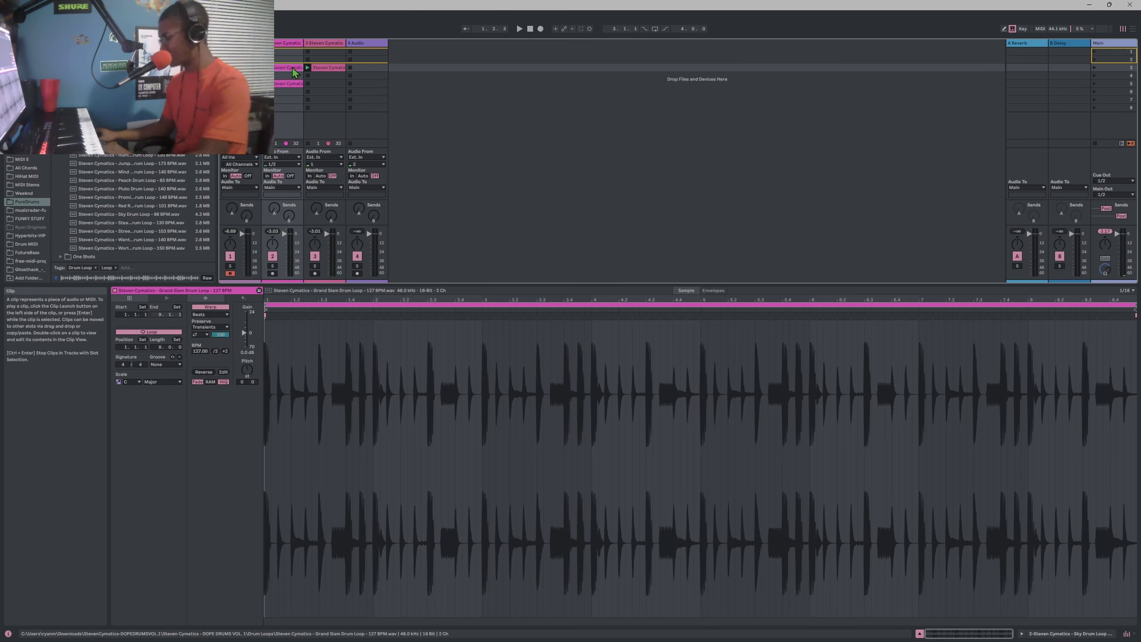
key("Delete")
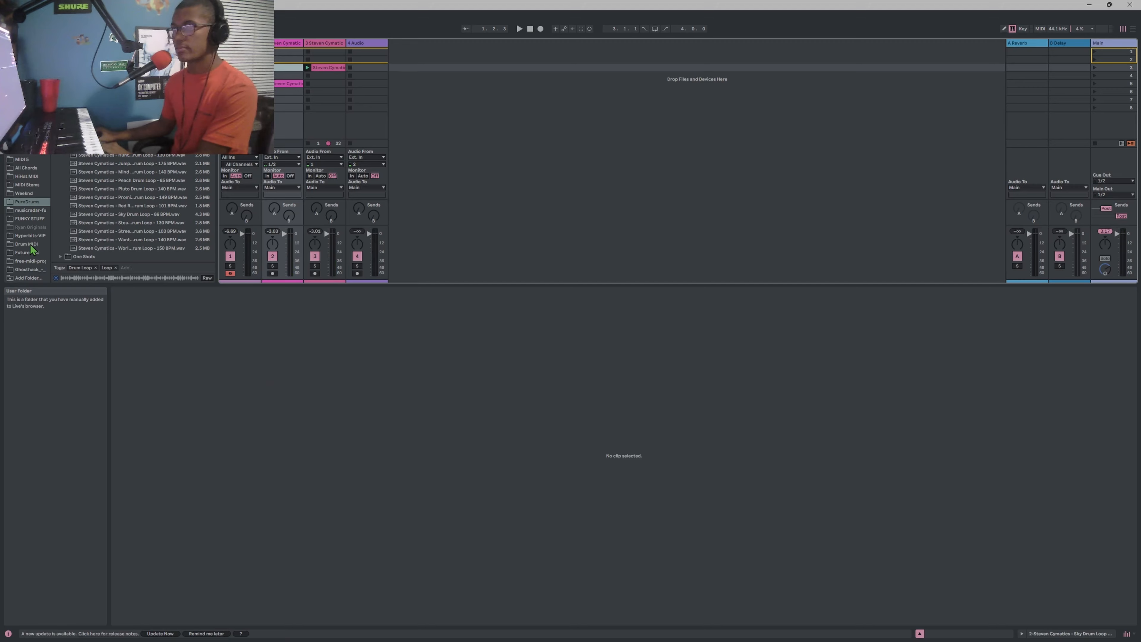
Load a Cymatics Blaze drum loop into the second track's third slot and audition scene 3 with the Flavor loop moved to its track's sixth slot
left_click(30, 219)
scroll(32, 216, "up", 3)
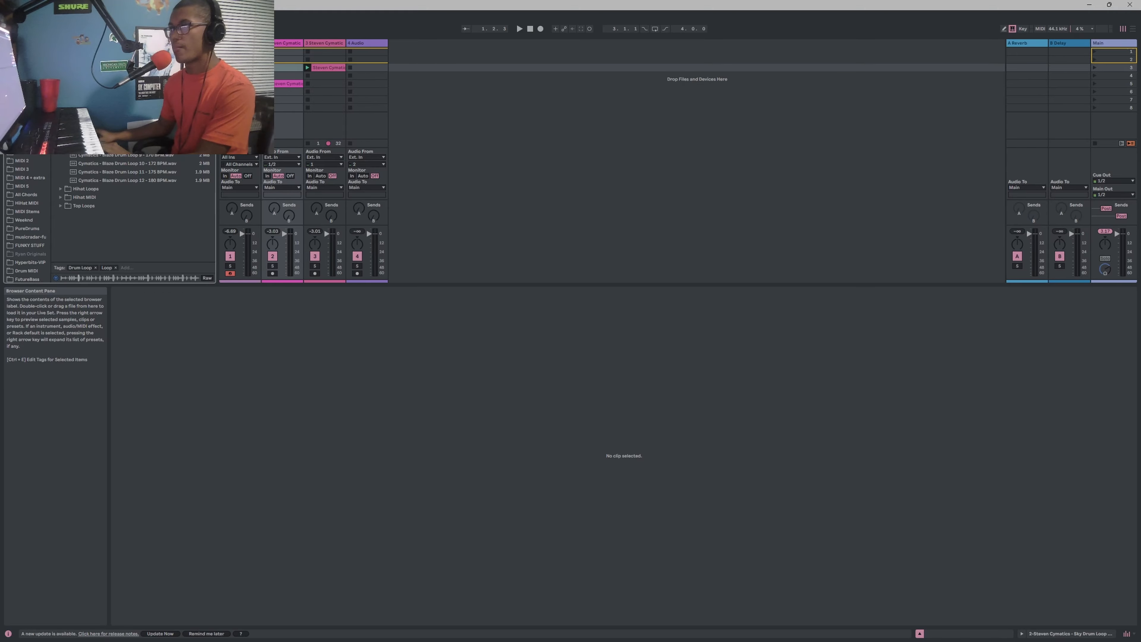
right_click(160, 96)
left_click(158, 95)
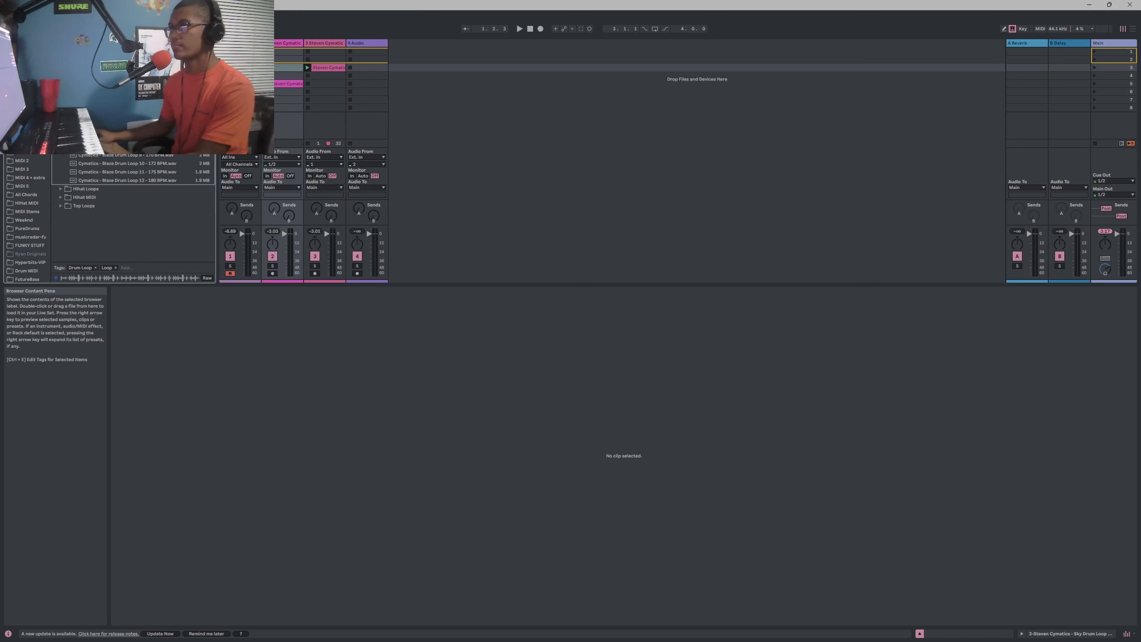
left_click_drag(158, 96, 332, 92)
left_click(1095, 68)
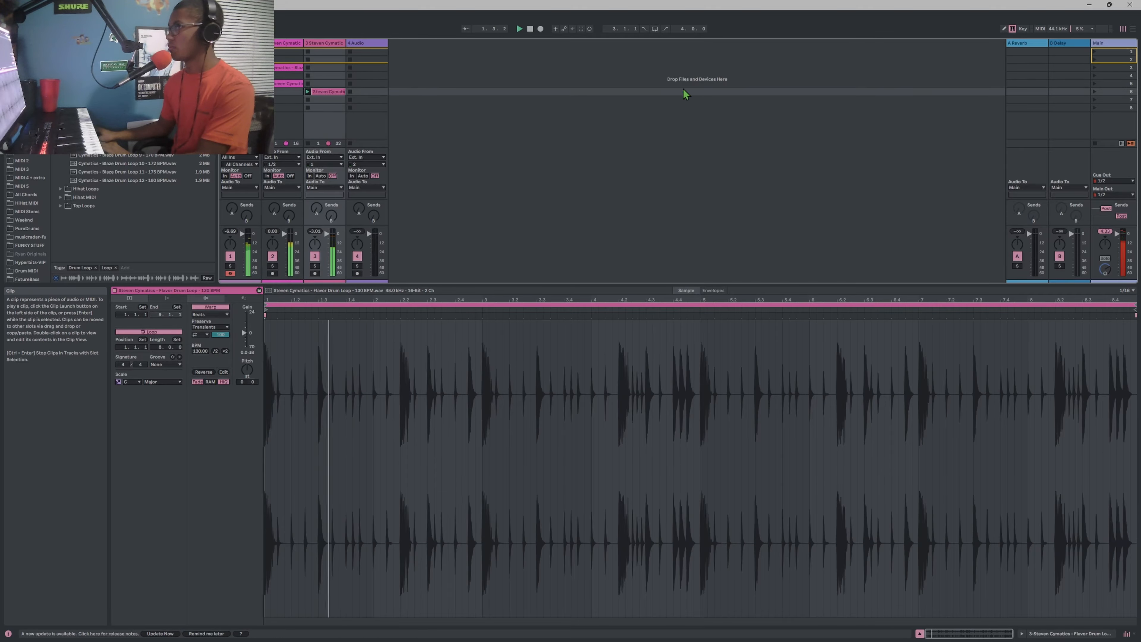
left_click(1096, 68)
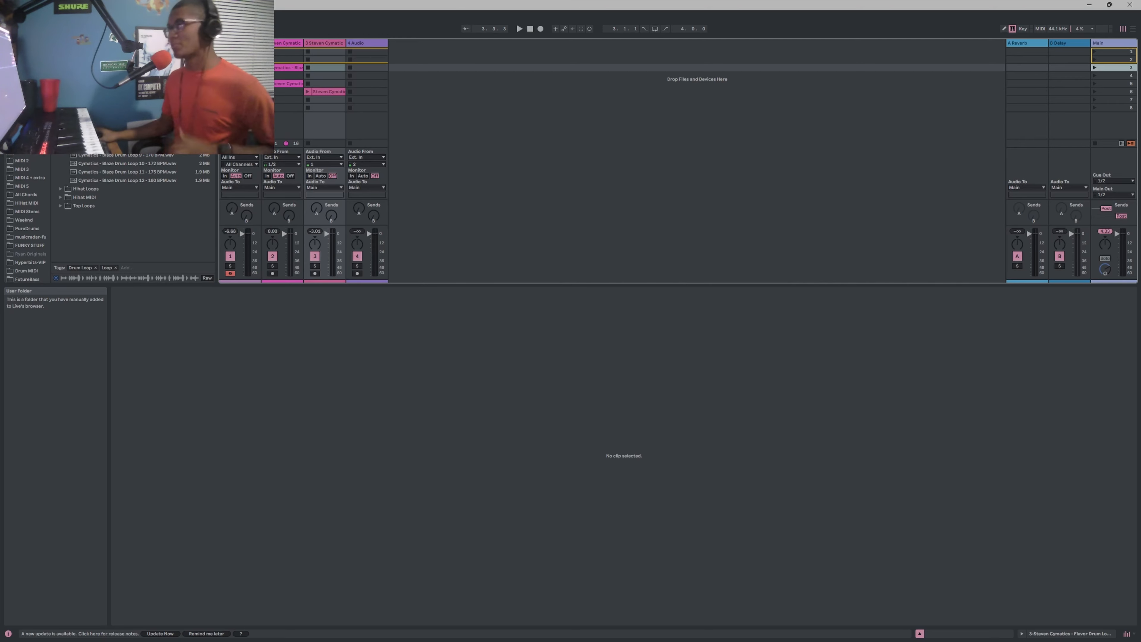
Load the Cymatics Bang Full Drum Loop at 121 BPM into the second track's third slot and play scene 3
left_click(56, 70)
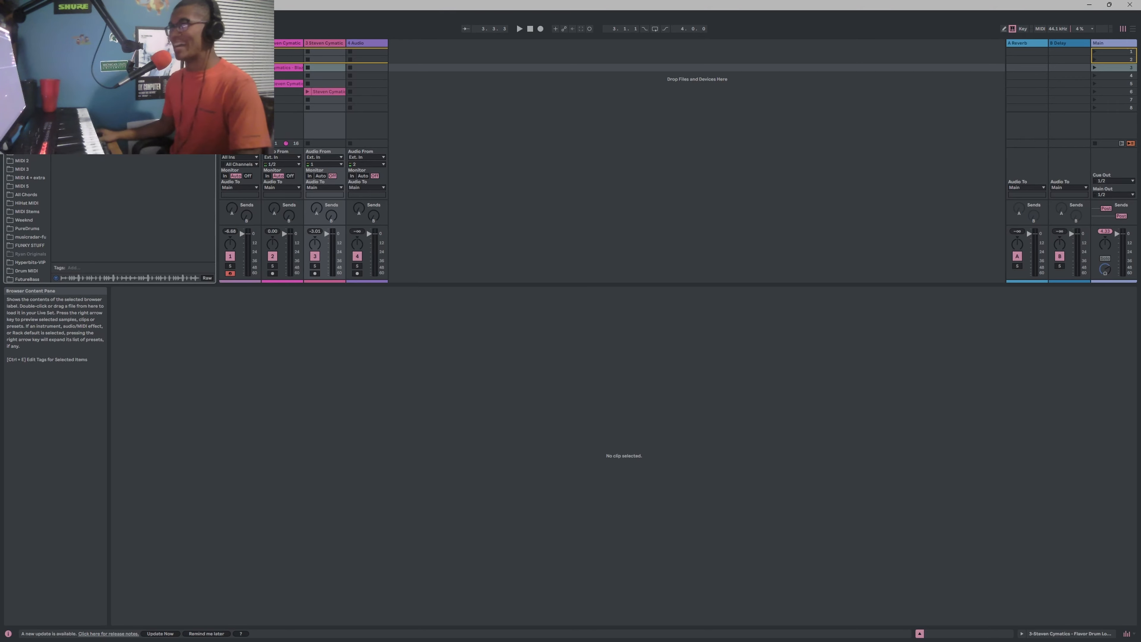
left_click(61, 87)
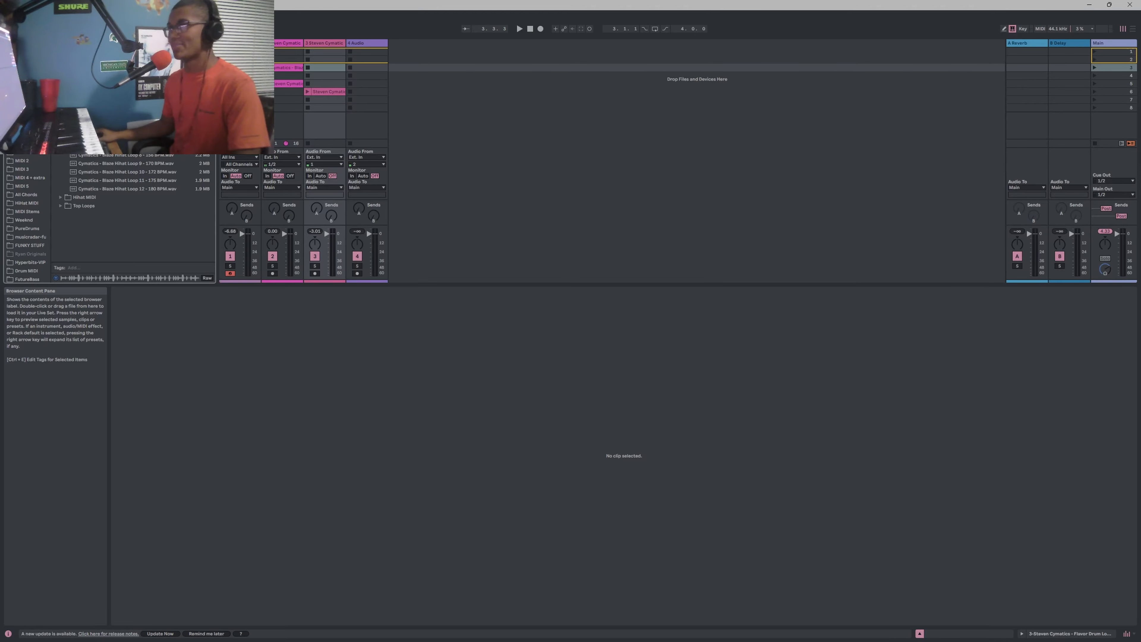
left_click(60, 86)
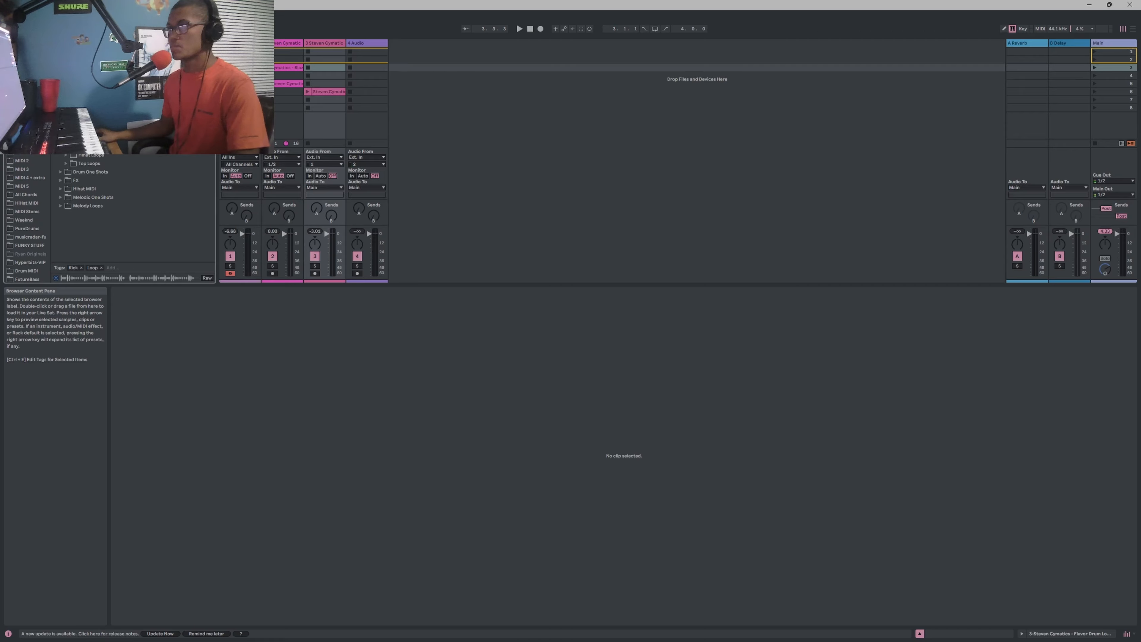
left_click_drag(274, 84, 274, 69)
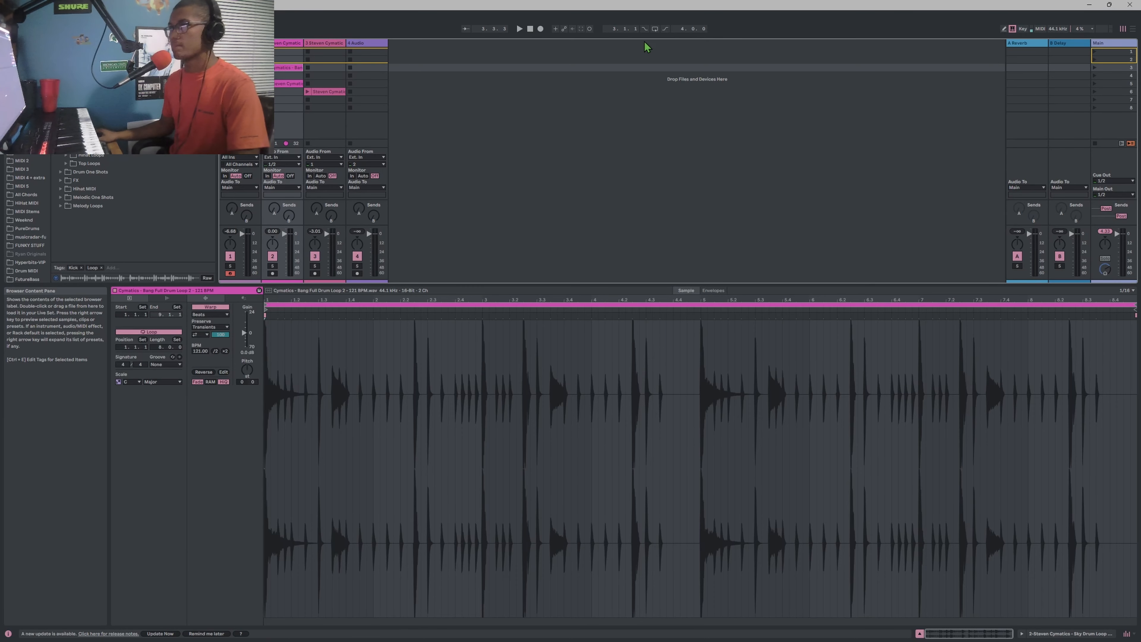
left_click(1095, 68)
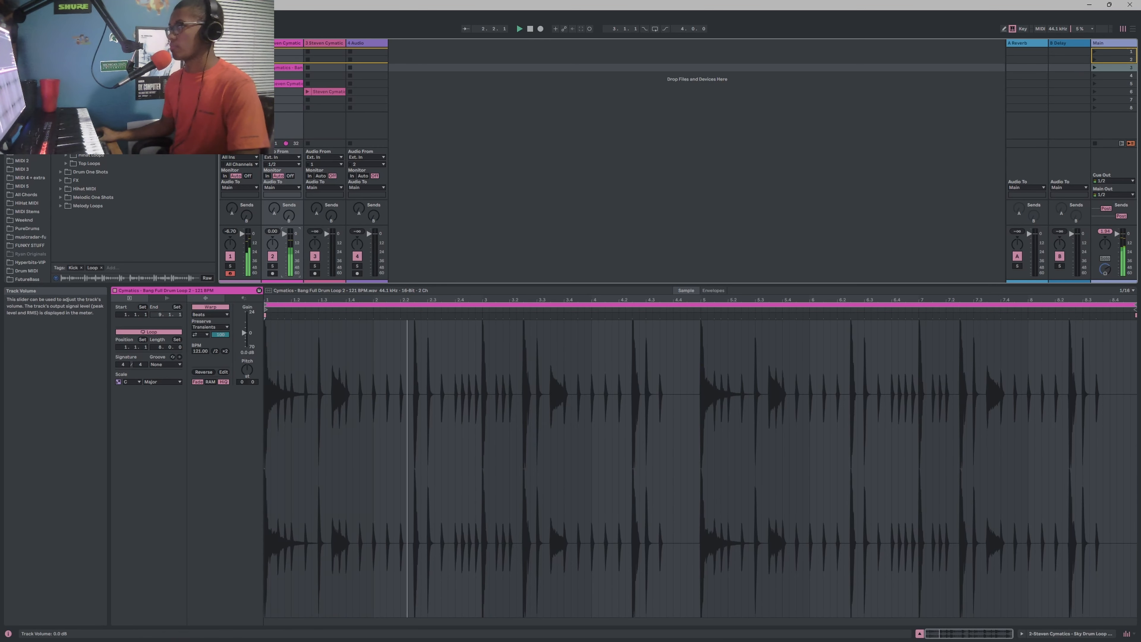
Add EQ Eight to the second track, lower its lowest band by about 4 dB, and solo the track
double_click(294, 43)
left_click(25, 121)
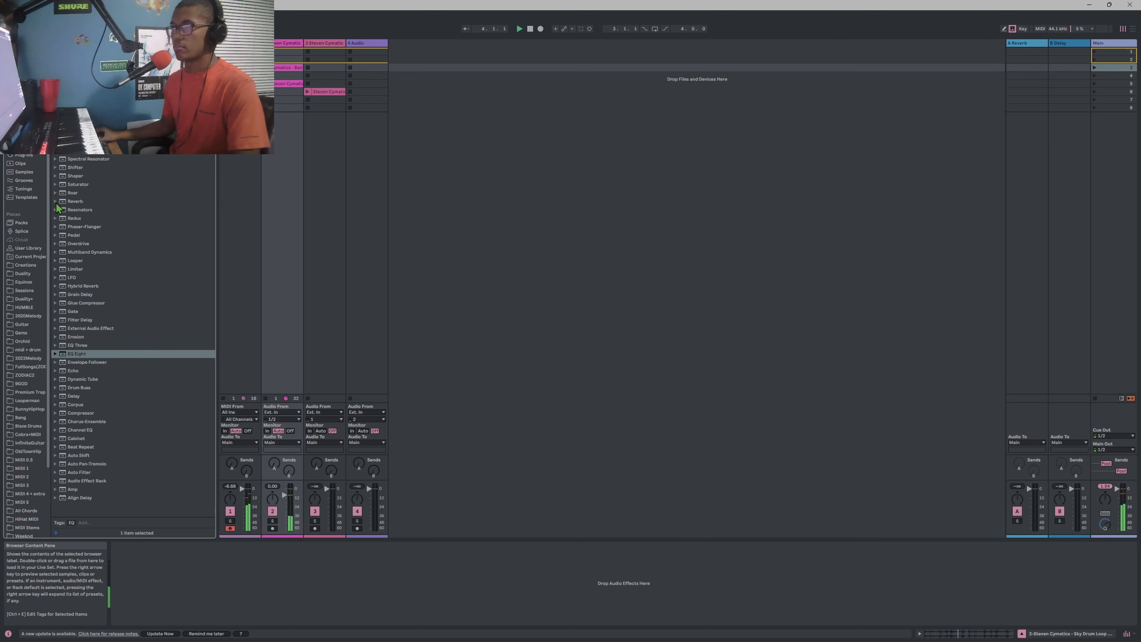
double_click(115, 355)
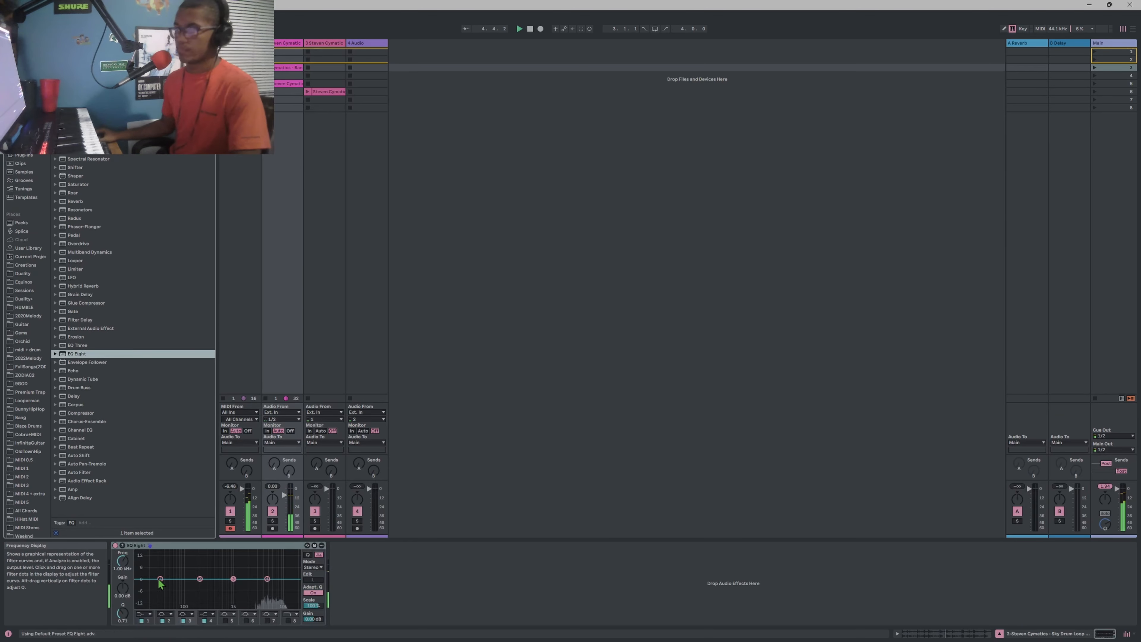
left_click_drag(161, 579, 161, 587)
left_click(272, 522)
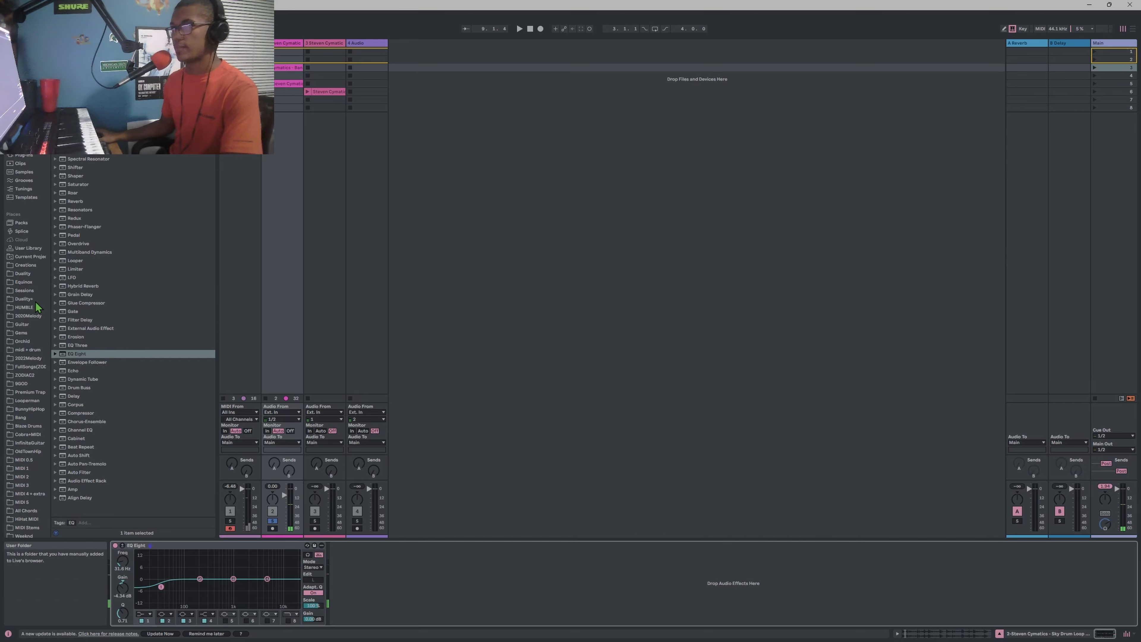
Load a Cymatics drum loop from the Bang folder into the third track's third slot and audition scene 3
scroll(37, 378, "down", 3)
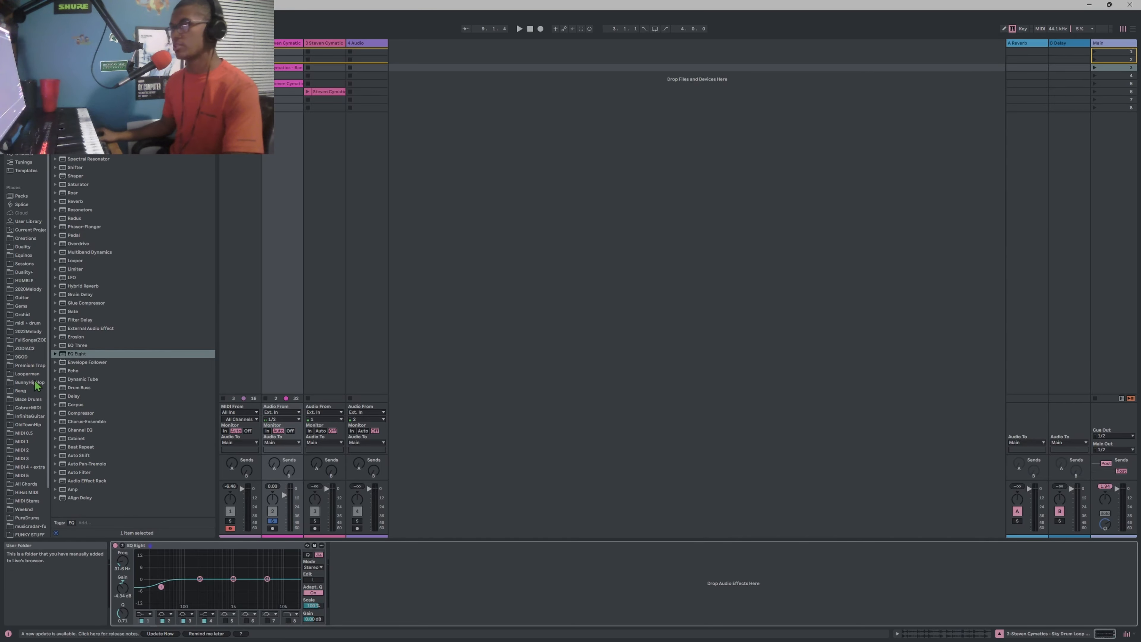
left_click(24, 128)
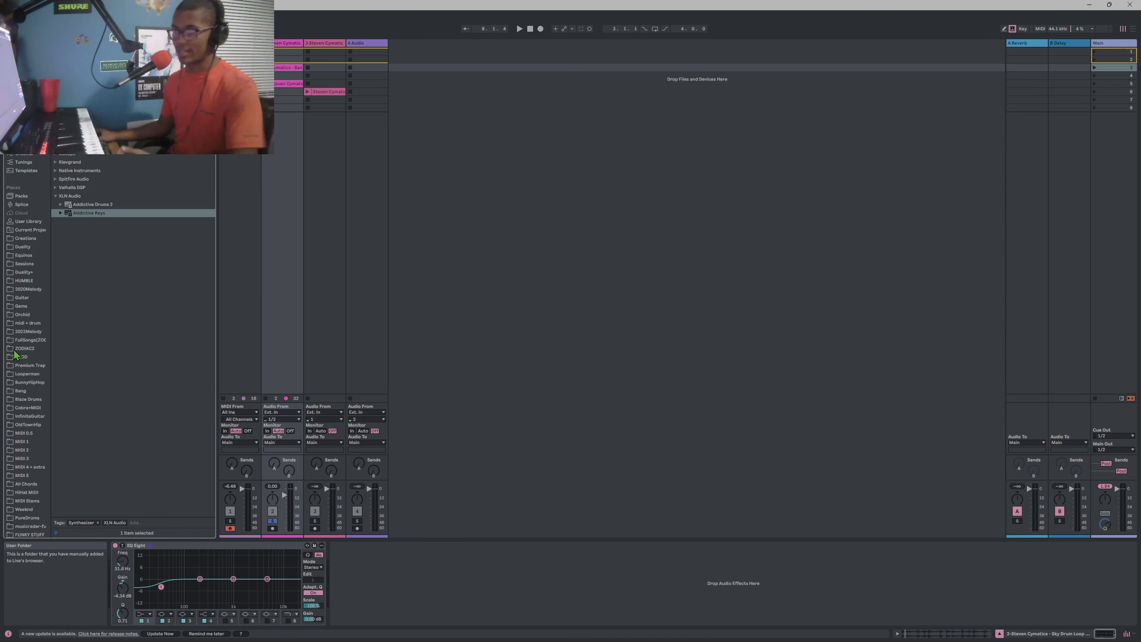
scroll(43, 501, "down", 2)
left_click(37, 483)
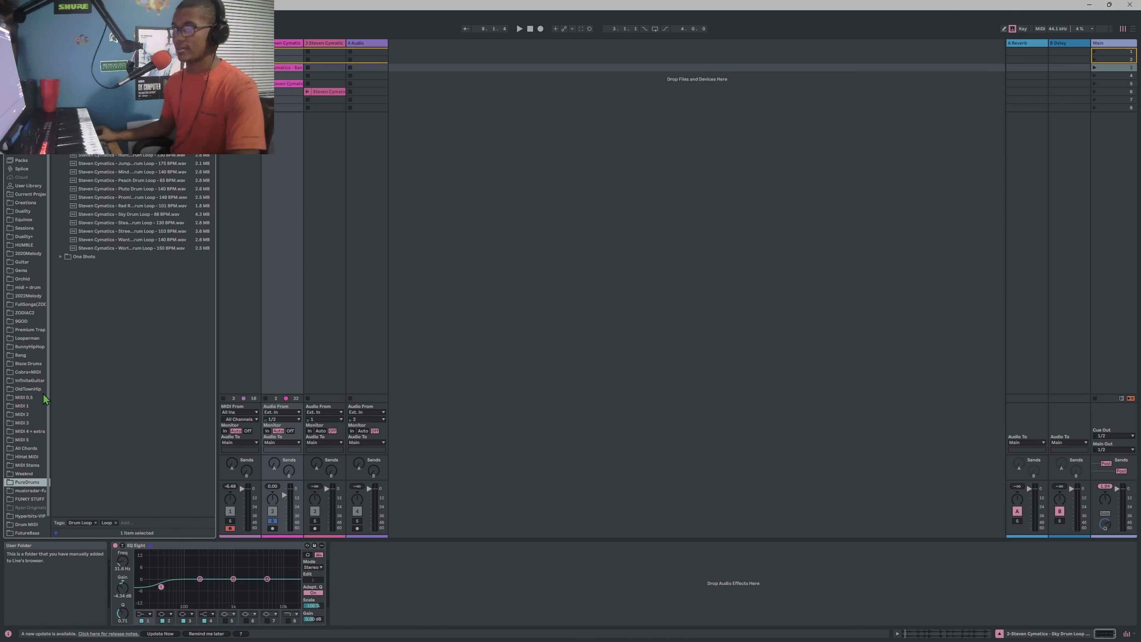
left_click(129, 231)
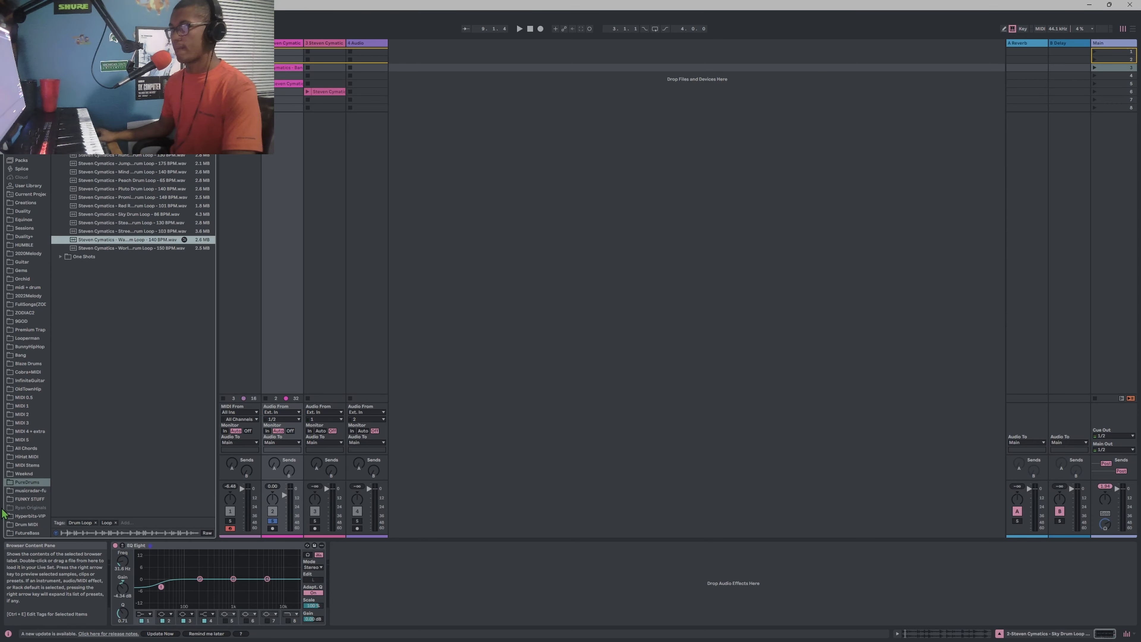
left_click(19, 466)
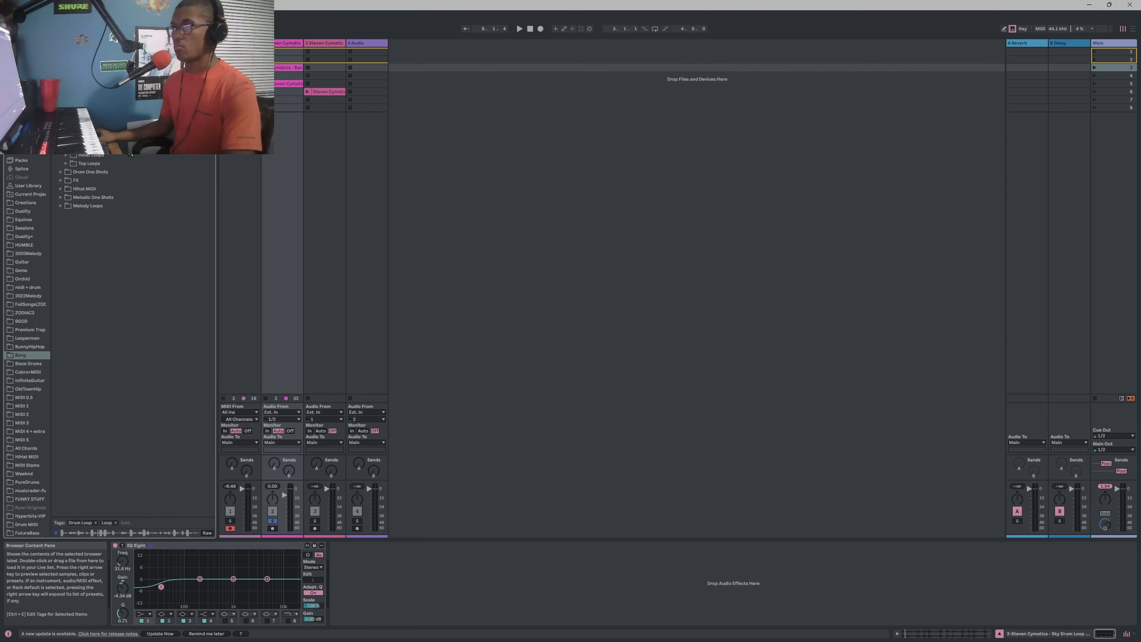
left_click_drag(292, 99, 324, 68)
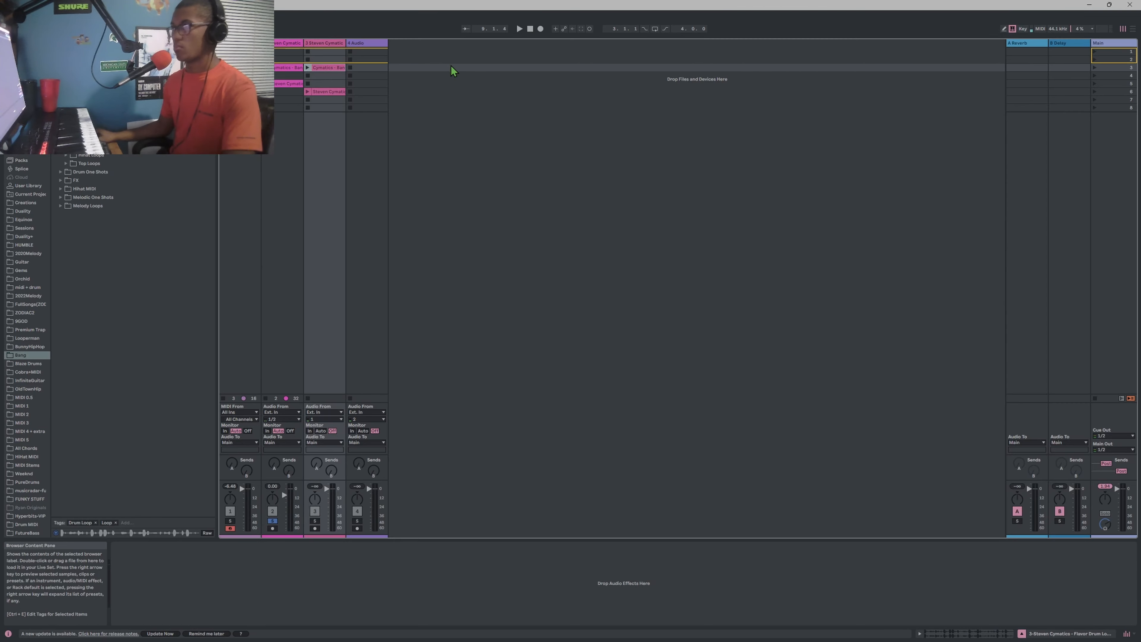
left_click(1094, 67)
left_click(316, 521)
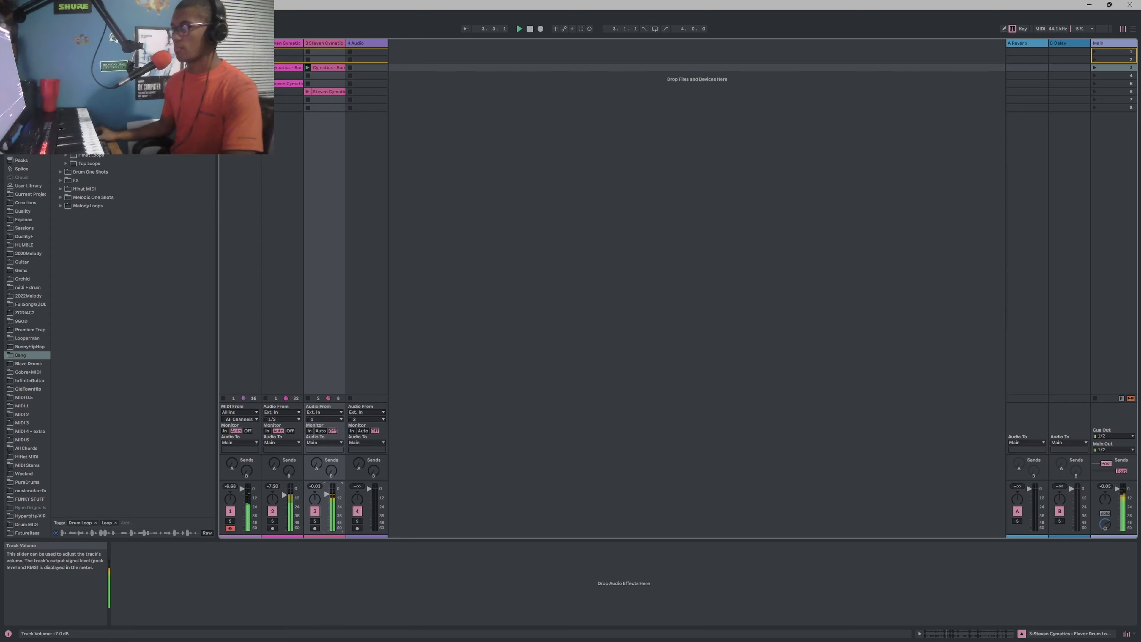
Deepen the second track's low EQ band to -15 dB at about 107 Hz while auditioning the track in solo
left_click(295, 506)
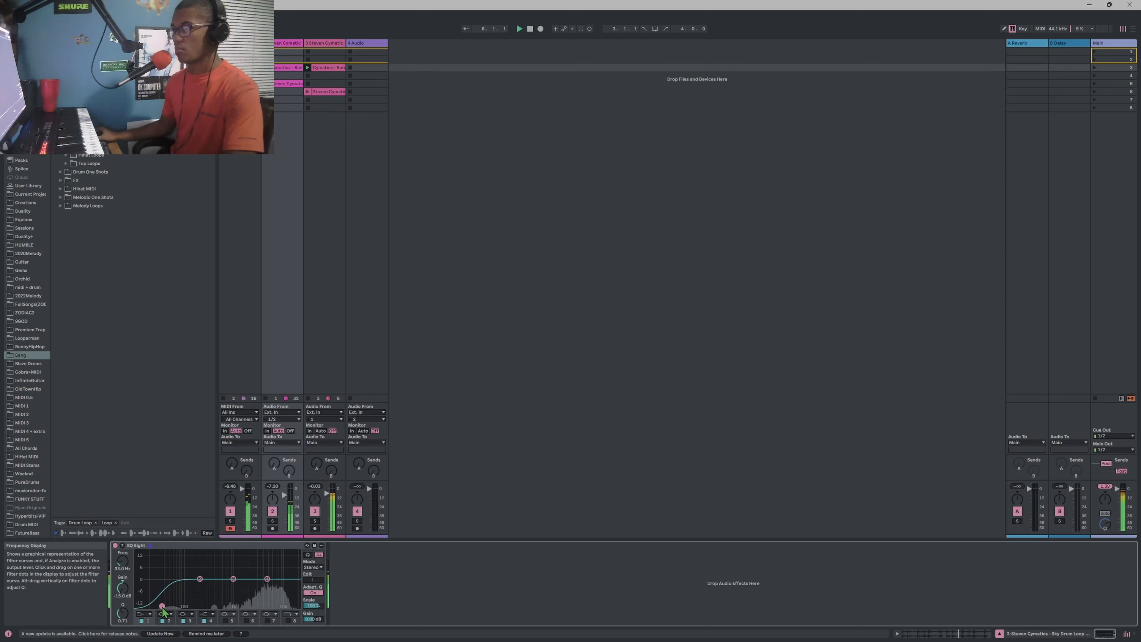
left_click(272, 522)
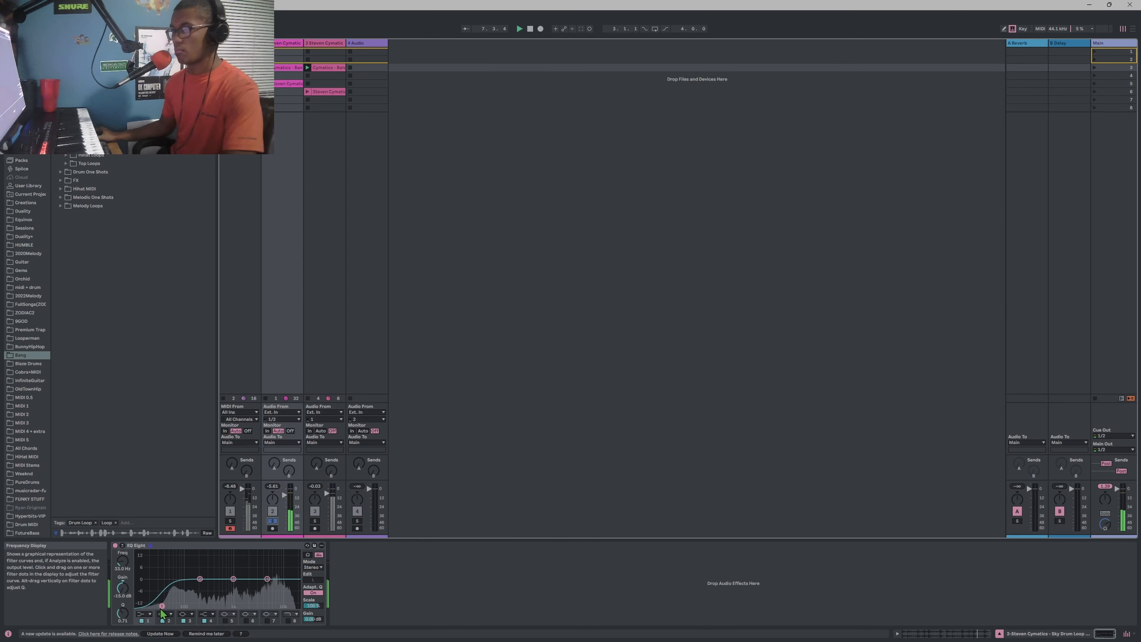
left_click_drag(162, 612, 172, 611)
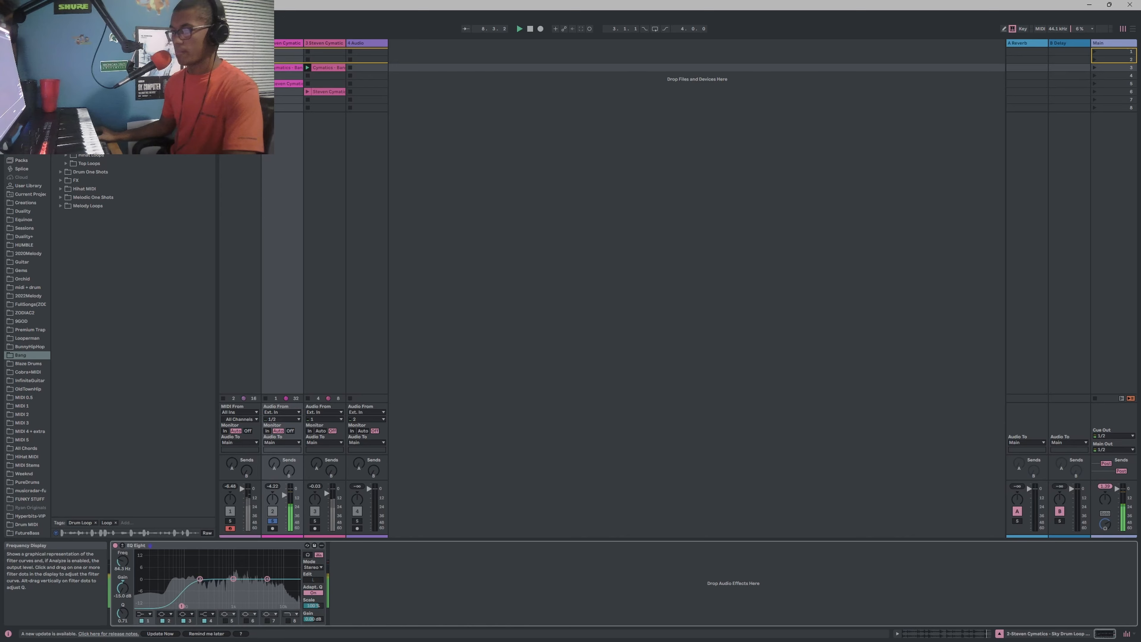
left_click(272, 521)
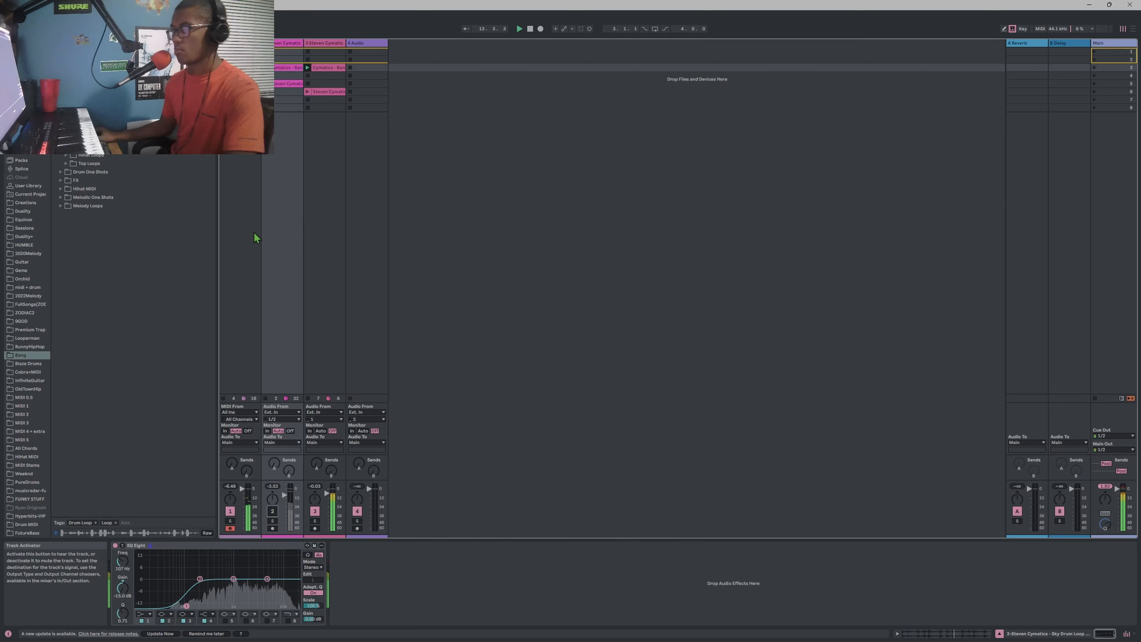
Move the third track's Bang loop to the second track's third slot, play scene 3, and ease the low EQ cut to about -7 dB
left_click_drag(331, 72, 295, 72)
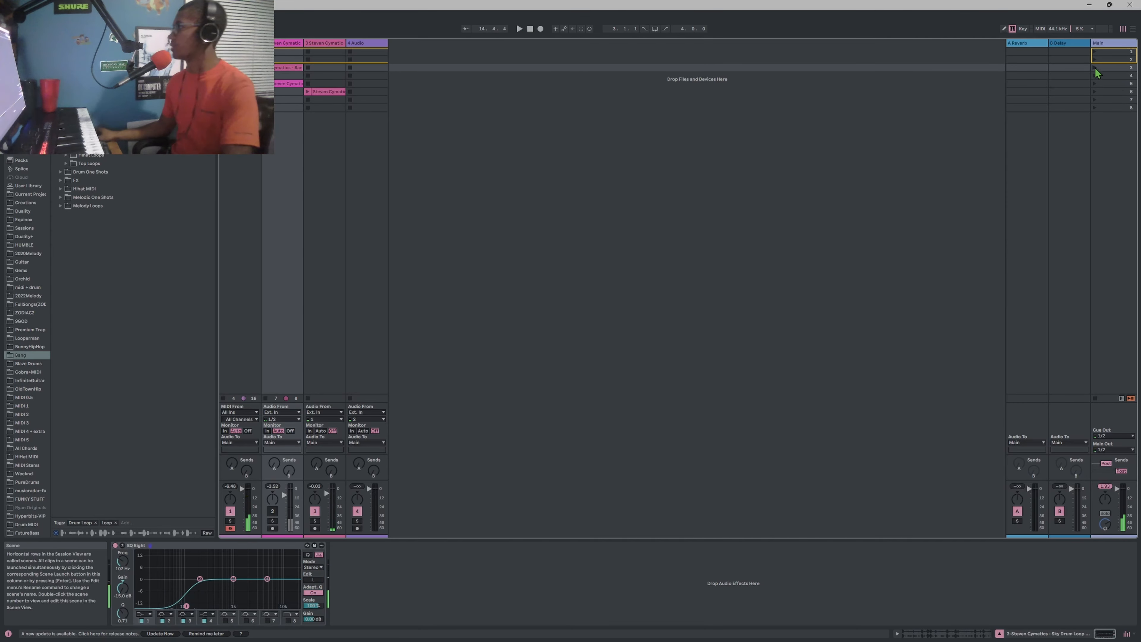
left_click(1096, 68)
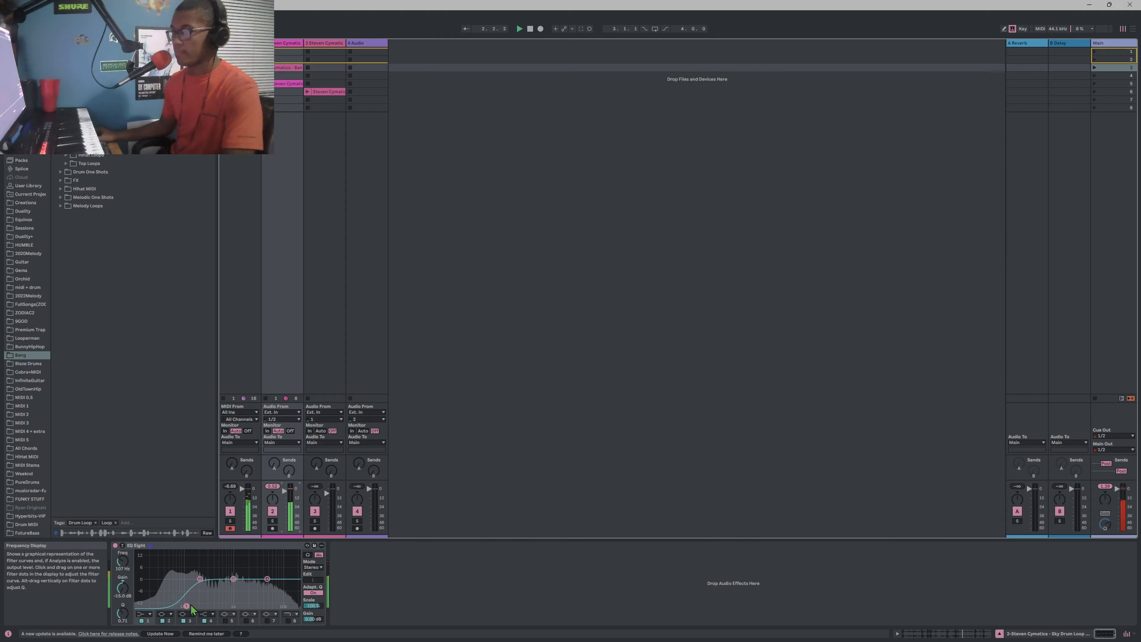
left_click_drag(186, 606, 174, 599)
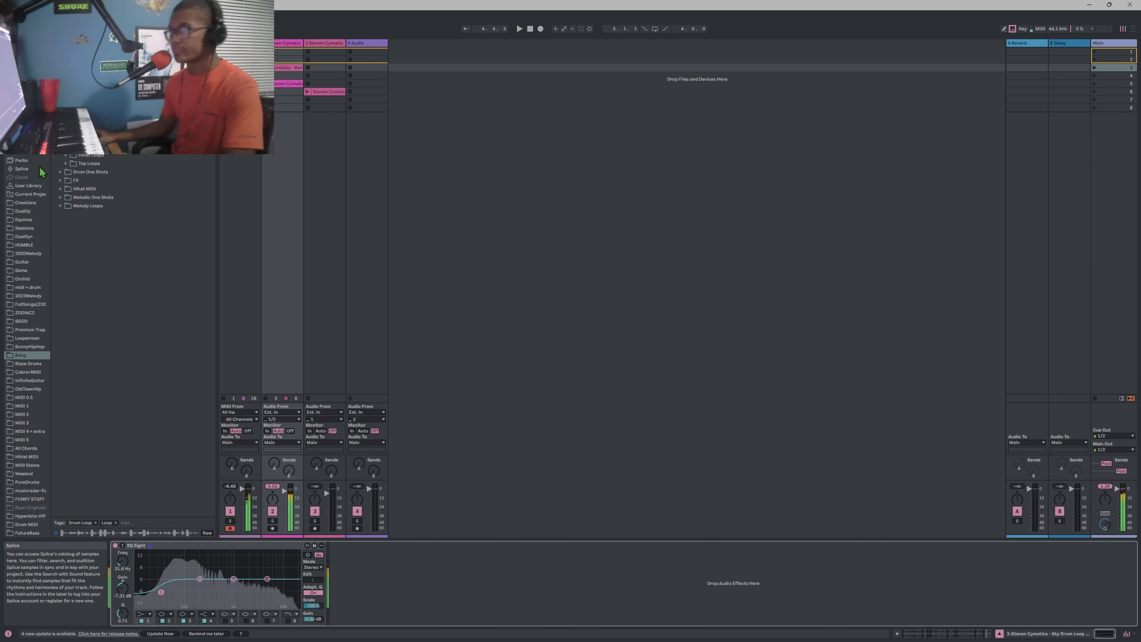
Create a new MIDI track with Kontakt 8 and load the Bass Face preset from Soul Sessions
scroll(39, 166, "up", 2)
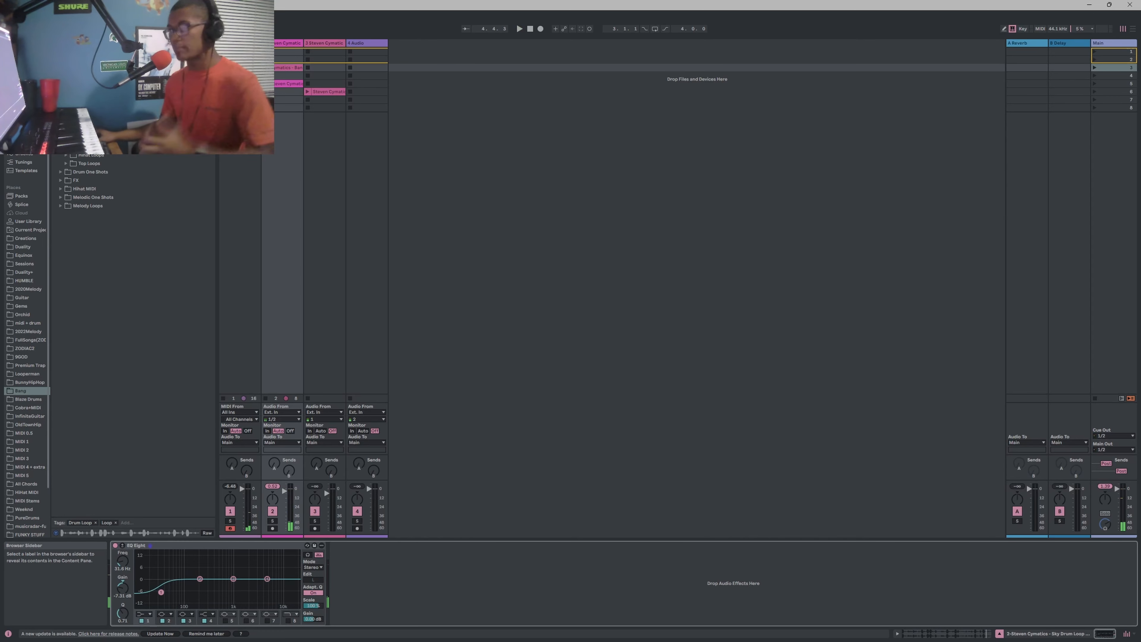
left_click(23, 128)
left_click(57, 172)
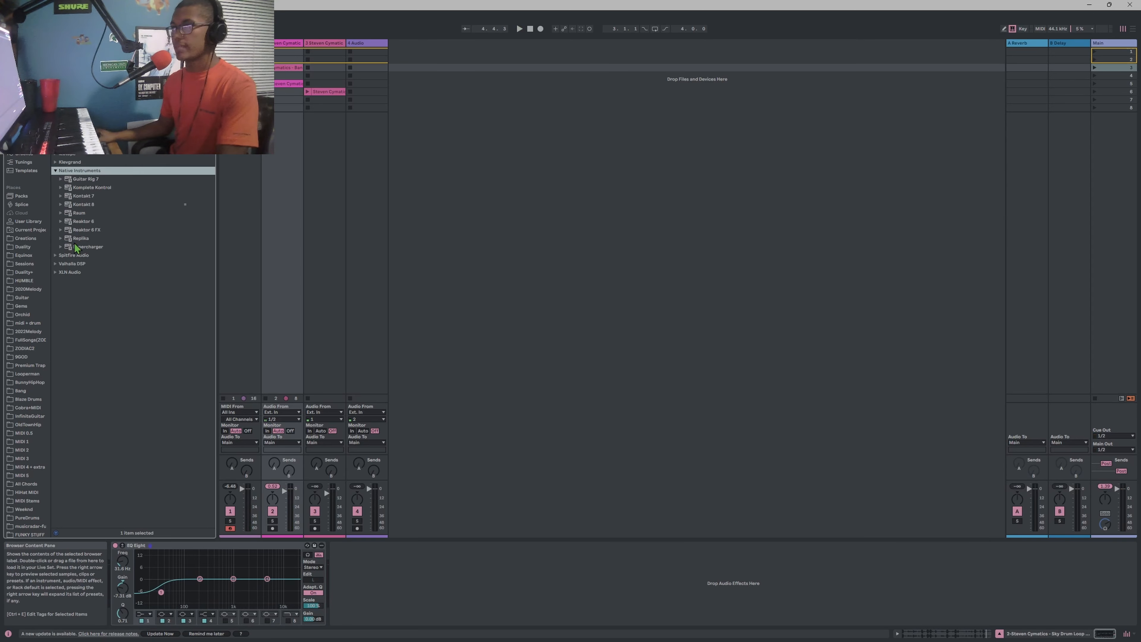
left_click_drag(88, 204, 395, 67)
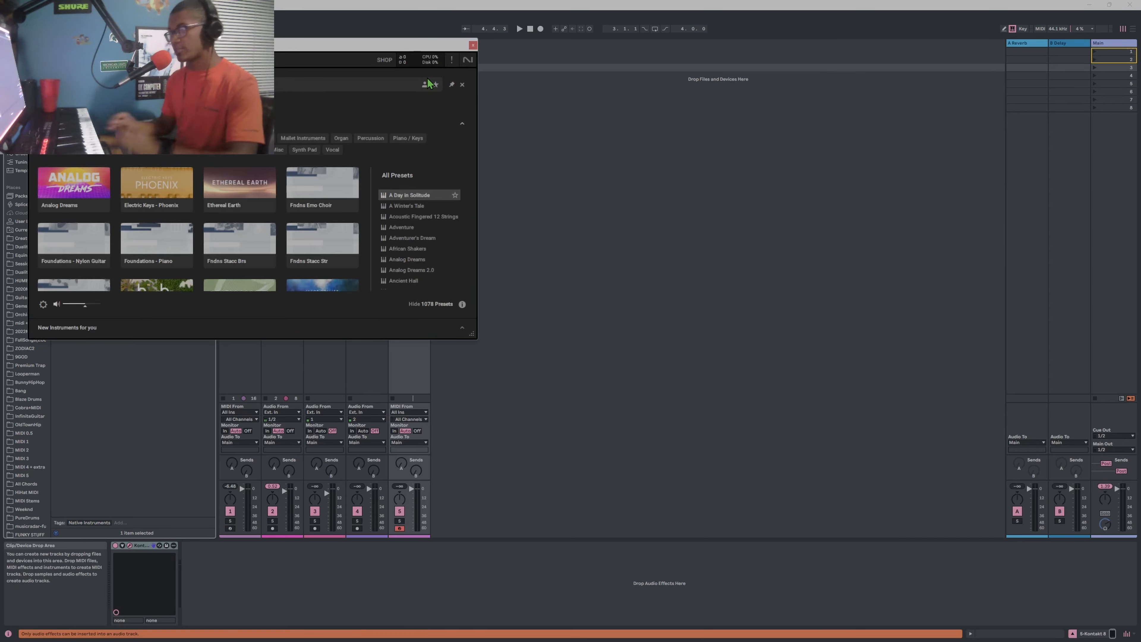
scroll(202, 202, "down", 3)
left_click(323, 256)
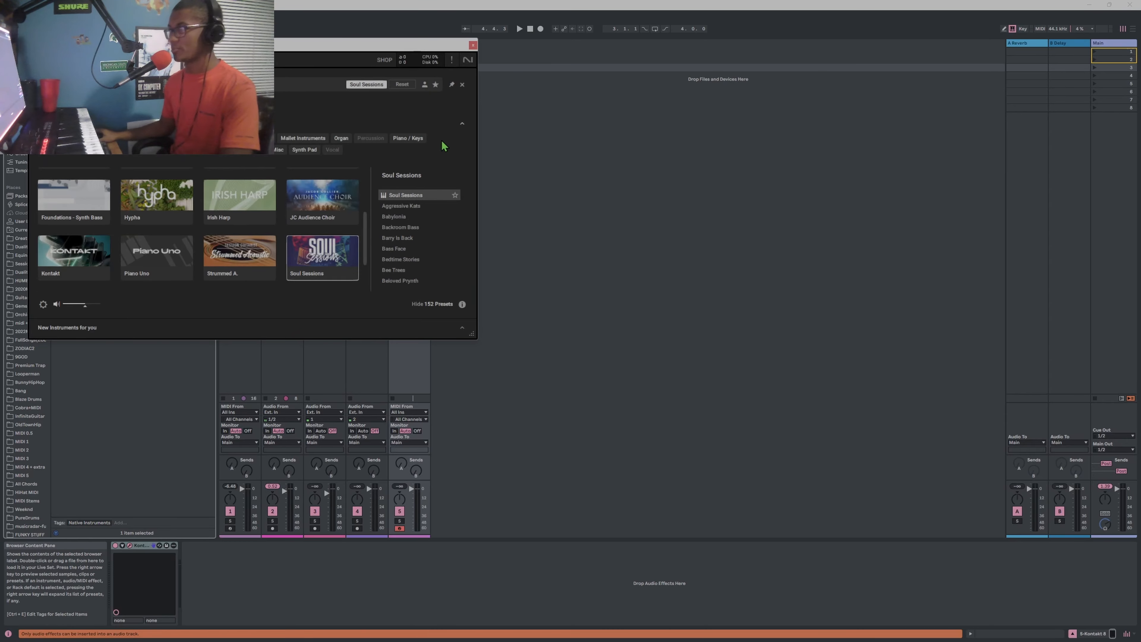
left_click(417, 246)
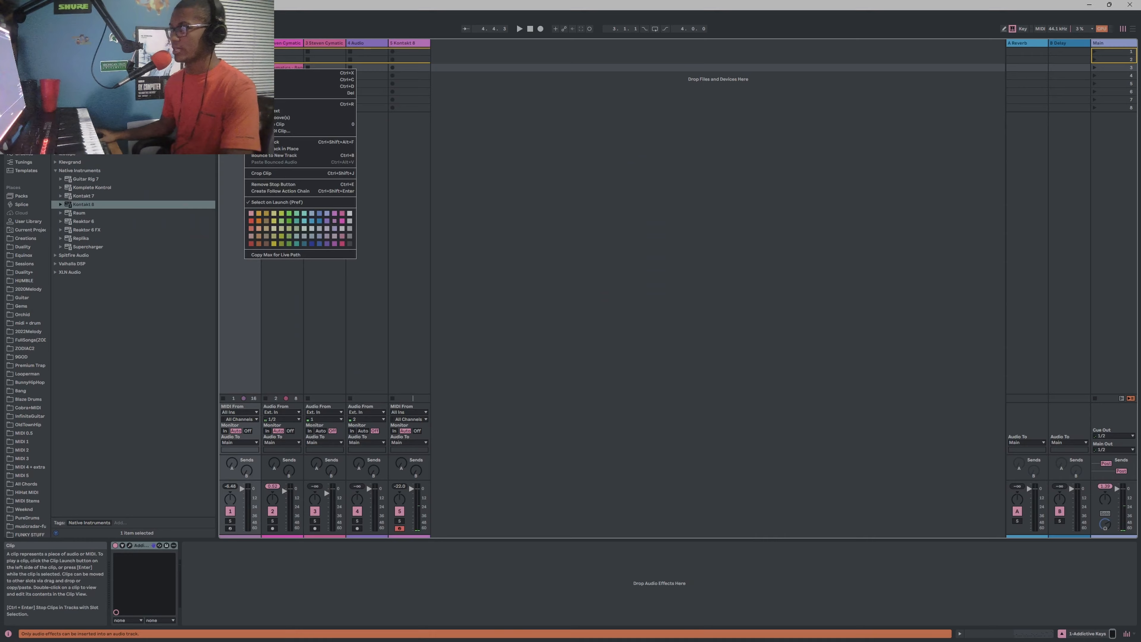
Try a copy of the first track's piano clip in the Kontakt track's third slot with scene 3 playing
left_click(281, 80)
right_click(415, 67)
left_click(453, 76)
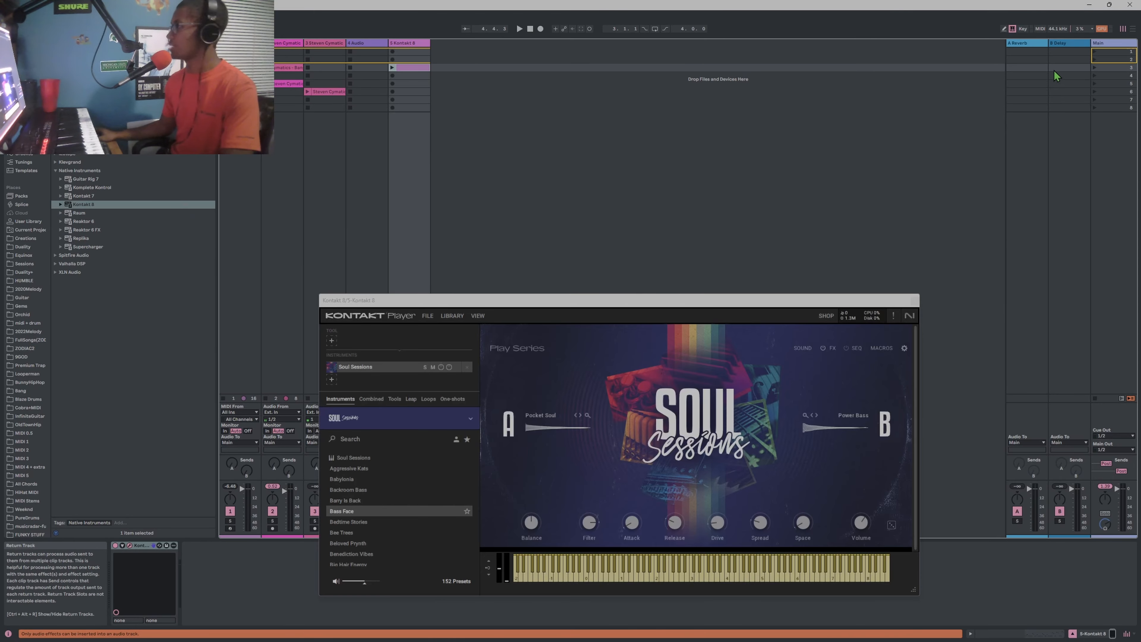
left_click(1095, 67)
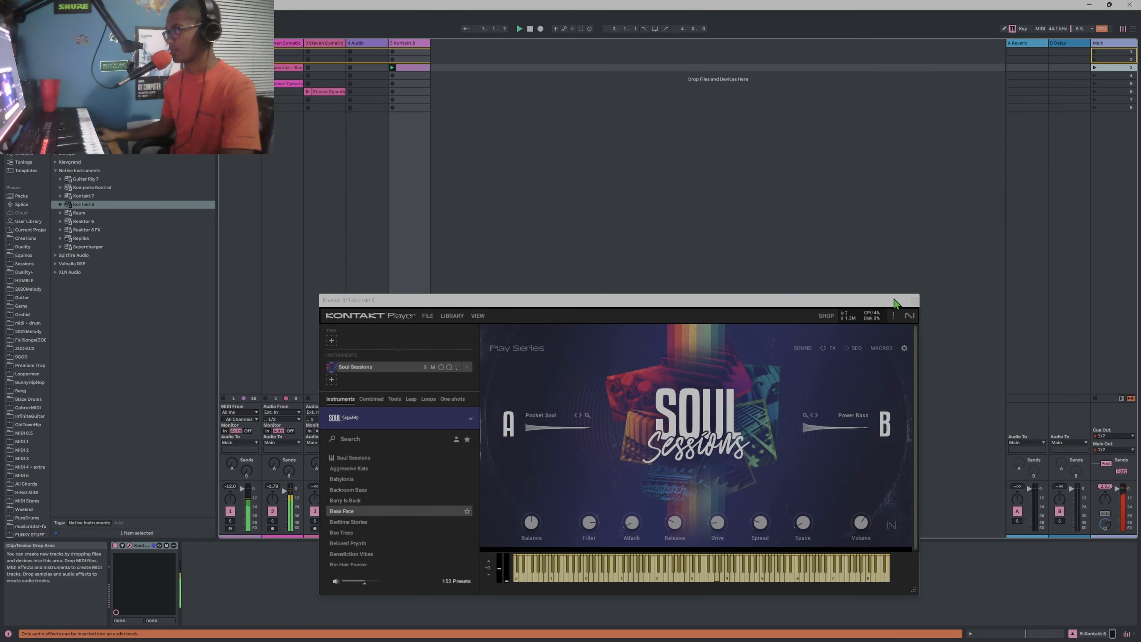
left_click_drag(408, 299, 570, 276)
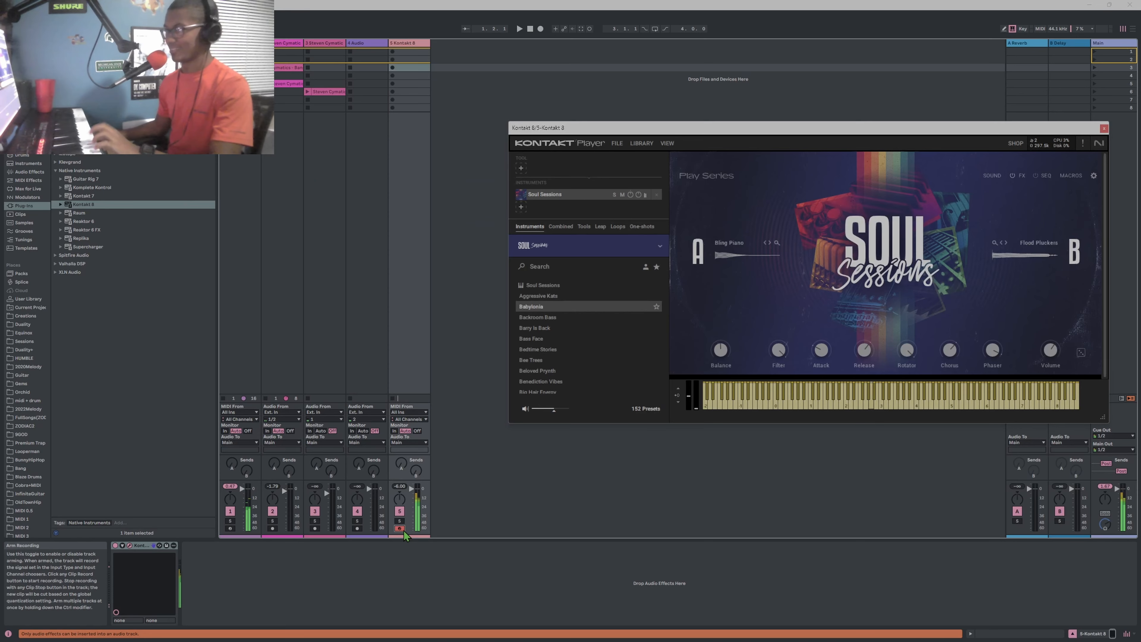
Select the Bass Face preset again, copy the piano clip into the Kontakt track's third slot, and play scene 3
left_click(557, 340)
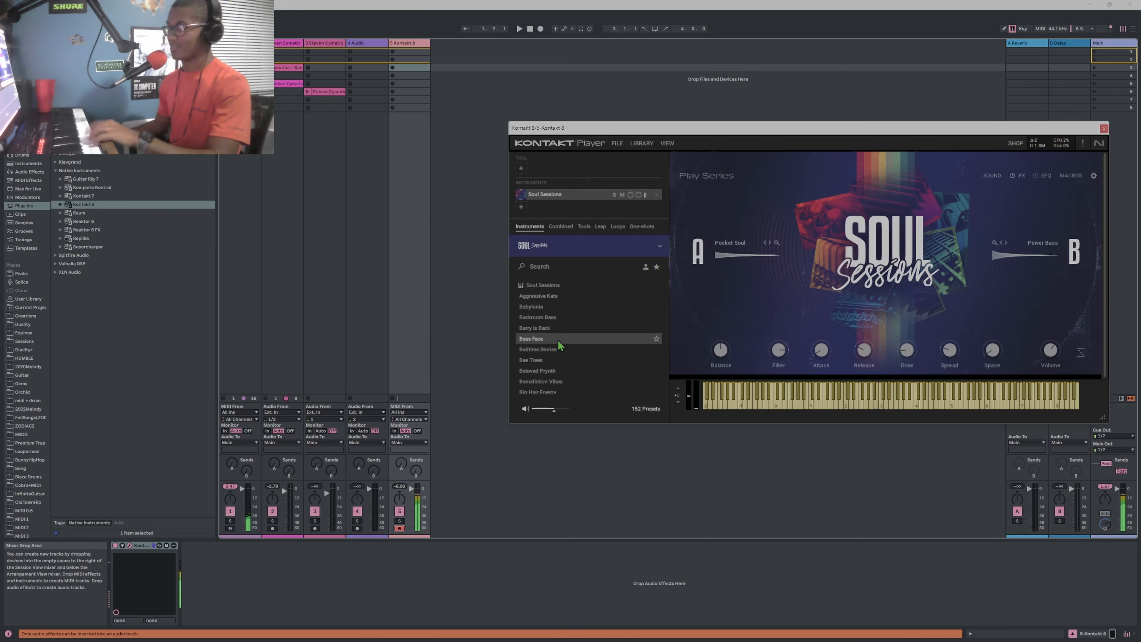
right_click(240, 67)
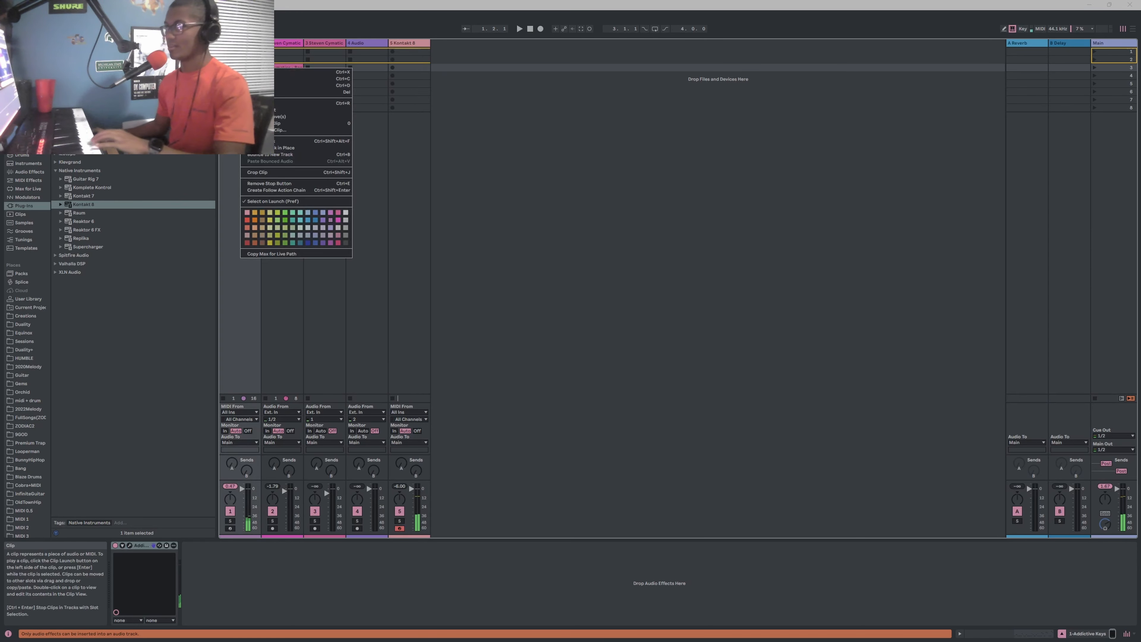
left_click(266, 78)
right_click(414, 67)
left_click(447, 72)
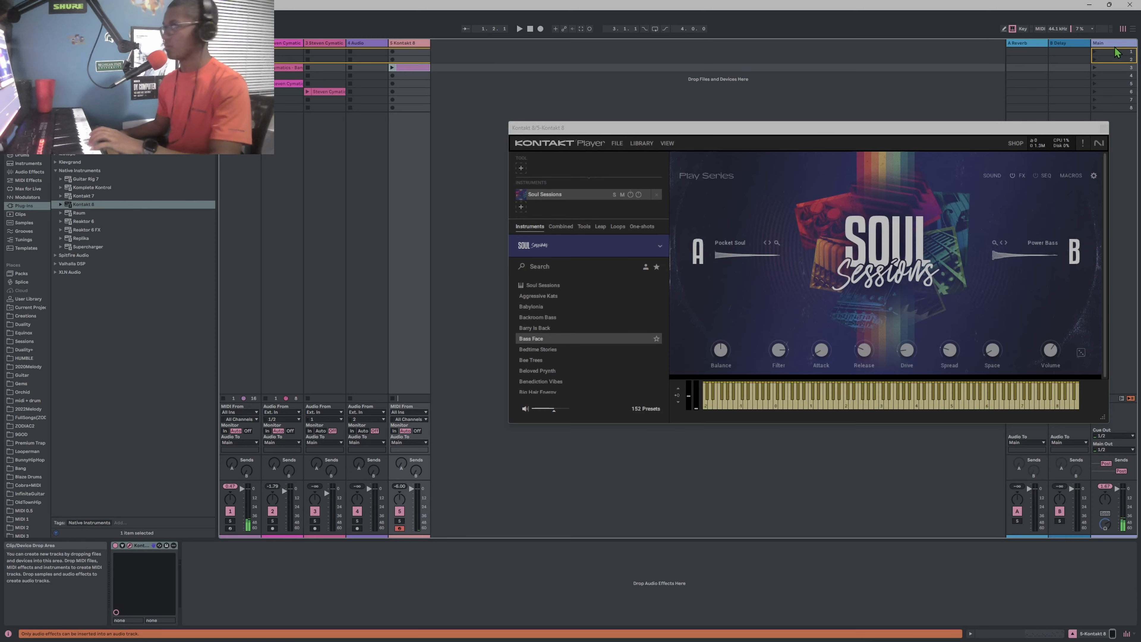
left_click(1097, 68)
left_click(1107, 128)
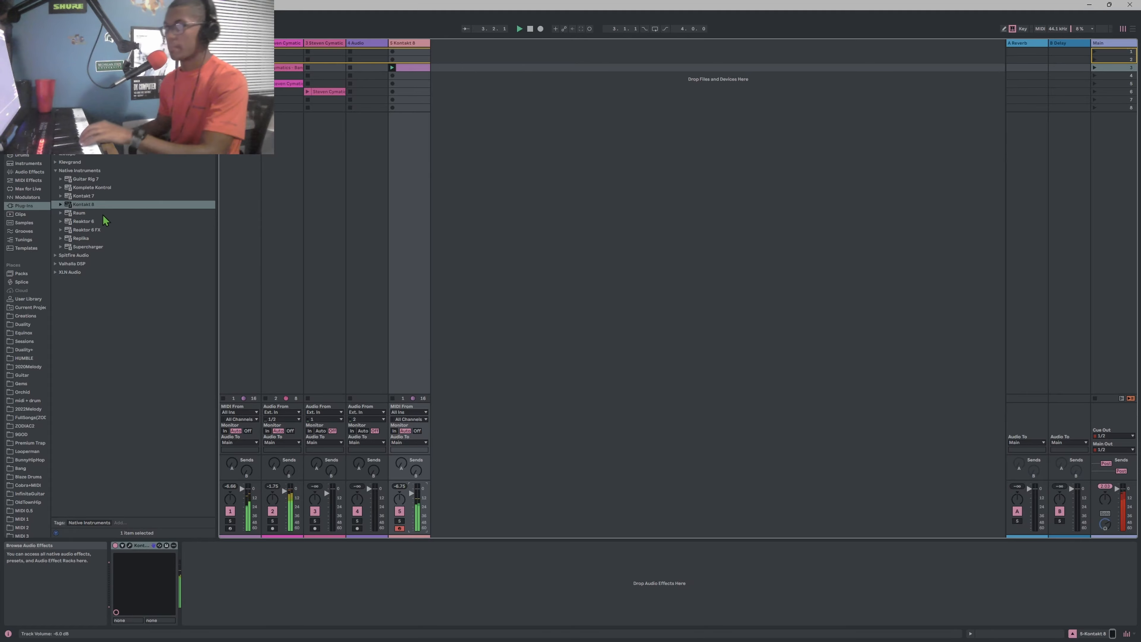
Create another Kontakt 8 track with Foundations Staccato Brass and copy the first track's piano clip into its third slot
double_click(145, 205)
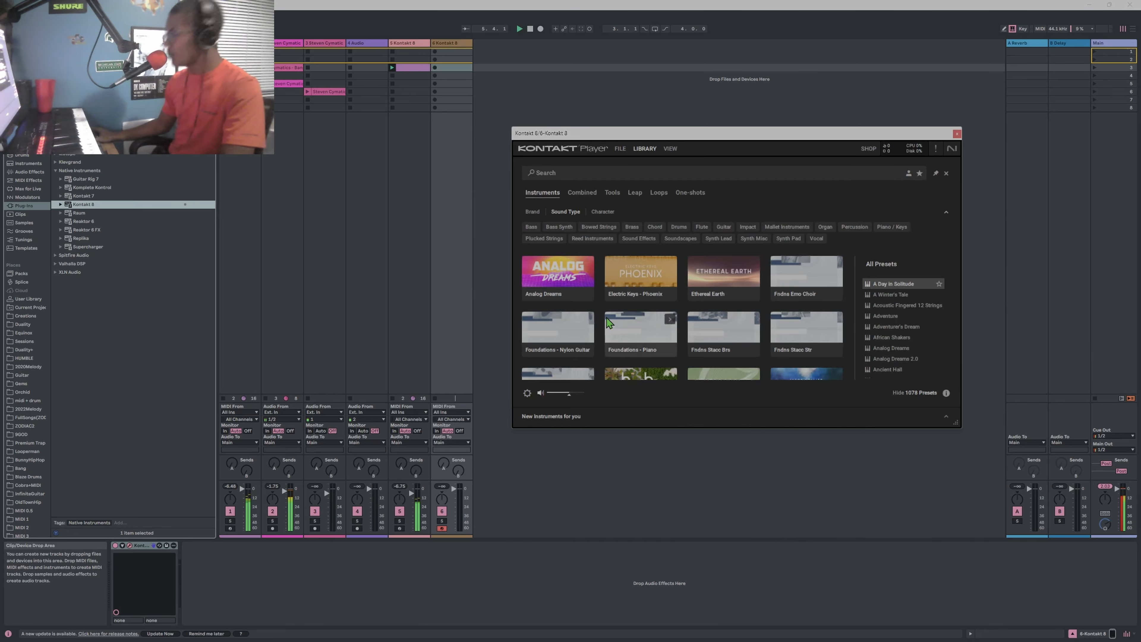
left_click(724, 332)
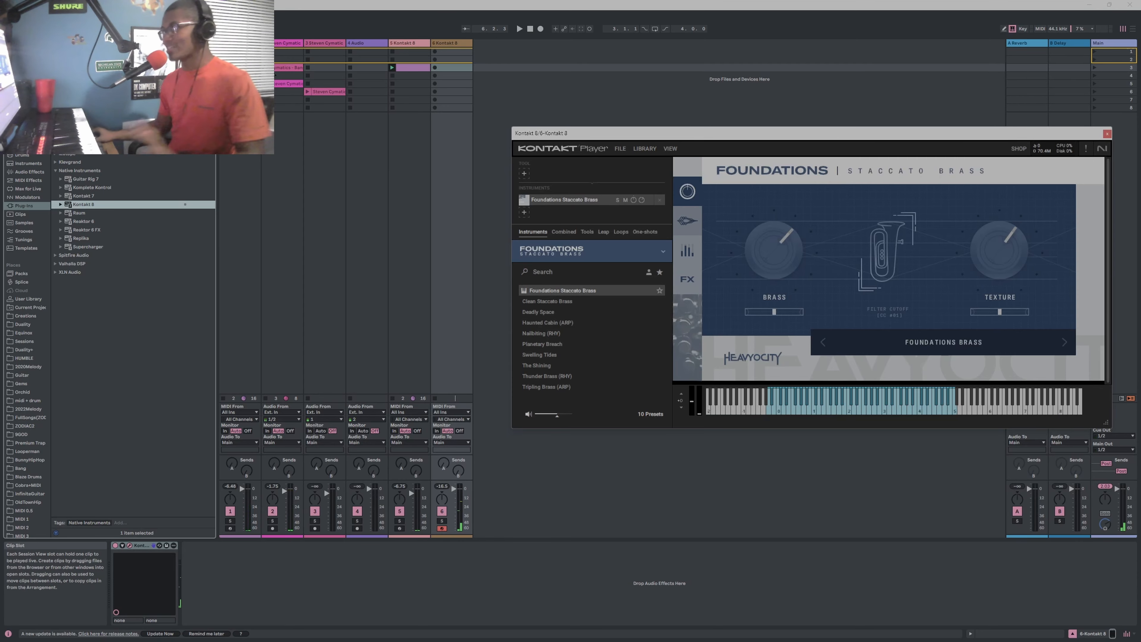
right_click(242, 68)
left_click(327, 86)
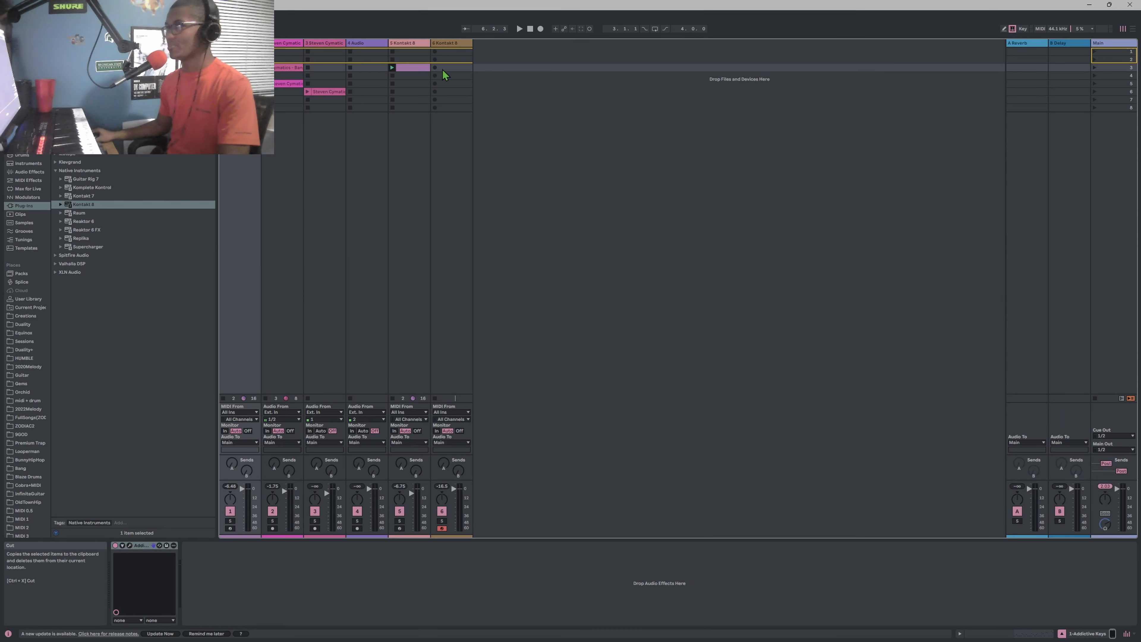
left_click(446, 70)
Play scene 3, solo the Staccato Brass track to hear it alone, and stop playback
left_click(1095, 67)
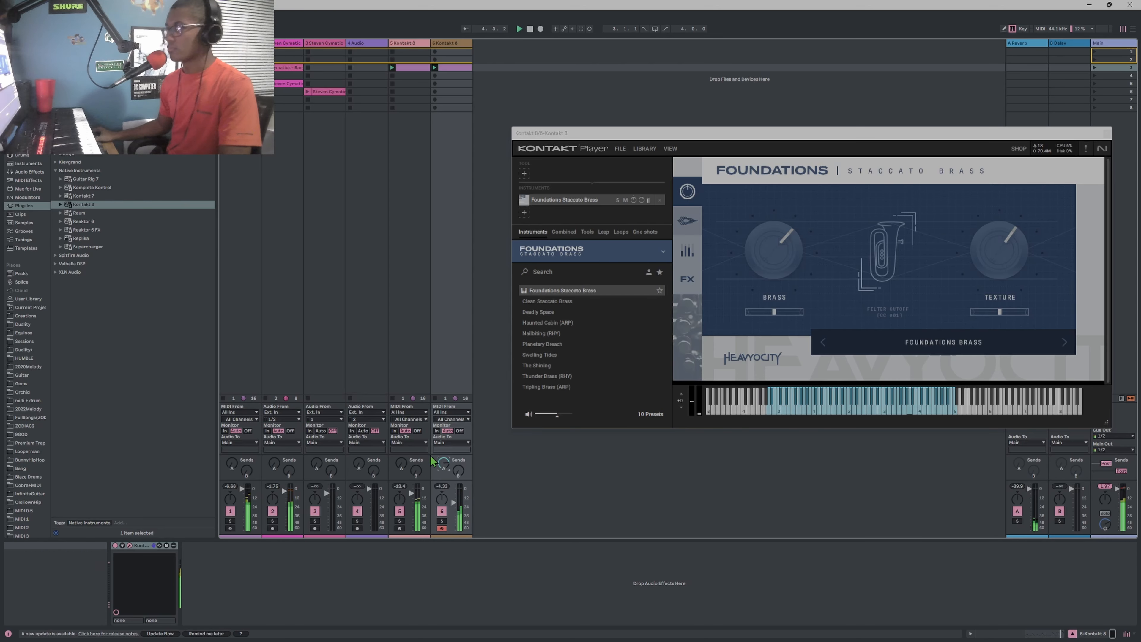
left_click(442, 521)
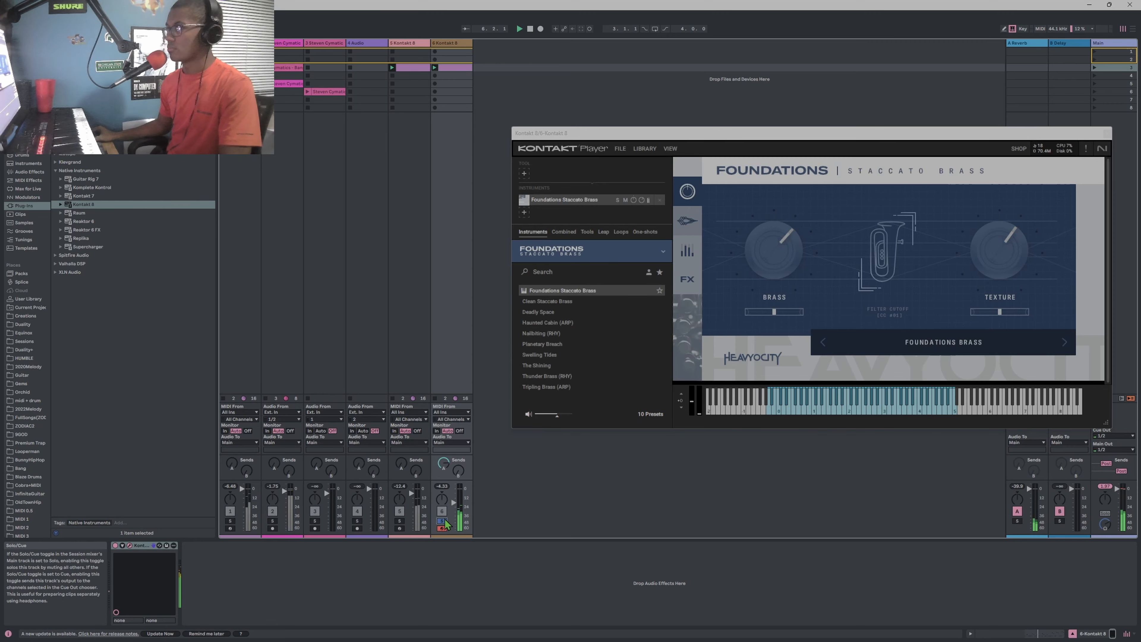
key("space")
Open the Staccato Brass track's clip and transpose all notes inside its loop down one octave
double_click(467, 69)
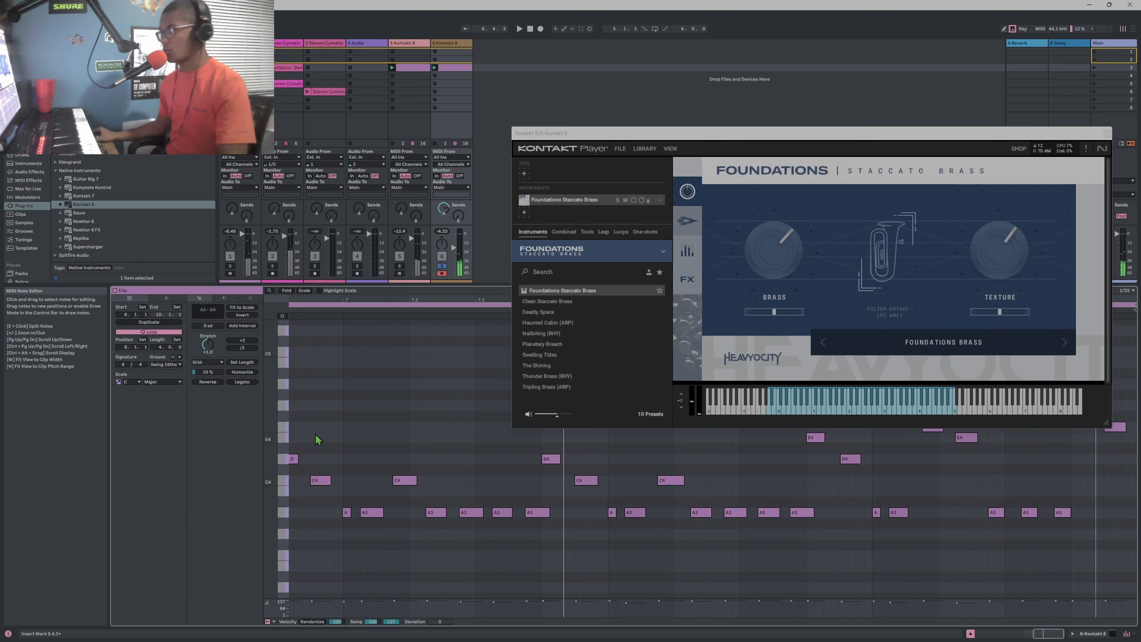
left_click_drag(711, 132, 984, 31)
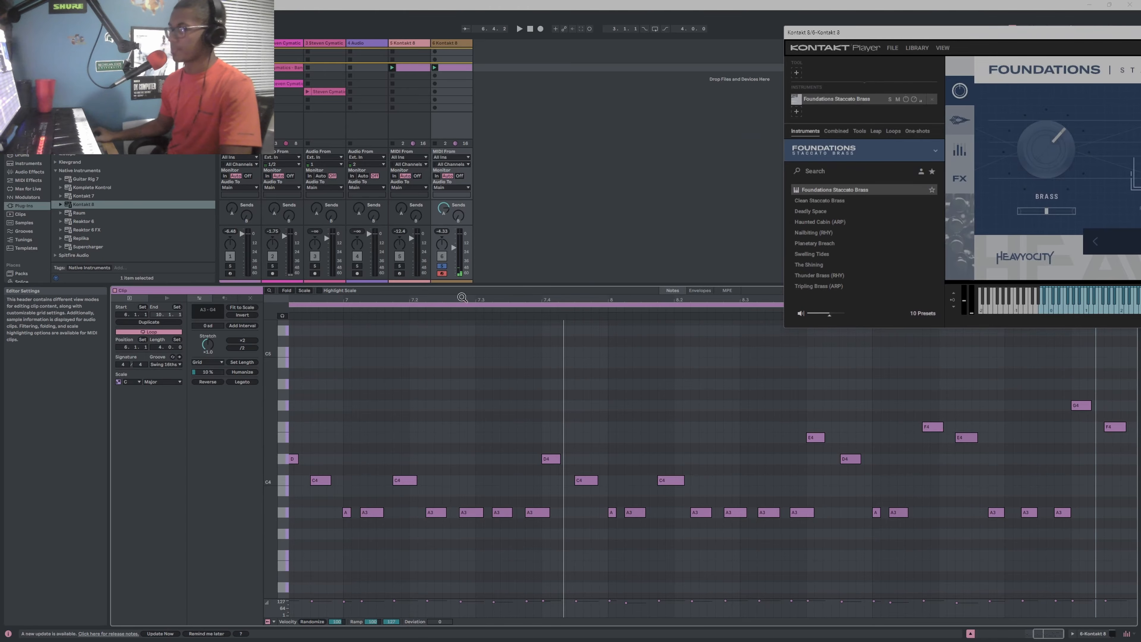
left_click_drag(460, 300, 897, 306)
mouse_move(763, 346)
left_mouse_down()
mouse_move(918, 586)
mouse_move(1137, 487)
mouse_move(1138, 536)
left_mouse_up()
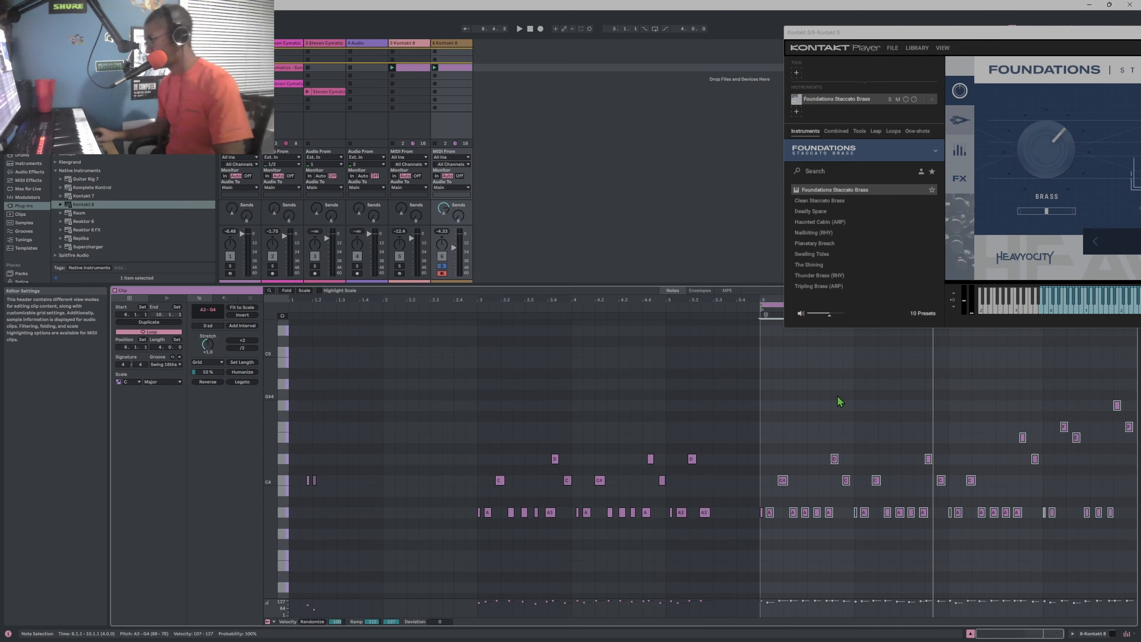
left_click(865, 401)
left_click_drag(1128, 338, 761, 618)
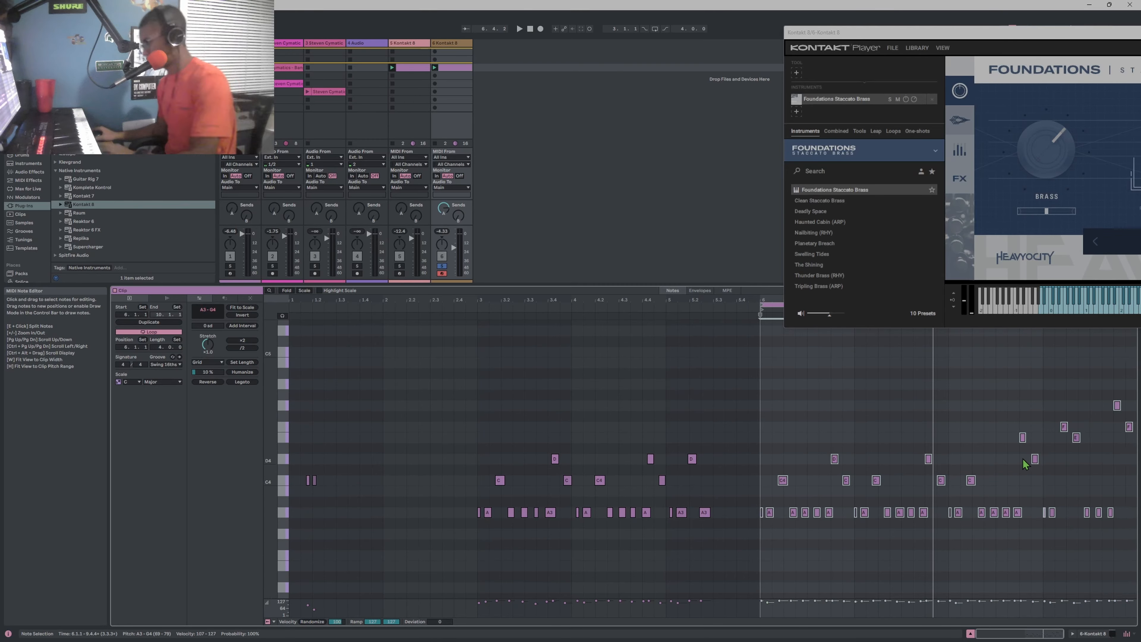
key("Down")
key("Down")
key("Down")
key("Down")
key("Down")
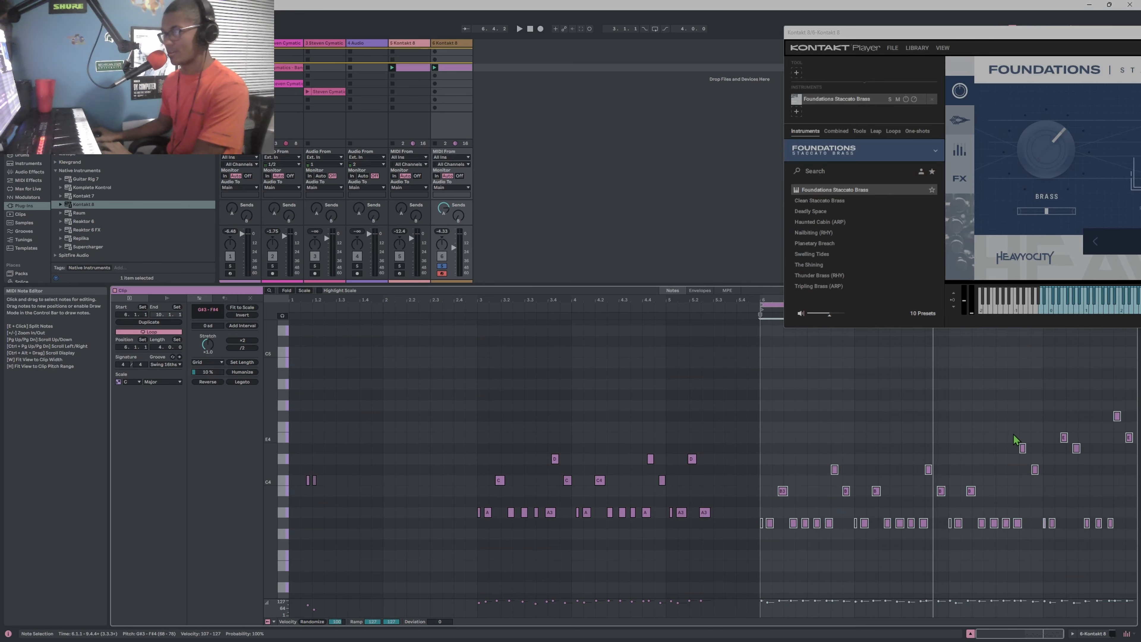
key("Down")
key("Down")
key("Down")
key("Down")
key("Down")
key("Down")
key("Down")
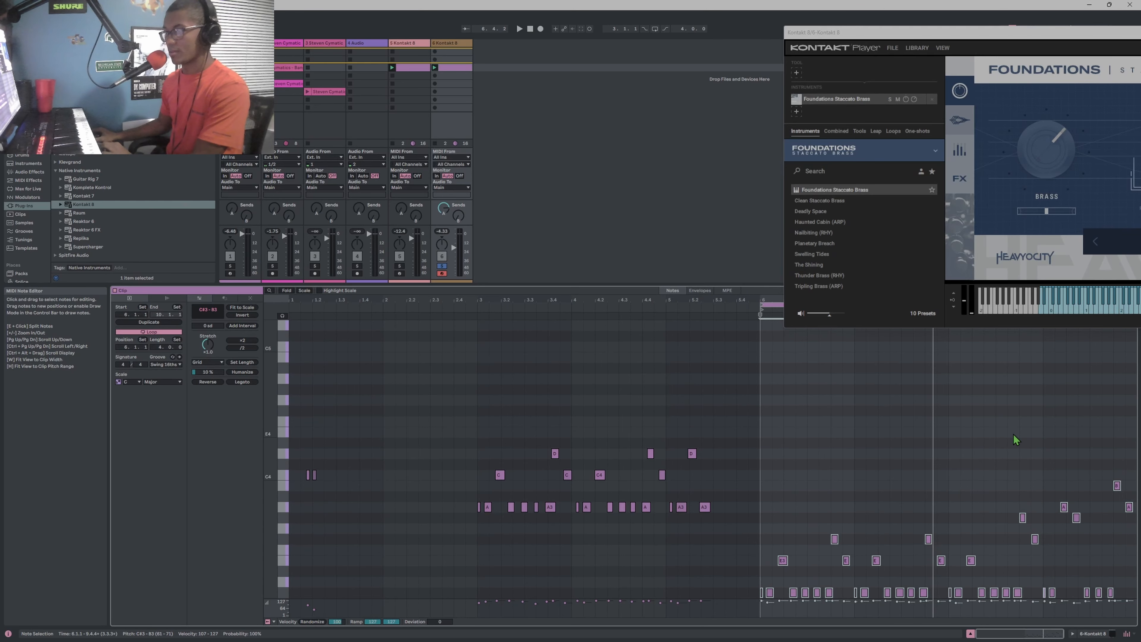
Play the loop, unsolo the Staccato Brass track, raise its volume slightly, and close the Kontakt window
key("space")
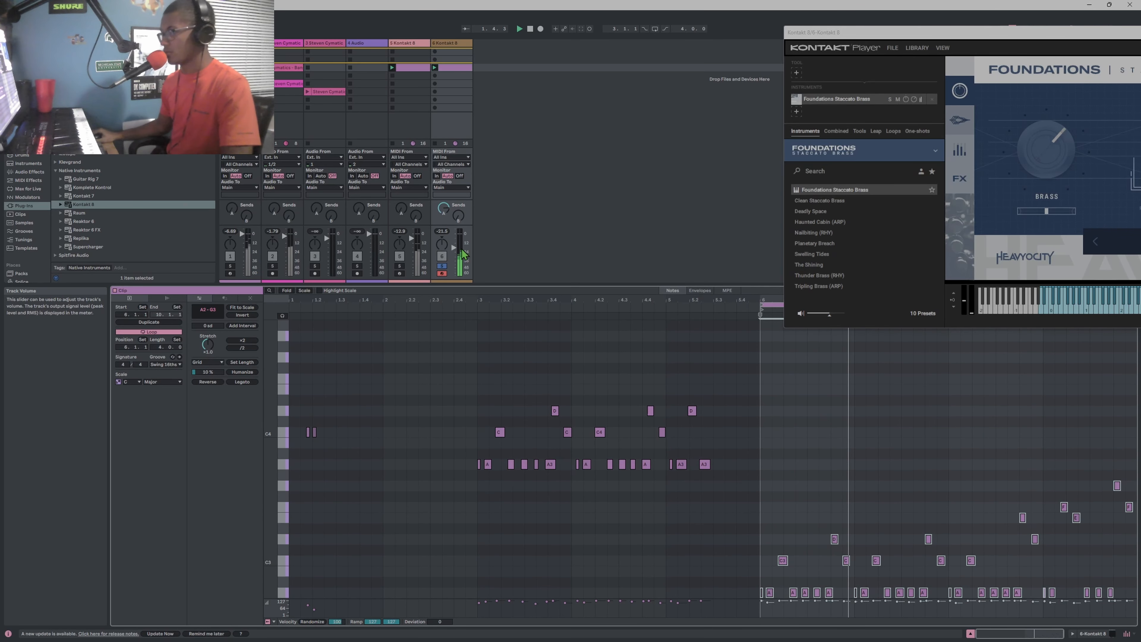
left_click(442, 266)
left_click_drag(454, 247, 454, 246)
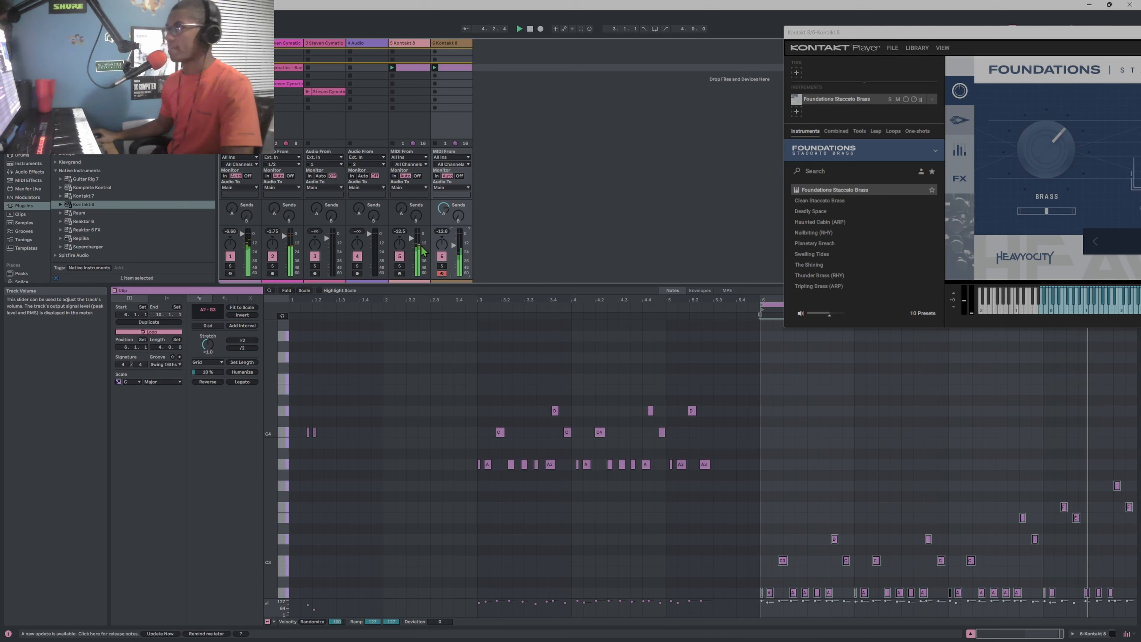
left_click_drag(1073, 35, 648, 65)
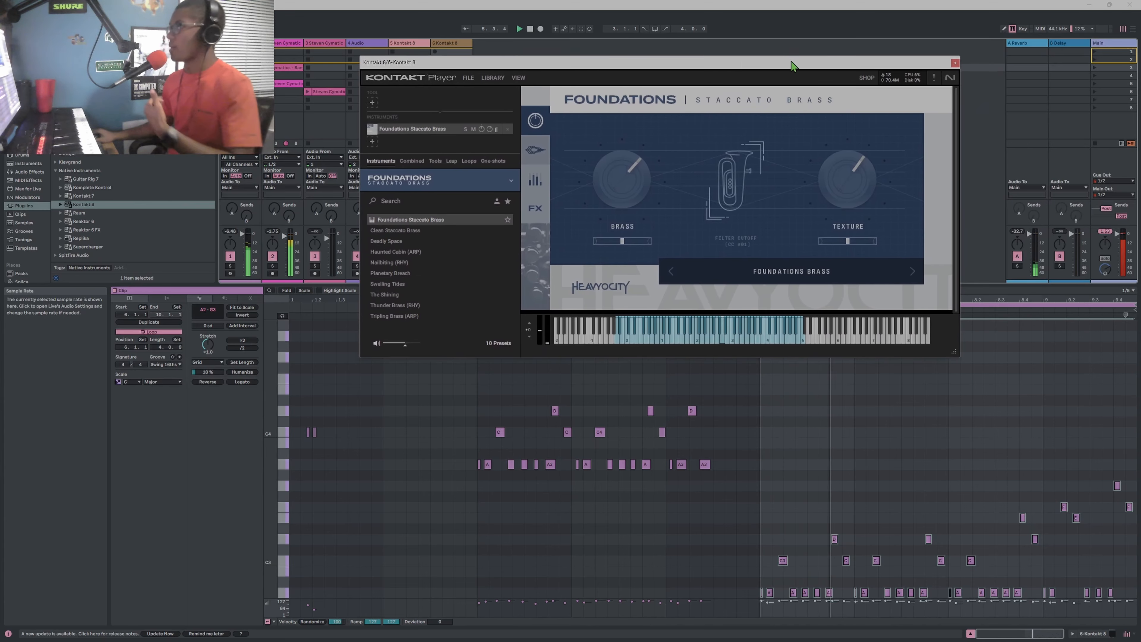
left_click(955, 63)
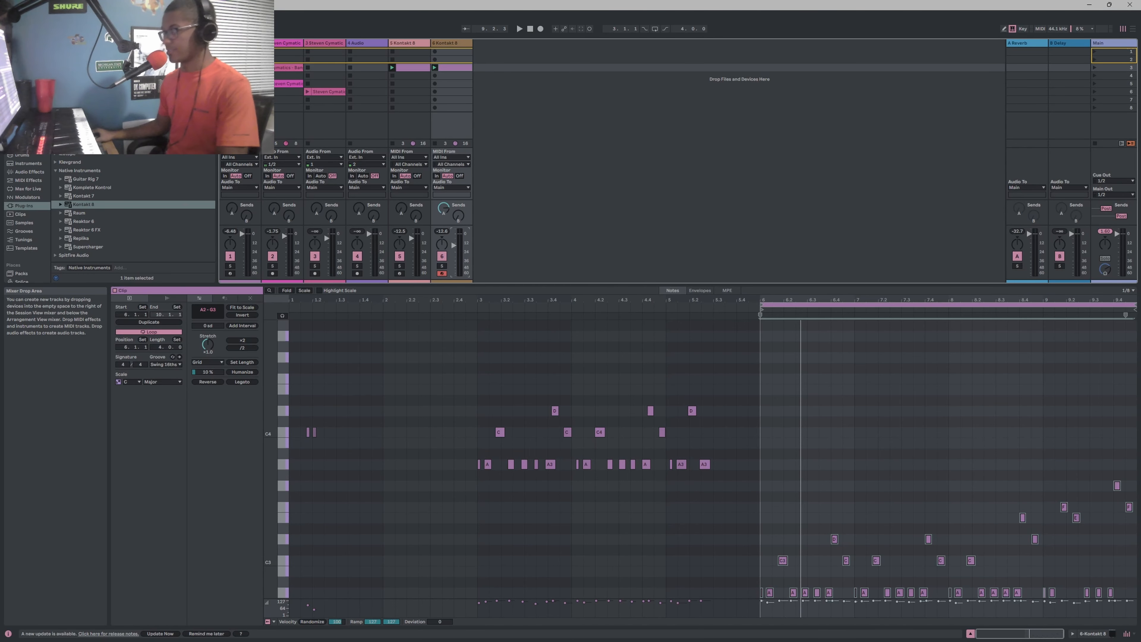
Move the second track's Sky Drum Loop to the third track's third slot and play scene 3 with it
key("space")
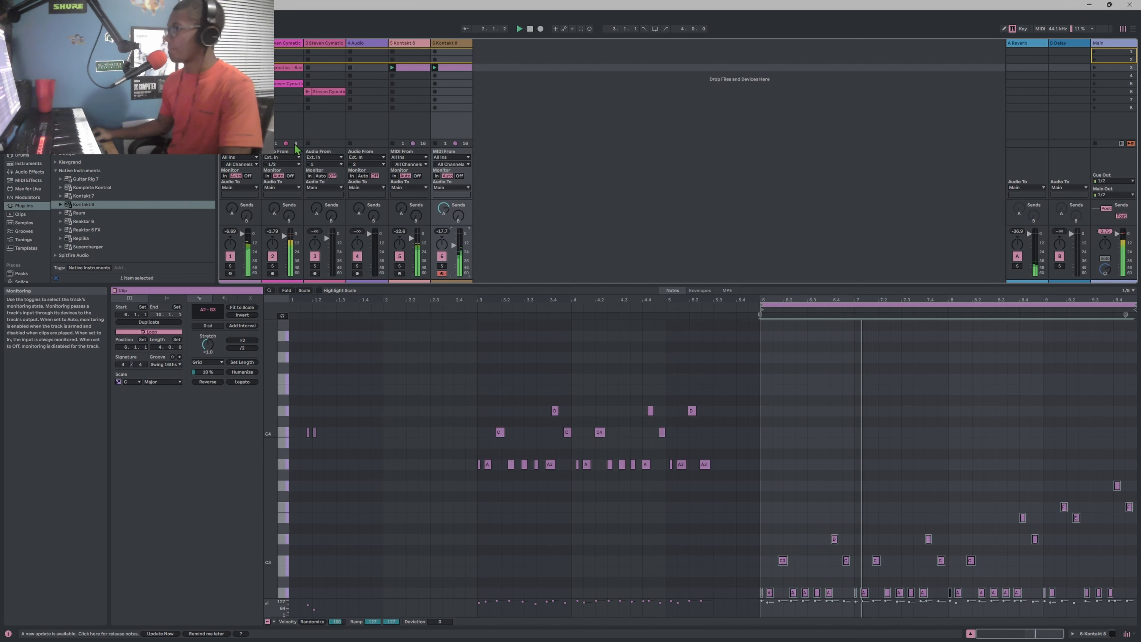
scroll(20, 198, "down", 10)
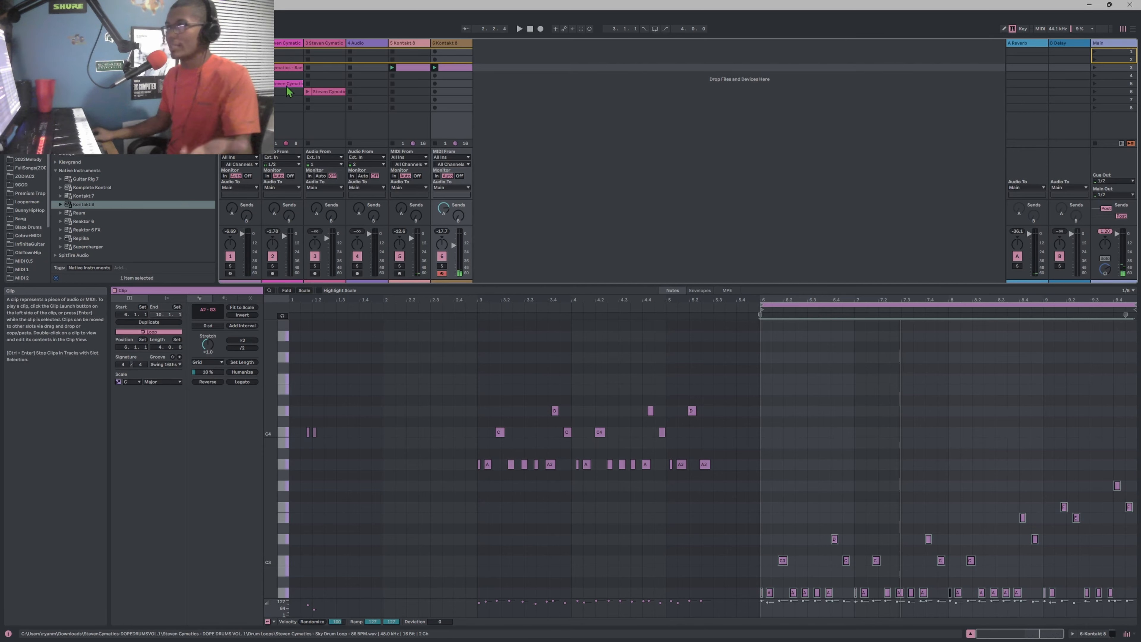
left_click_drag(290, 84, 327, 67)
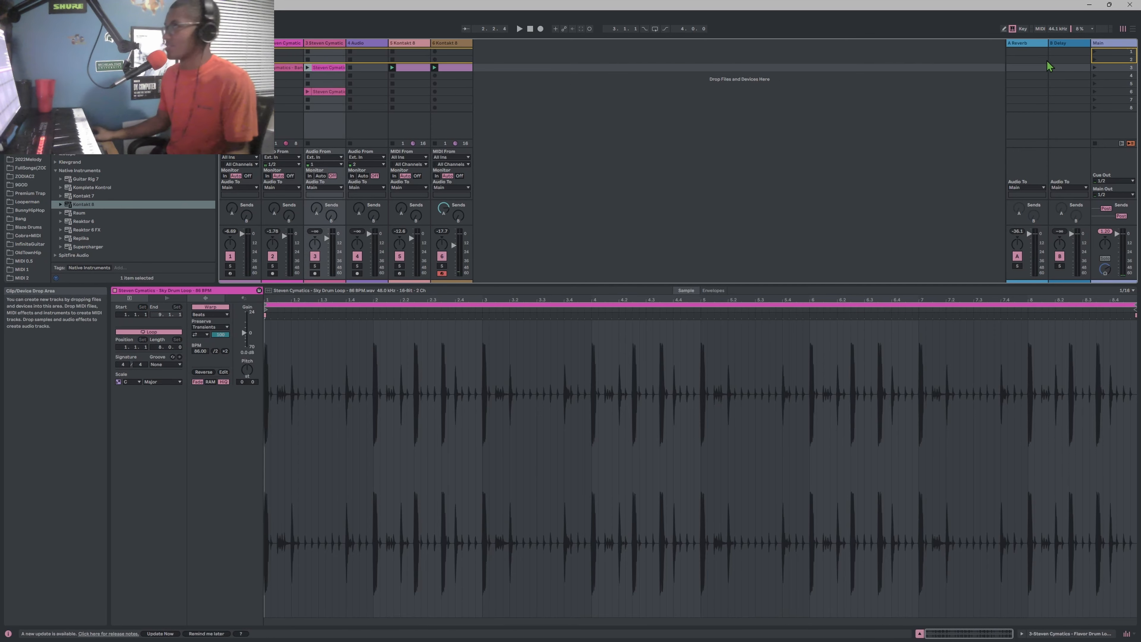
left_click(1096, 68)
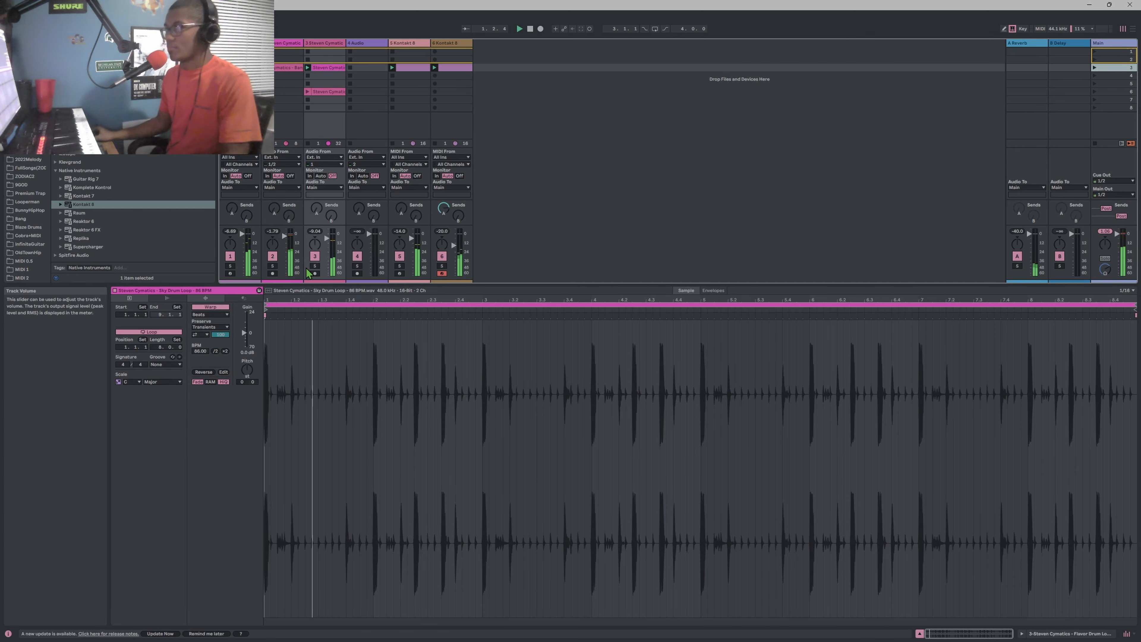
left_click(315, 266)
left_click(315, 266)
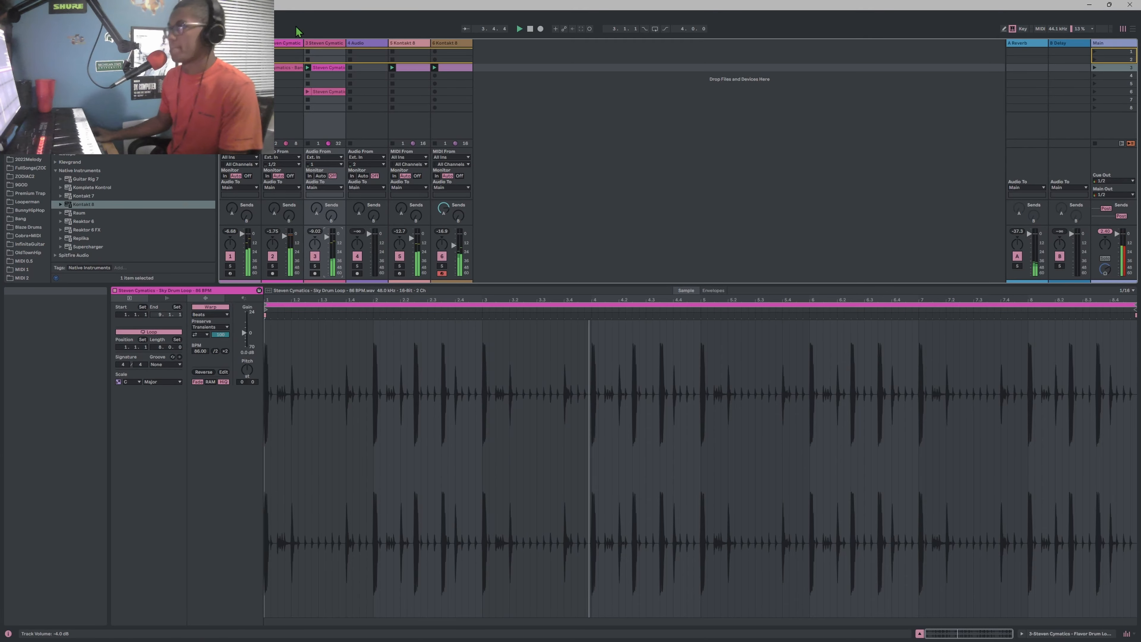
Add the Saturator audio effect to the second track after its EQ Eight
double_click(294, 43)
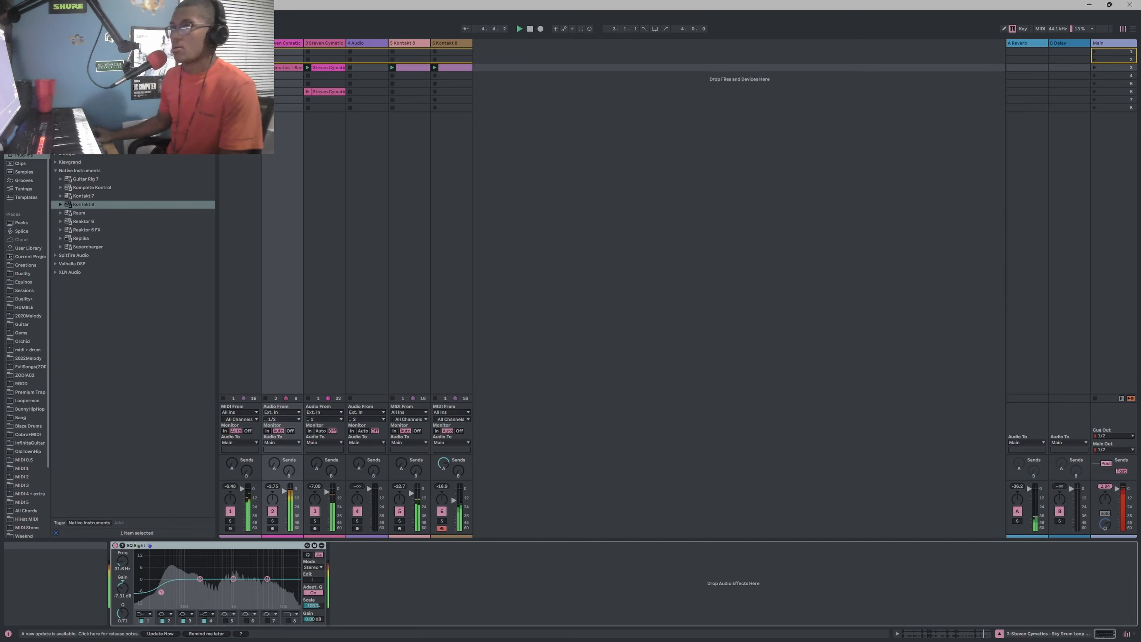
scroll(40, 179, "up", 2)
left_click(38, 164)
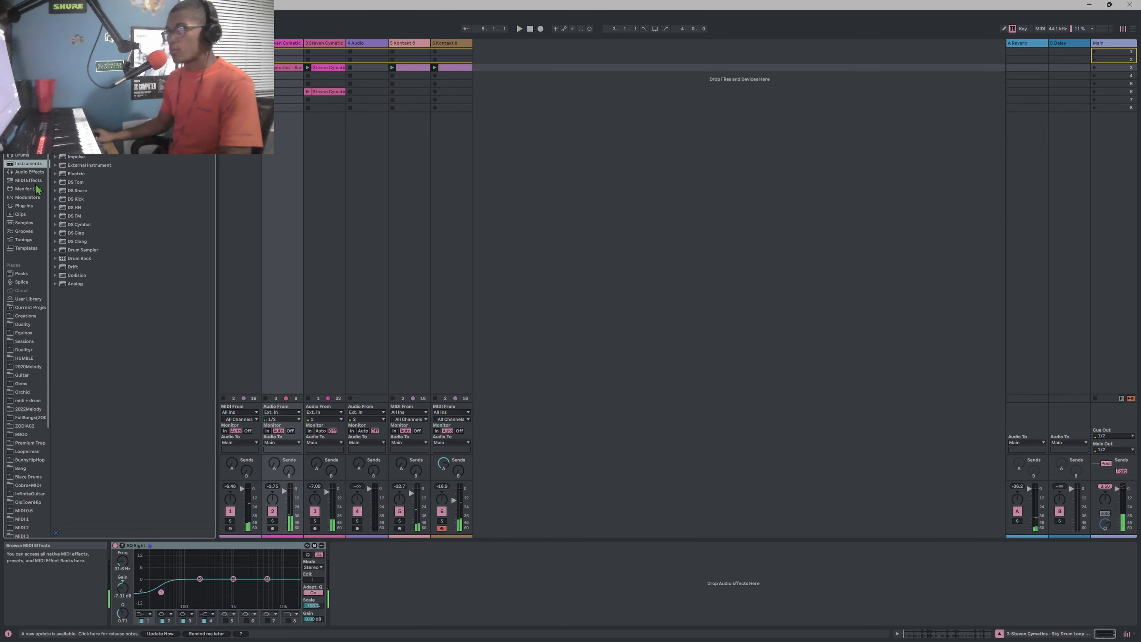
left_click(34, 174)
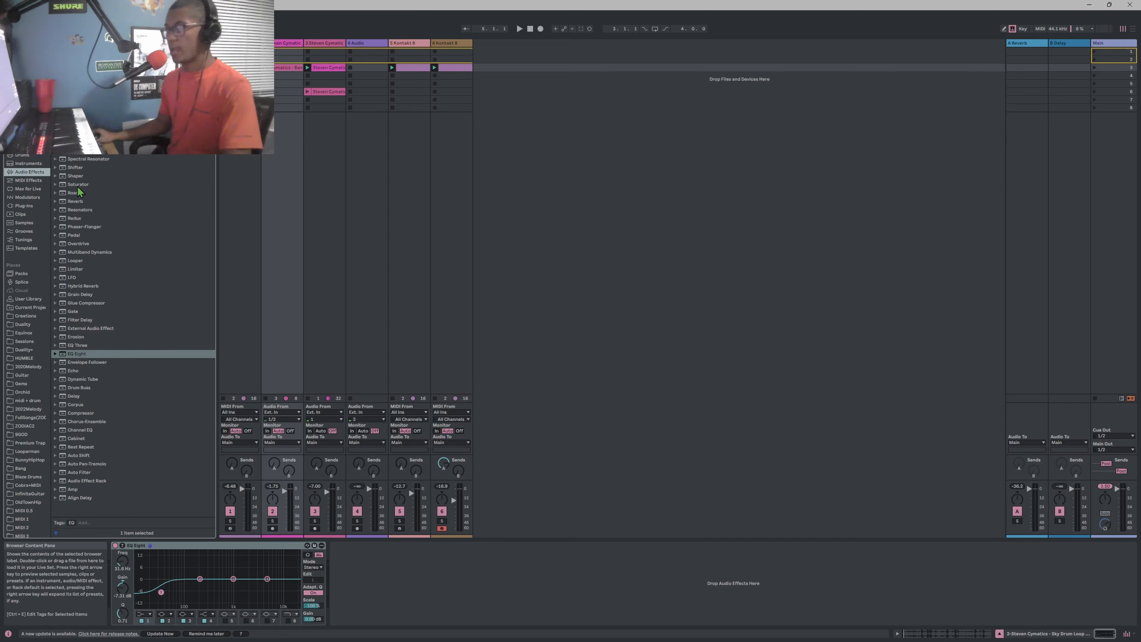
left_click_drag(78, 185, 287, 462)
Lower the Saturator's input drive to about -2.2 dB during playback, checking the second track in solo and in the full mix
left_click(351, 614)
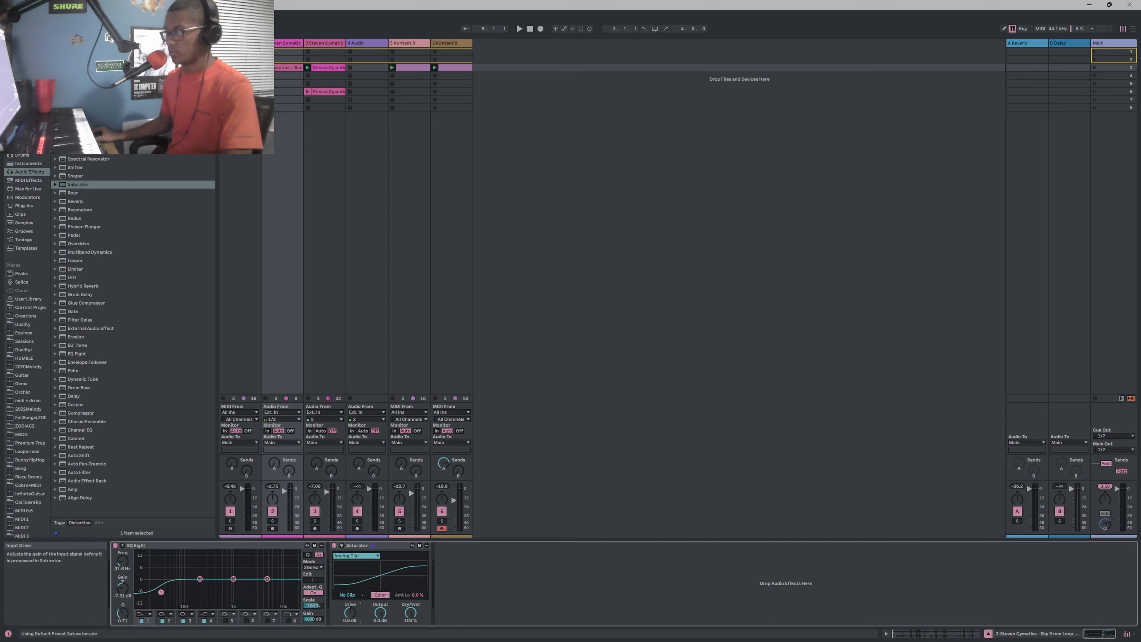
key("space")
left_click_drag(351, 614, 350, 607)
left_click(273, 522)
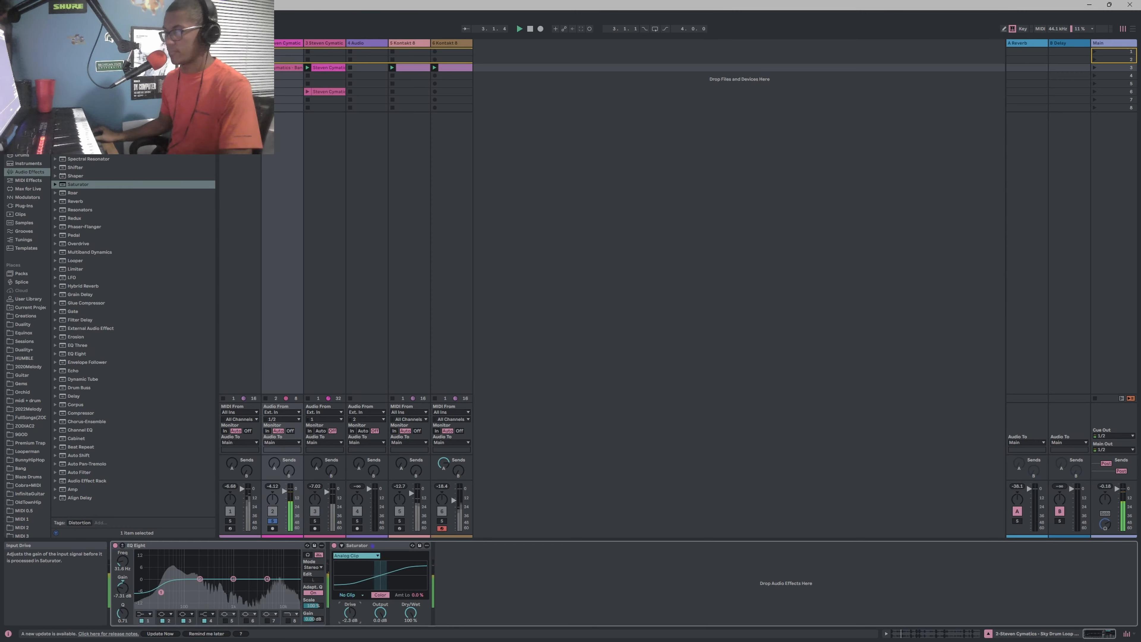
left_click(272, 522)
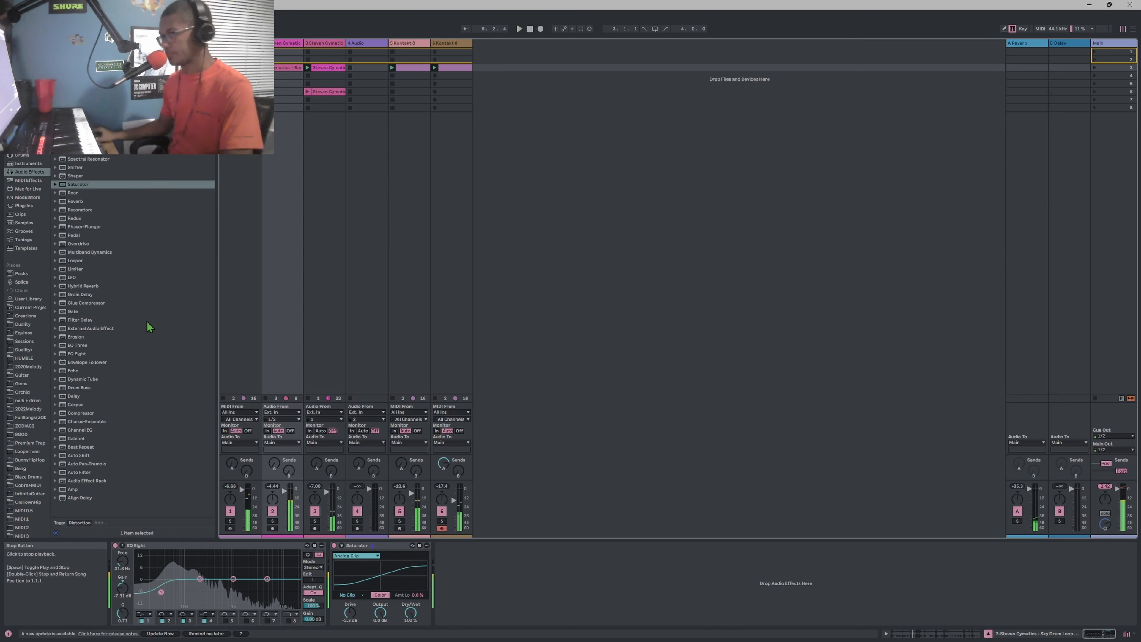
Look through the Klevgrand, XLN Audio and Spitfire Audio plug-in folders and listen to the current loops
scroll(41, 195, "down", 2)
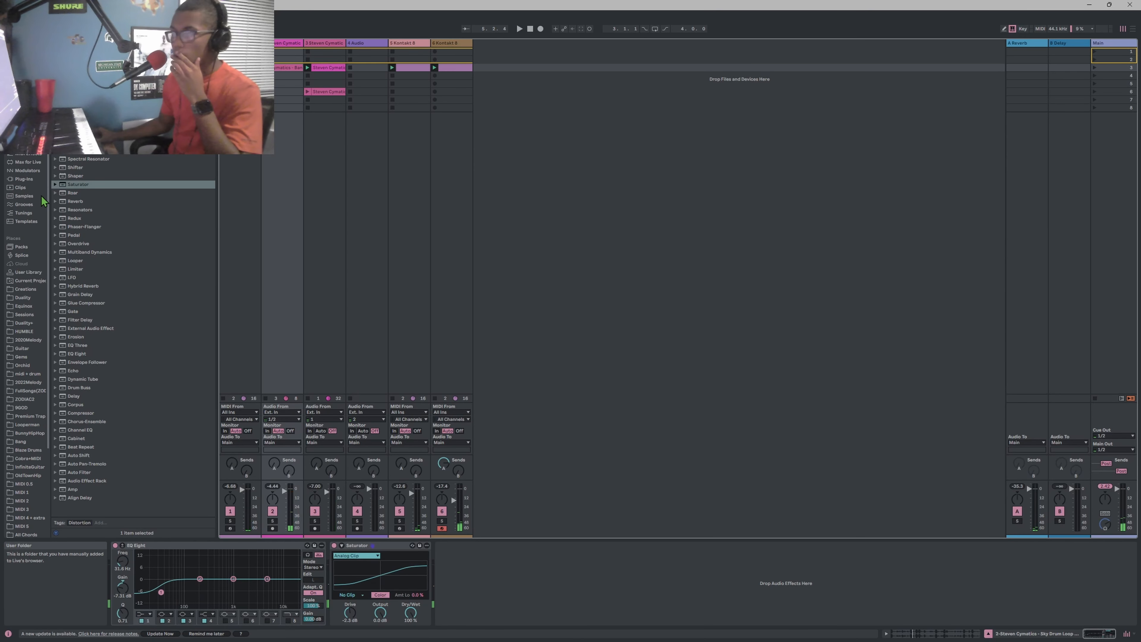
left_click(36, 179)
left_click(54, 164)
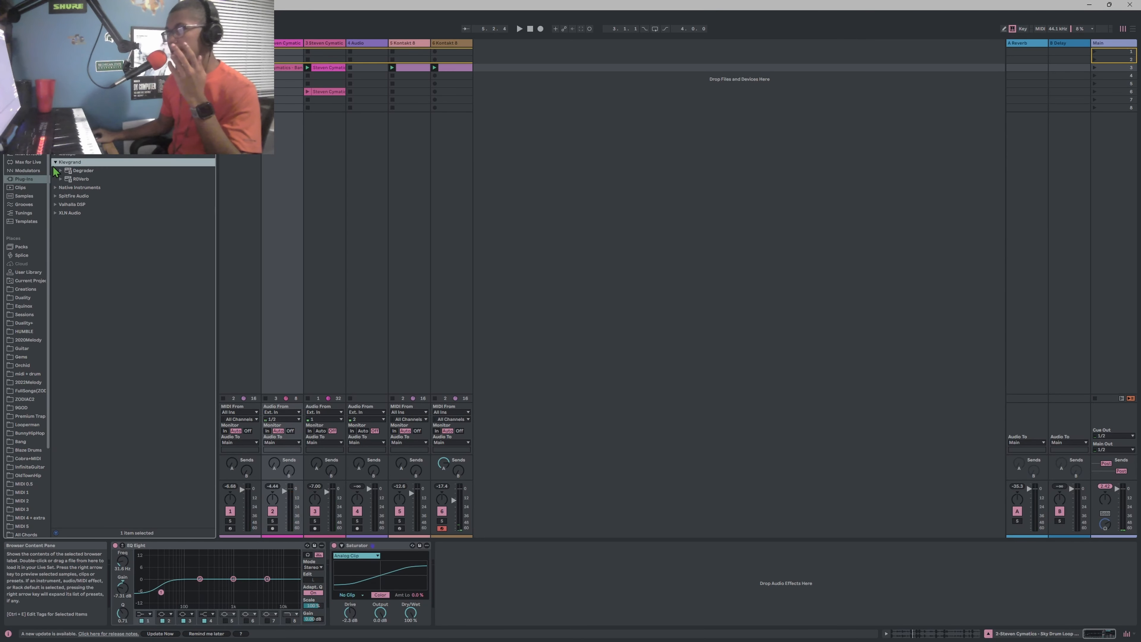
left_click(55, 162)
left_click(55, 195)
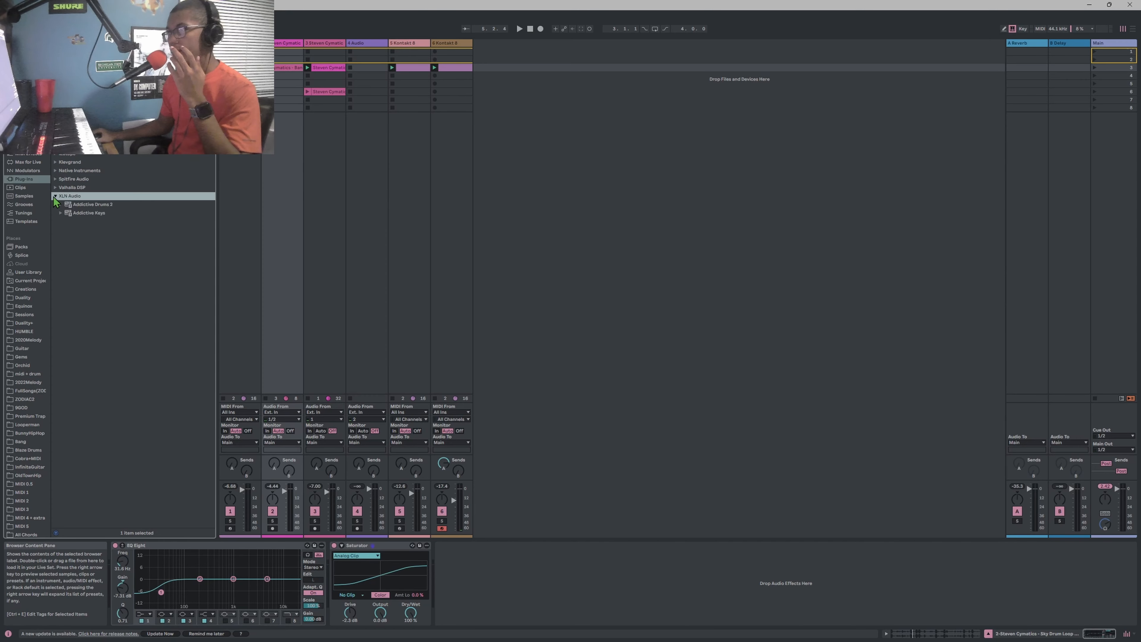
left_click(56, 180)
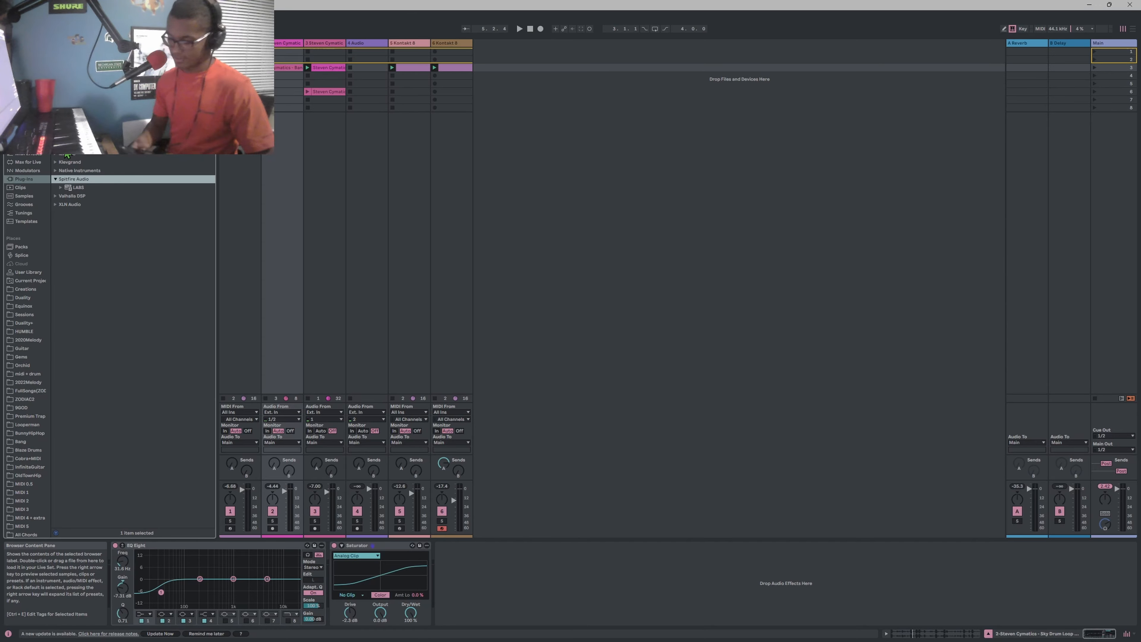
key("space")
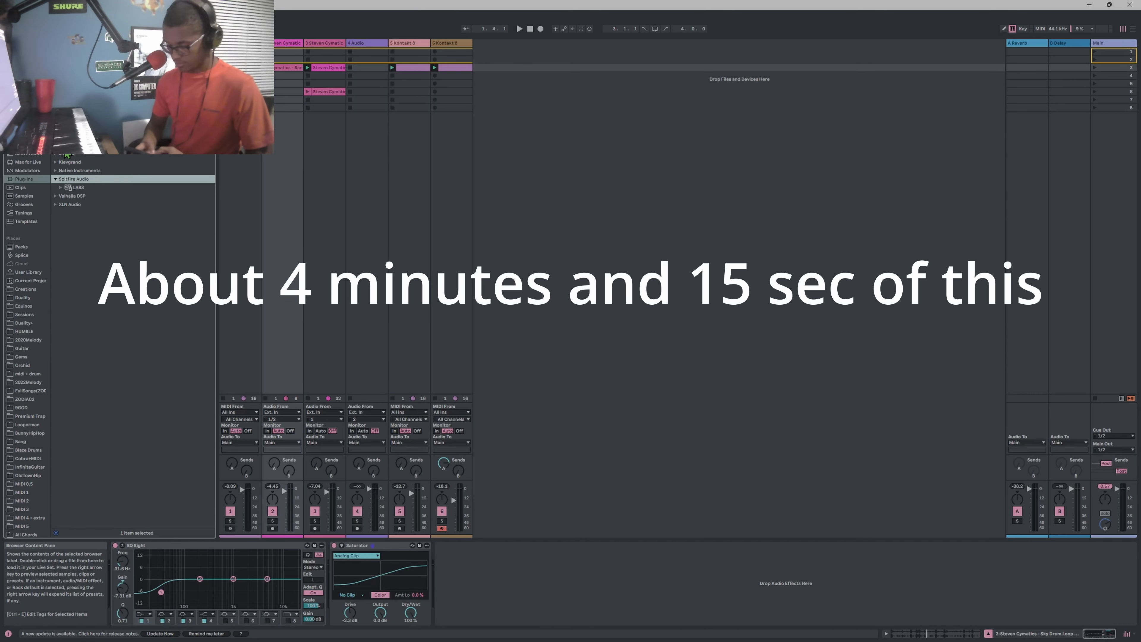
key("space")
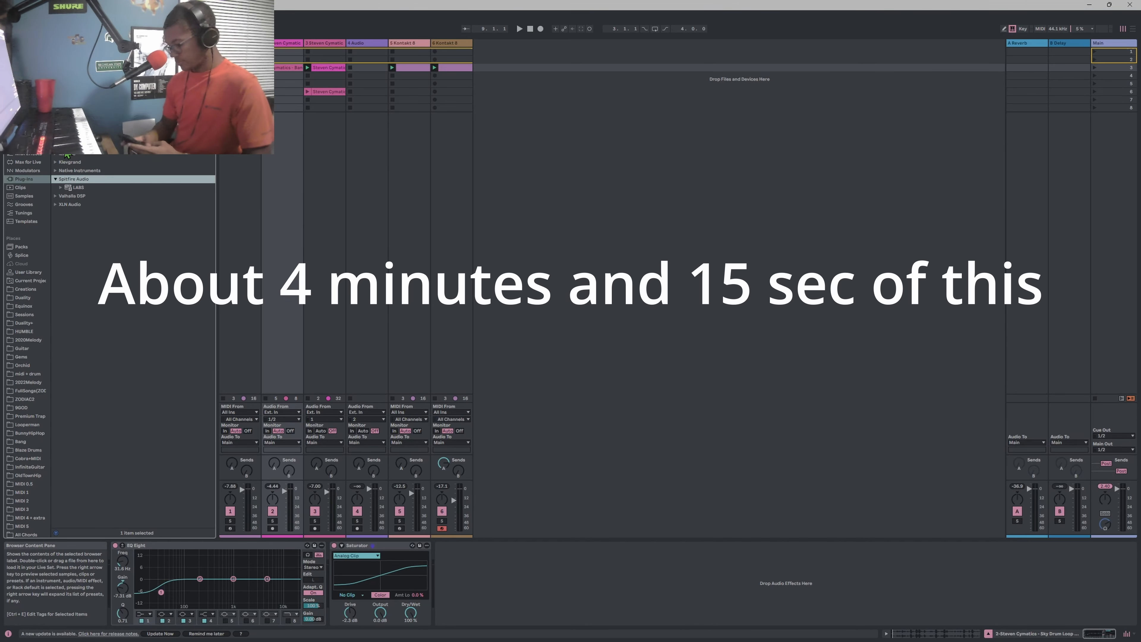